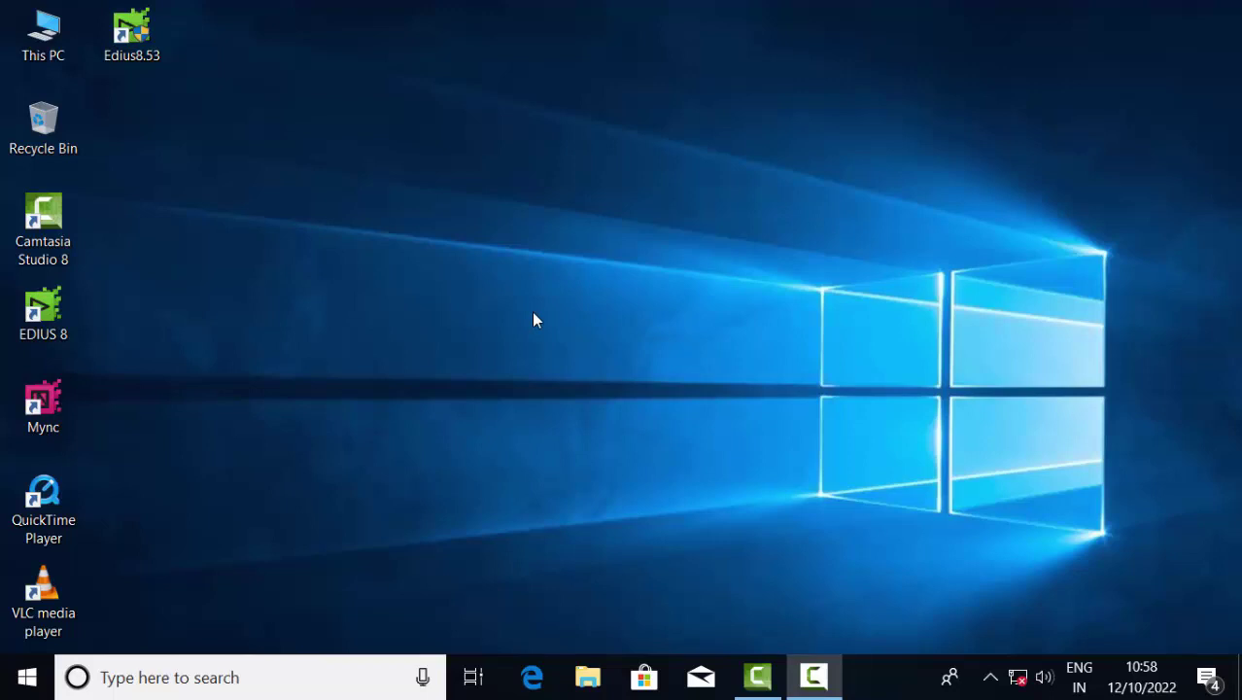
# Launch EDIUS 8 and set the default folder for project files to the D: drive.
pyautogui.doubleClick(65, 307)
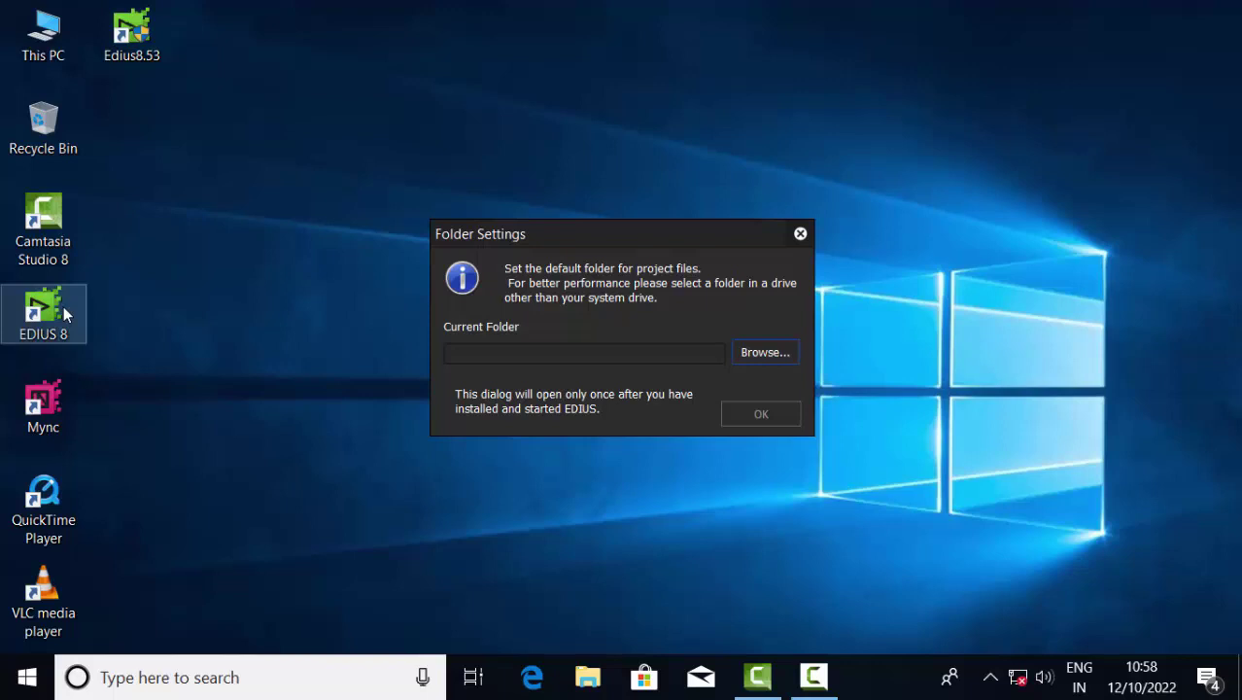
pyautogui.moveTo(637, 238); pyautogui.dragTo(579, 222)
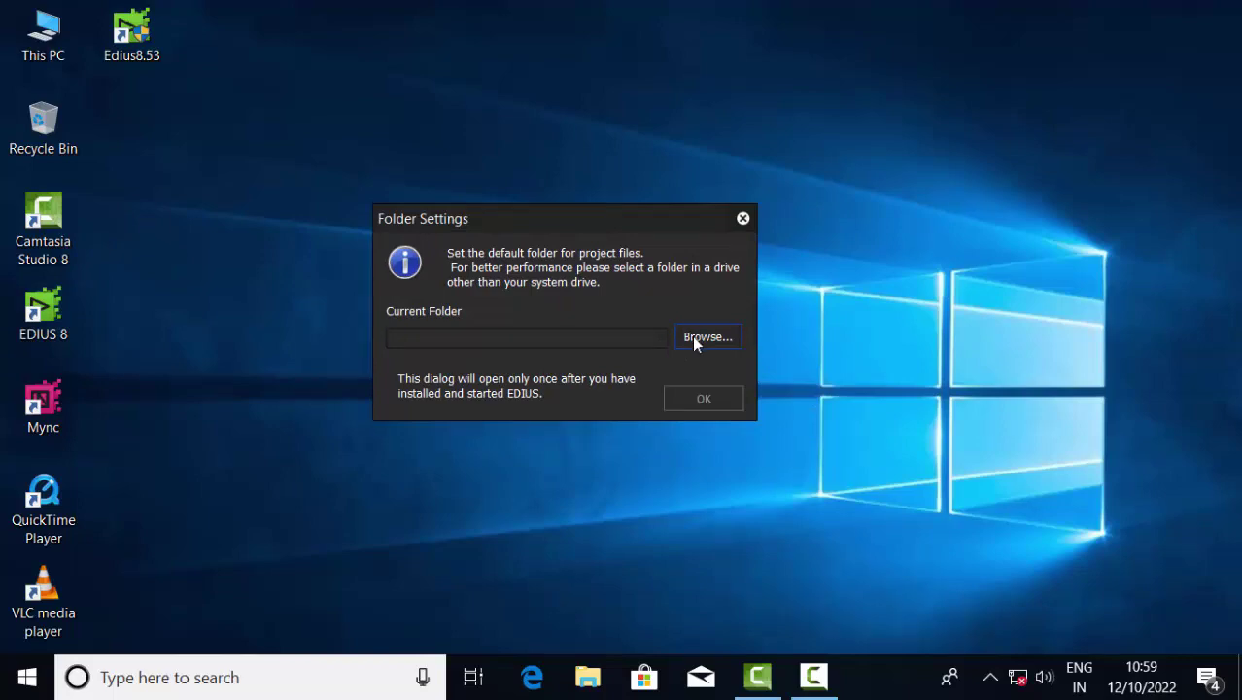
pyautogui.click(692, 337)
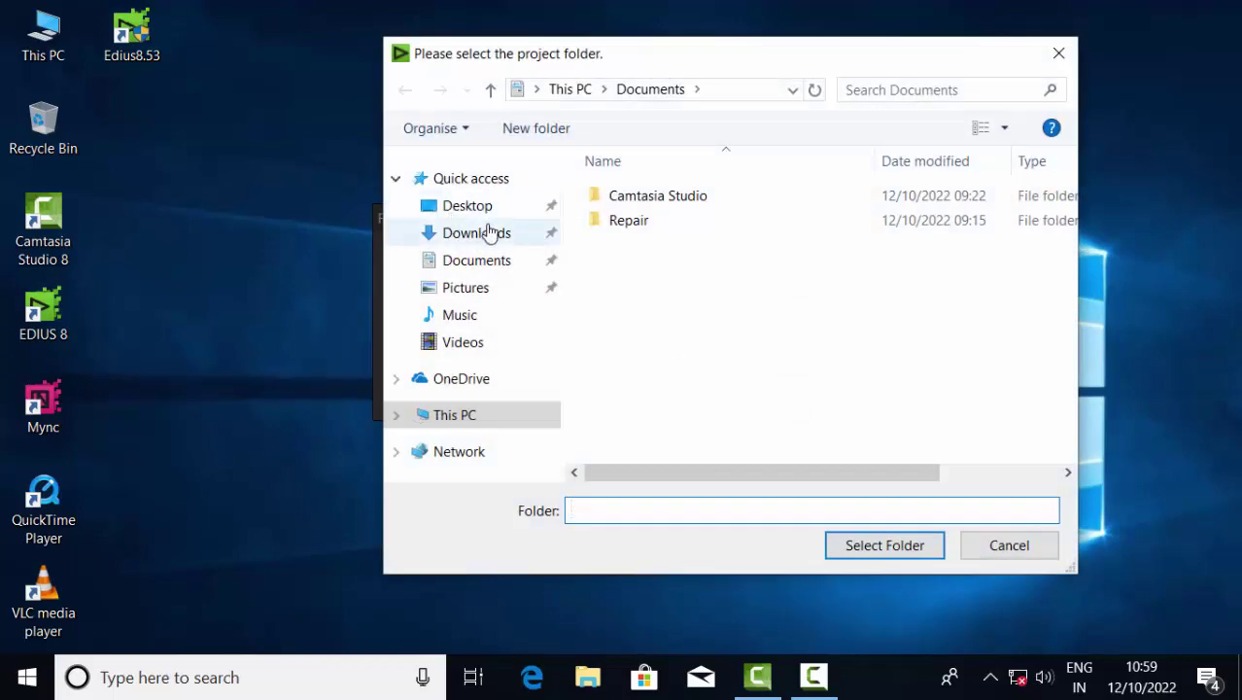
pyautogui.click(449, 415)
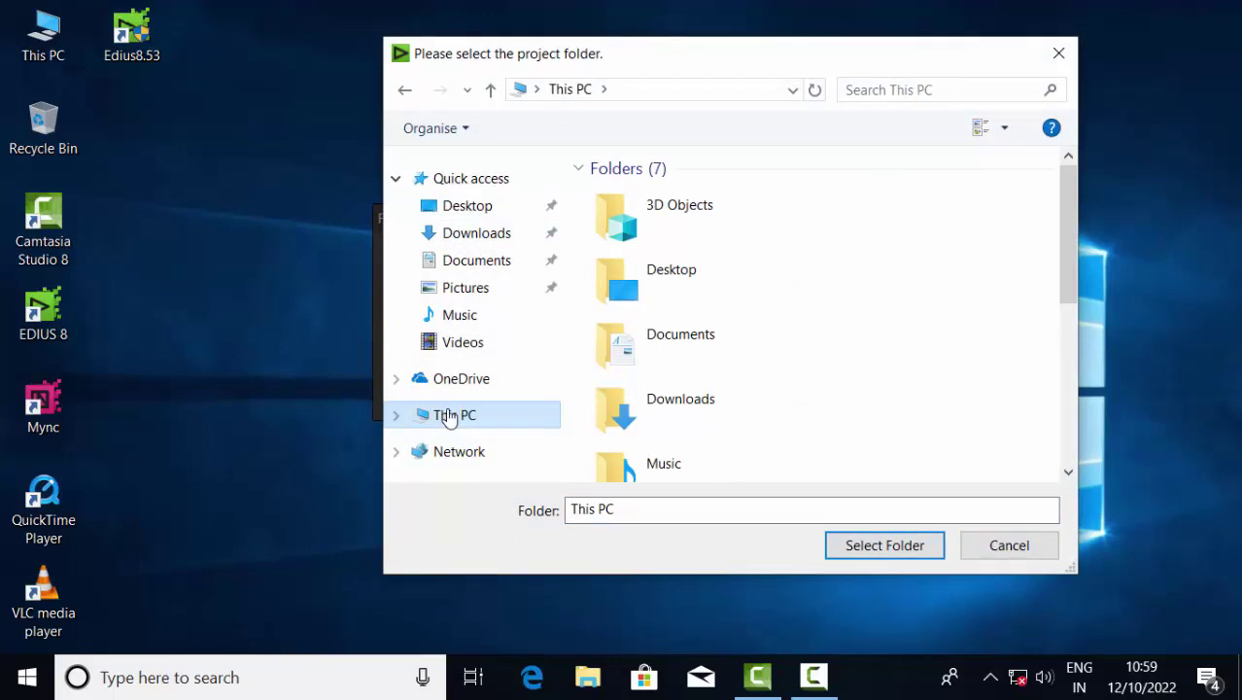
pyautogui.scroll(-3, 832, 382)
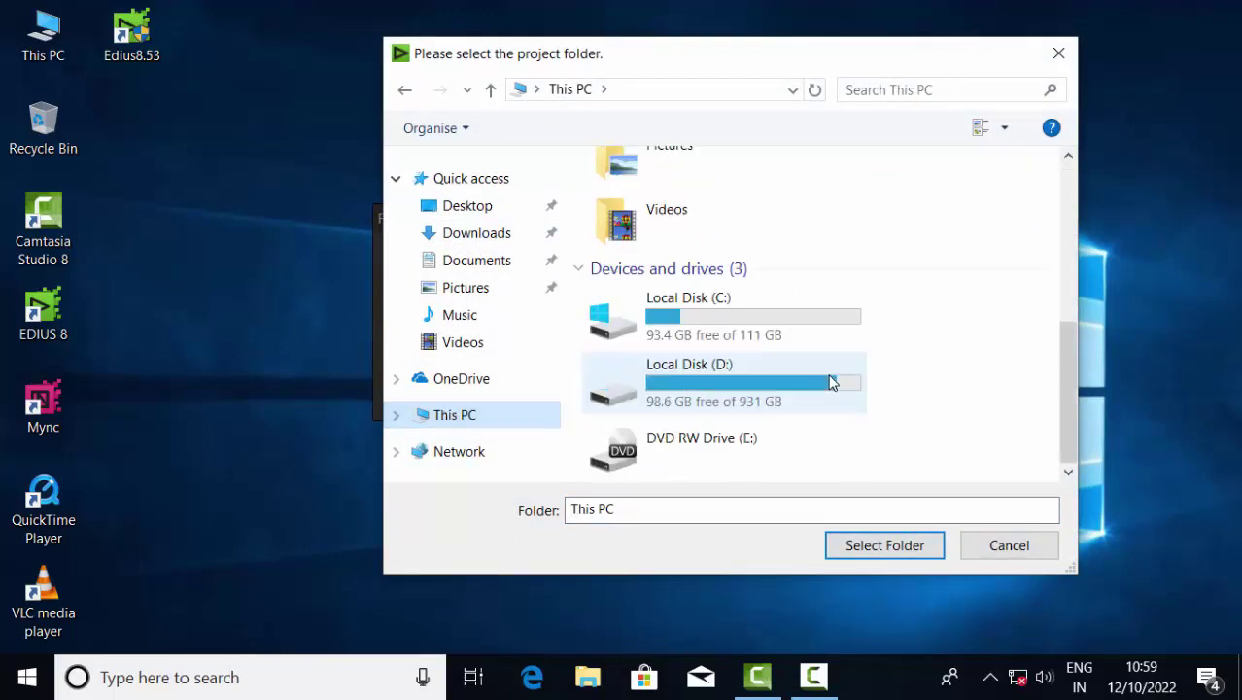
pyautogui.click(706, 390)
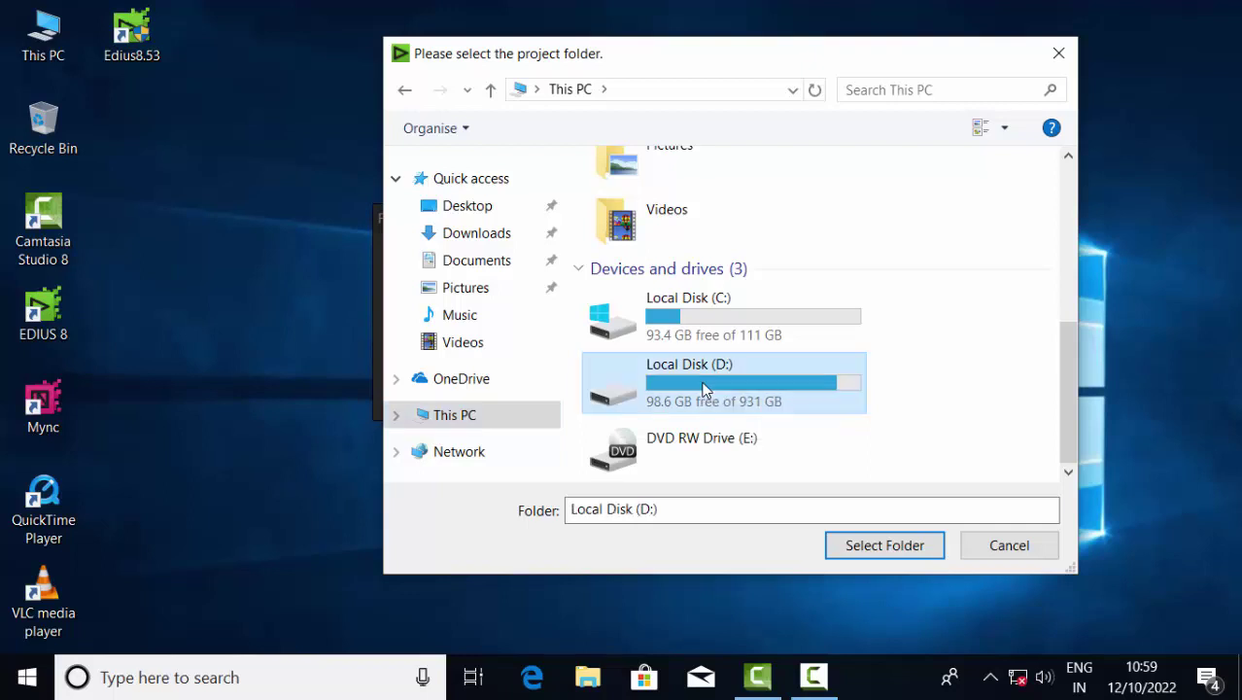
pyautogui.click(887, 550)
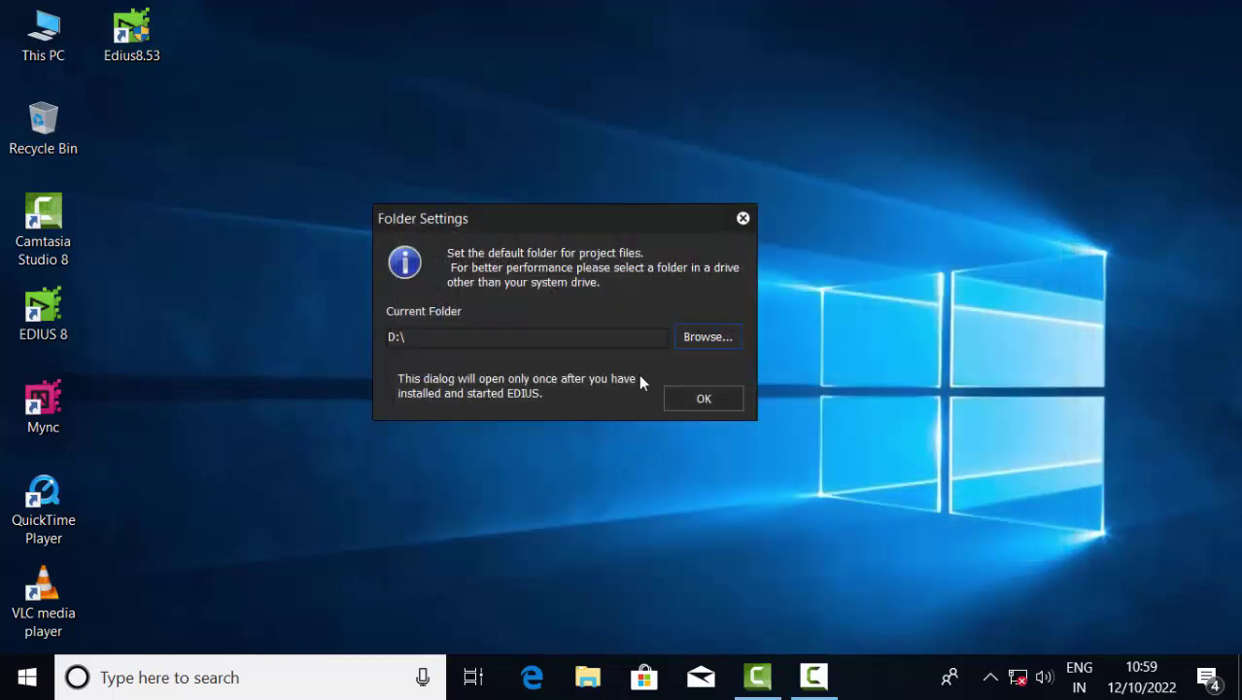
pyautogui.moveTo(550, 221); pyautogui.dragTo(668, 218)
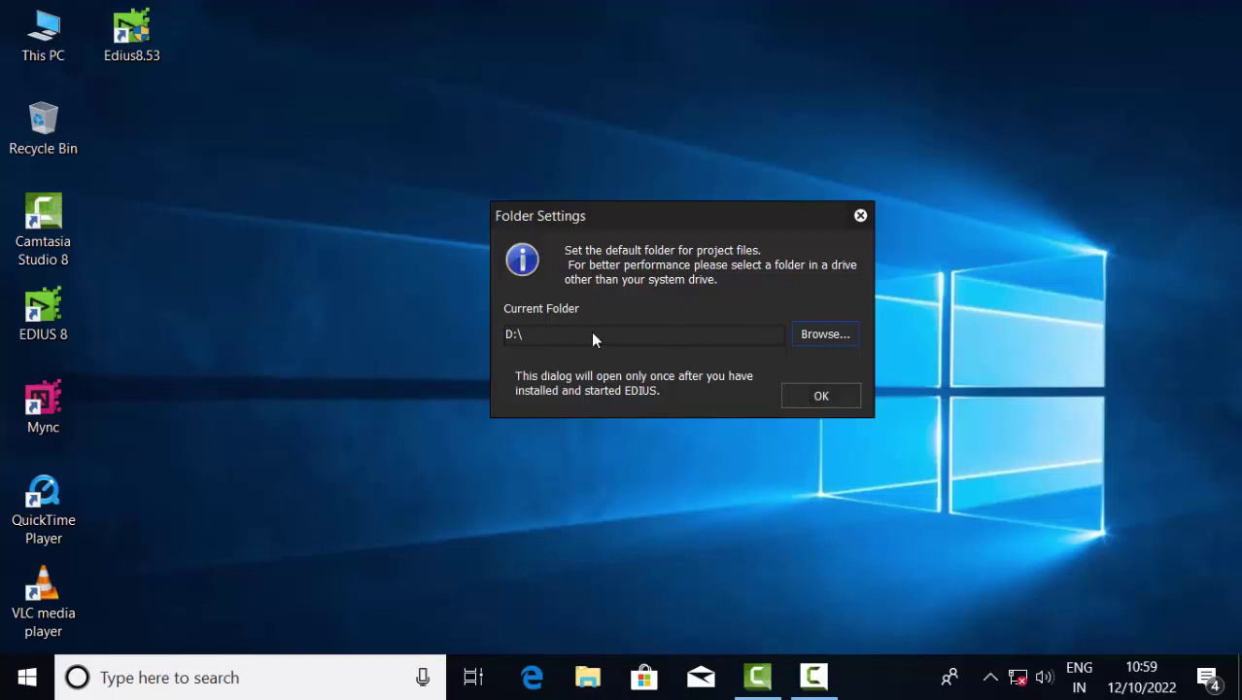
pyautogui.click(821, 397)
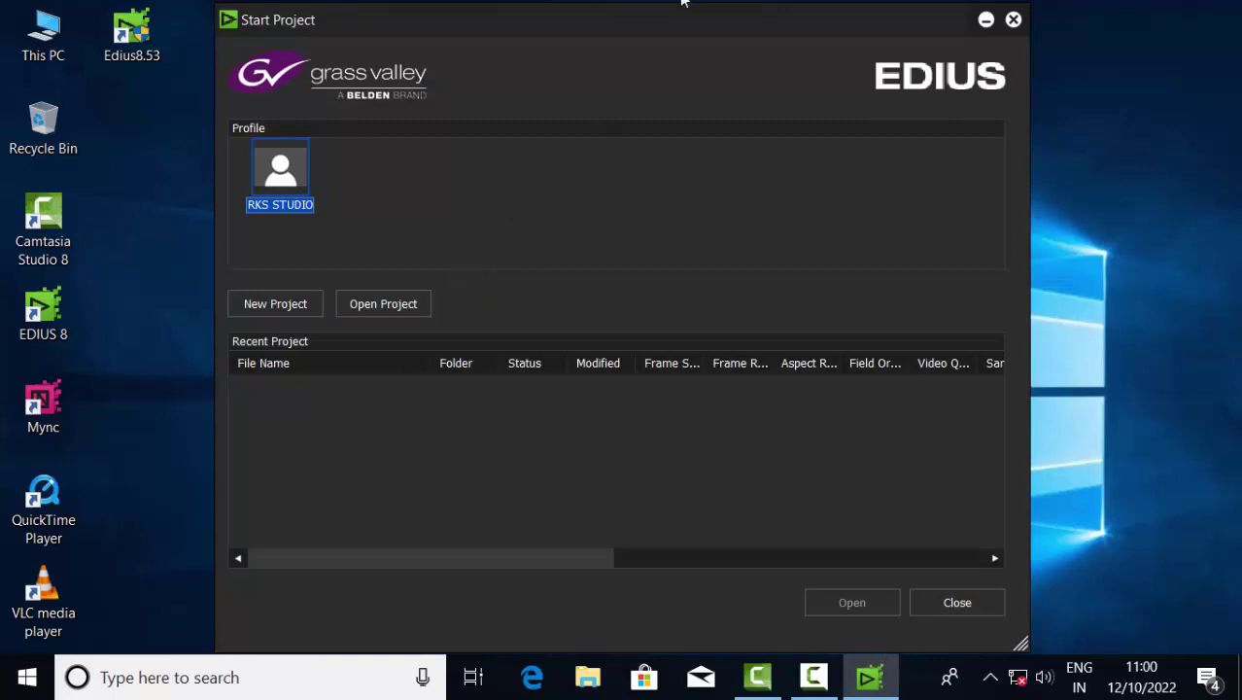
# Start a new project and generate project presets for 4K and HD sizes at 25p and 8bit.
pyautogui.moveTo(653, 25)
pyautogui.mouseDown()
pyautogui.moveTo(646, 6)
pyautogui.moveTo(646, 23)
pyautogui.mouseUp()
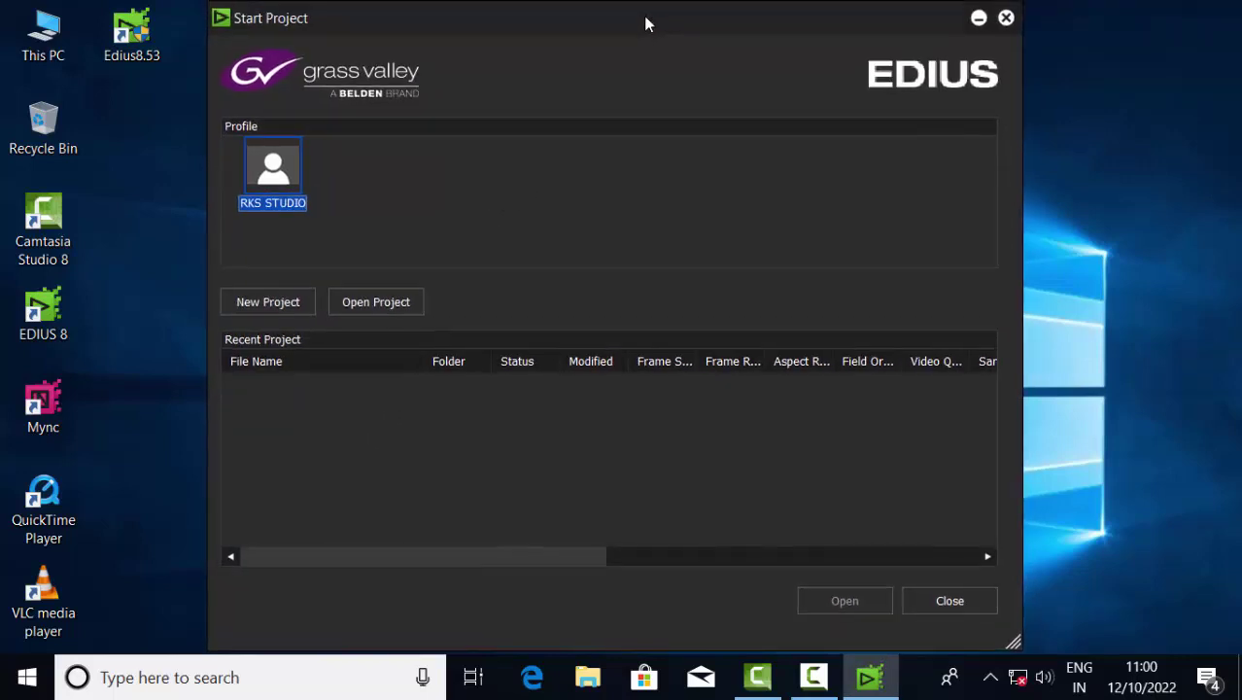
pyautogui.click(272, 305)
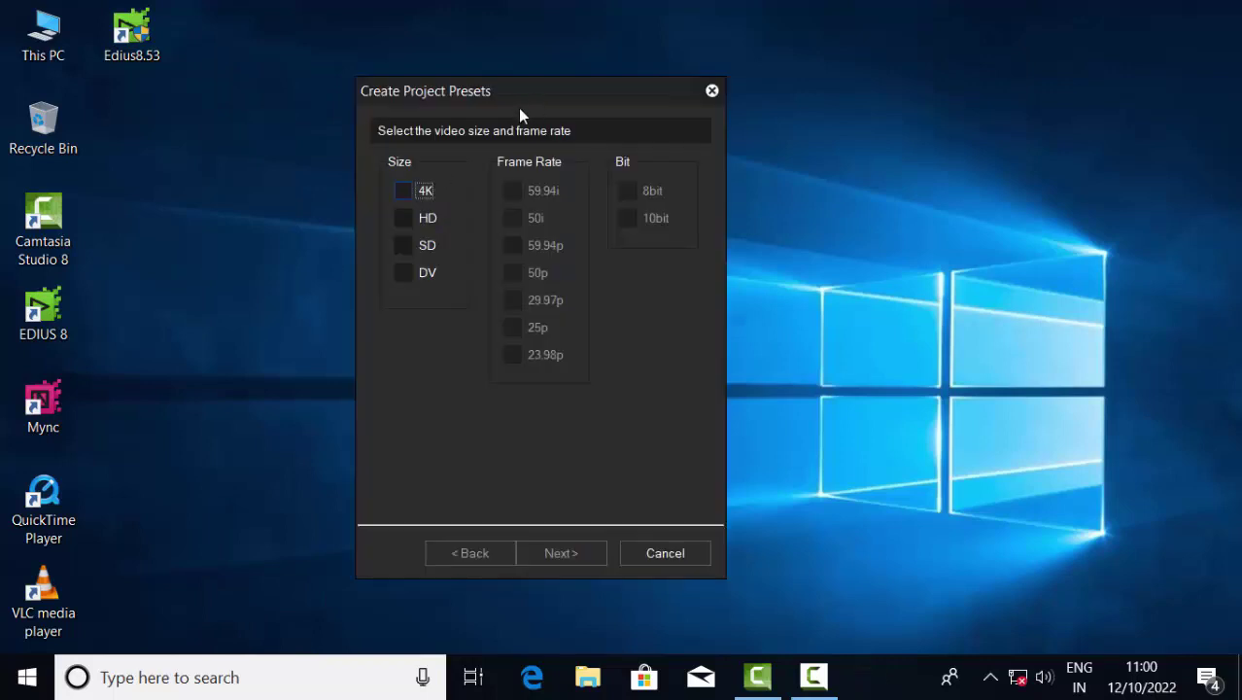
pyautogui.moveTo(530, 89); pyautogui.dragTo(551, 92)
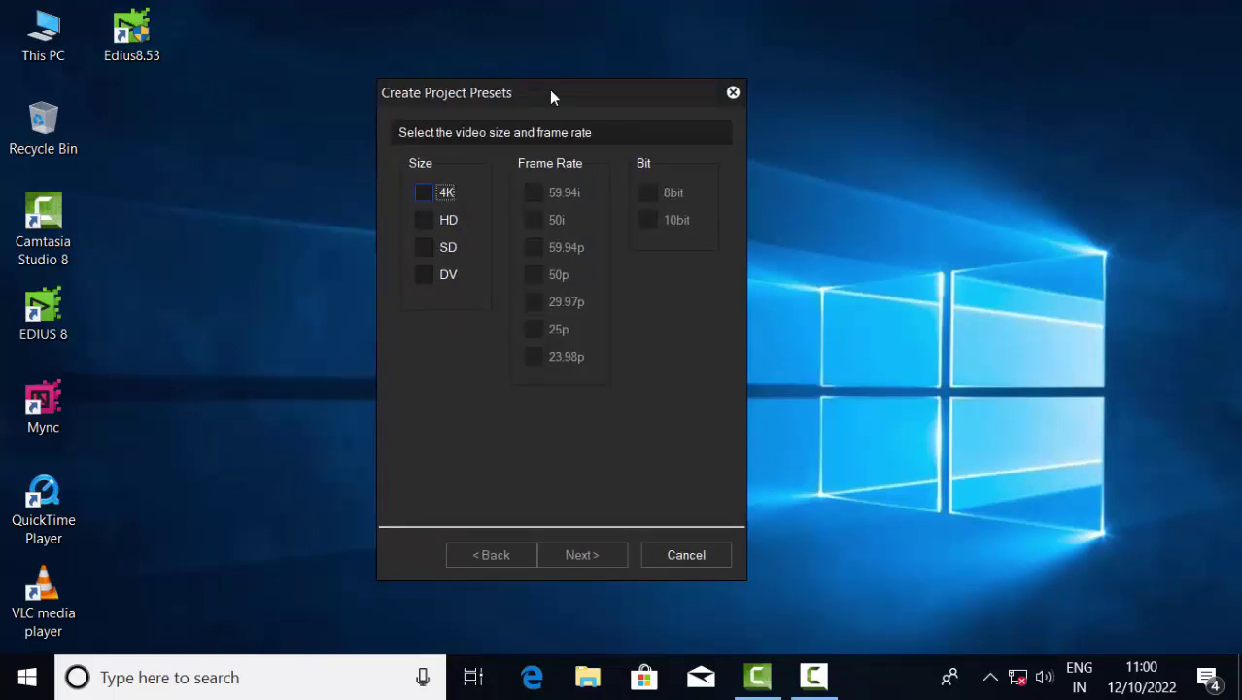
pyautogui.click(425, 195)
pyautogui.click(421, 221)
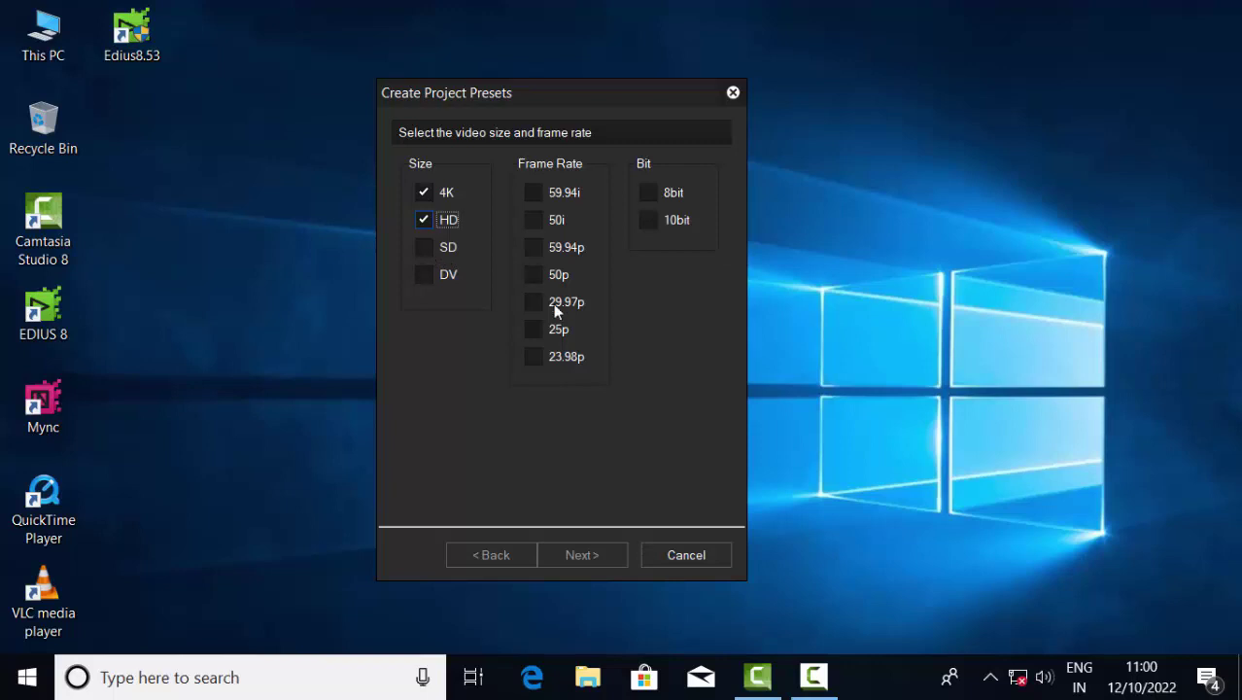
pyautogui.click(534, 331)
pyautogui.click(648, 194)
pyautogui.click(576, 553)
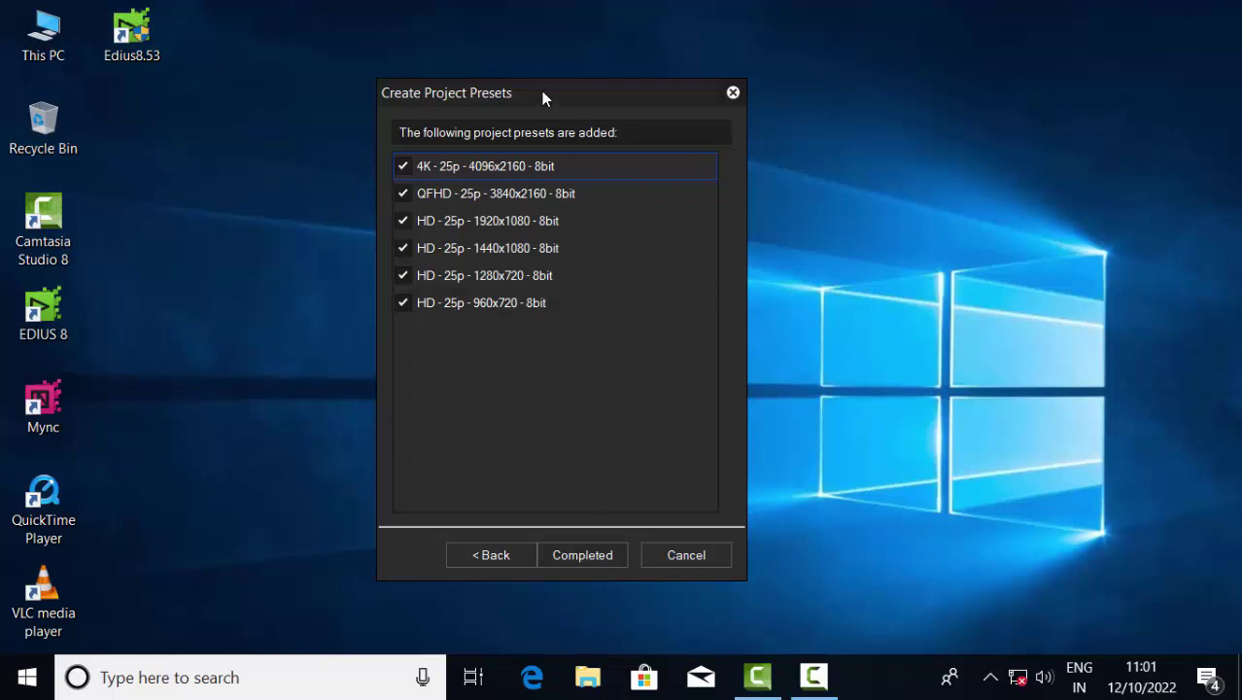
# Exclude the HD 960x720 and 1440x1080 presets, and create the project with the HD 1920x1080 25p 16:9 8bit preset.
pyautogui.moveTo(543, 94); pyautogui.dragTo(590, 84)
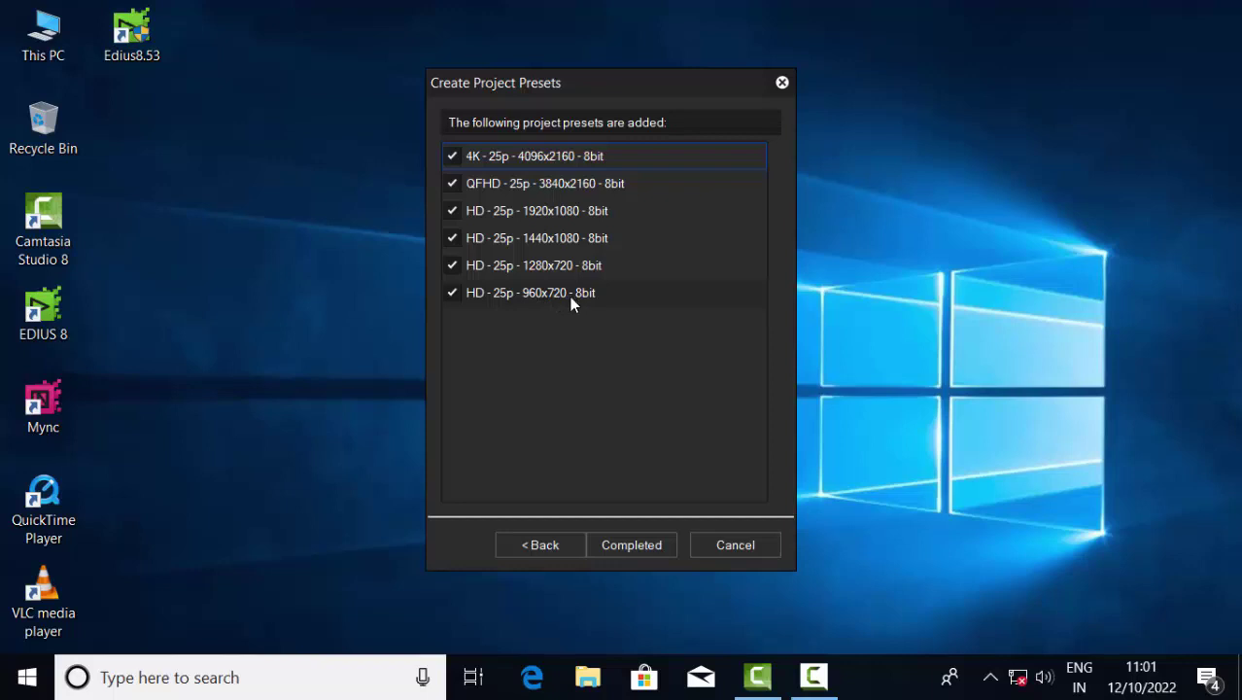
pyautogui.click(452, 295)
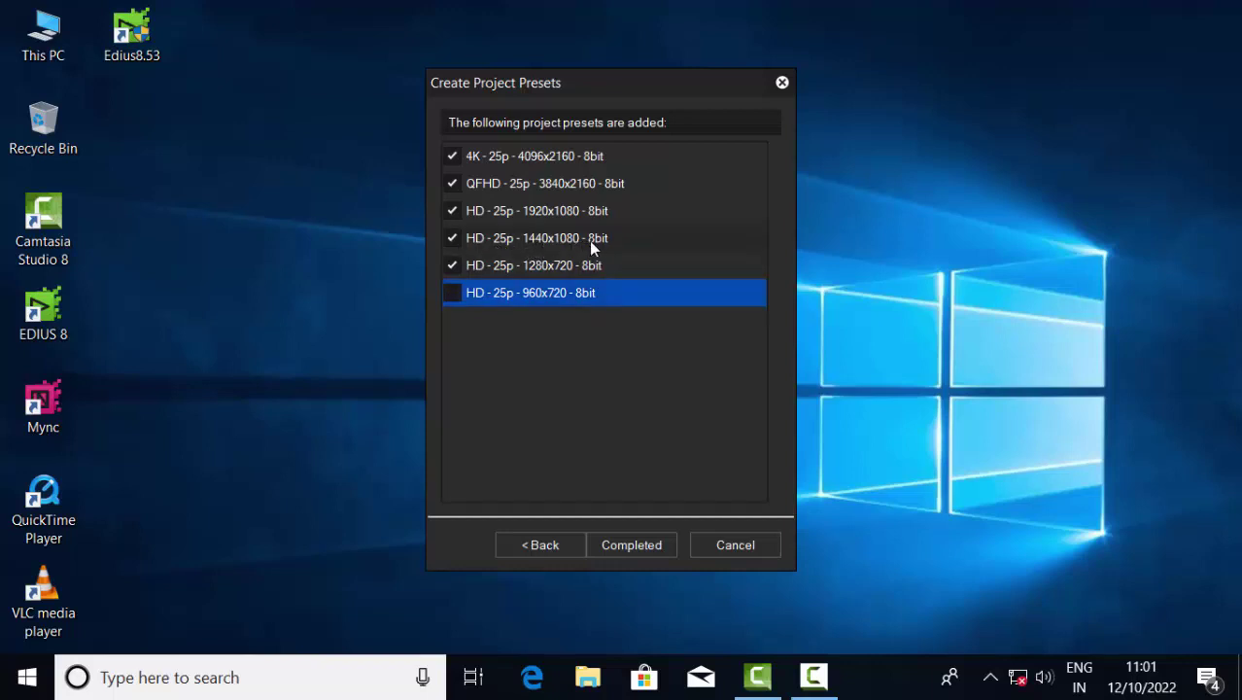
pyautogui.click(452, 238)
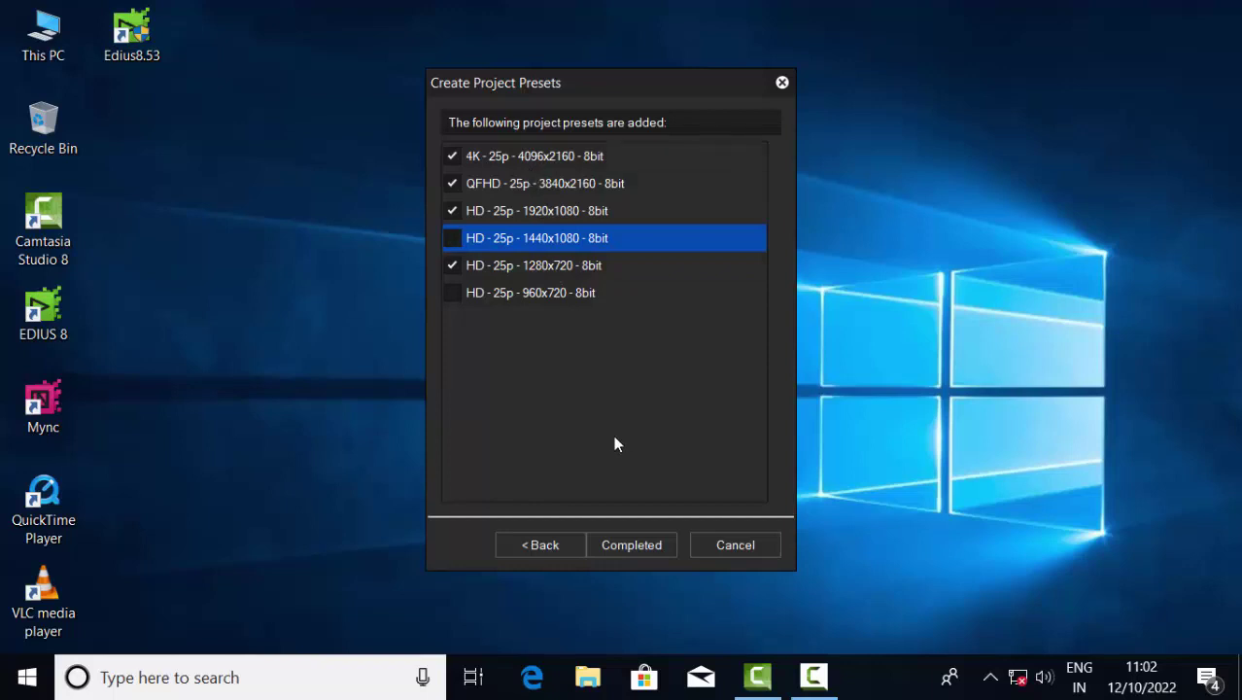
pyautogui.click(630, 546)
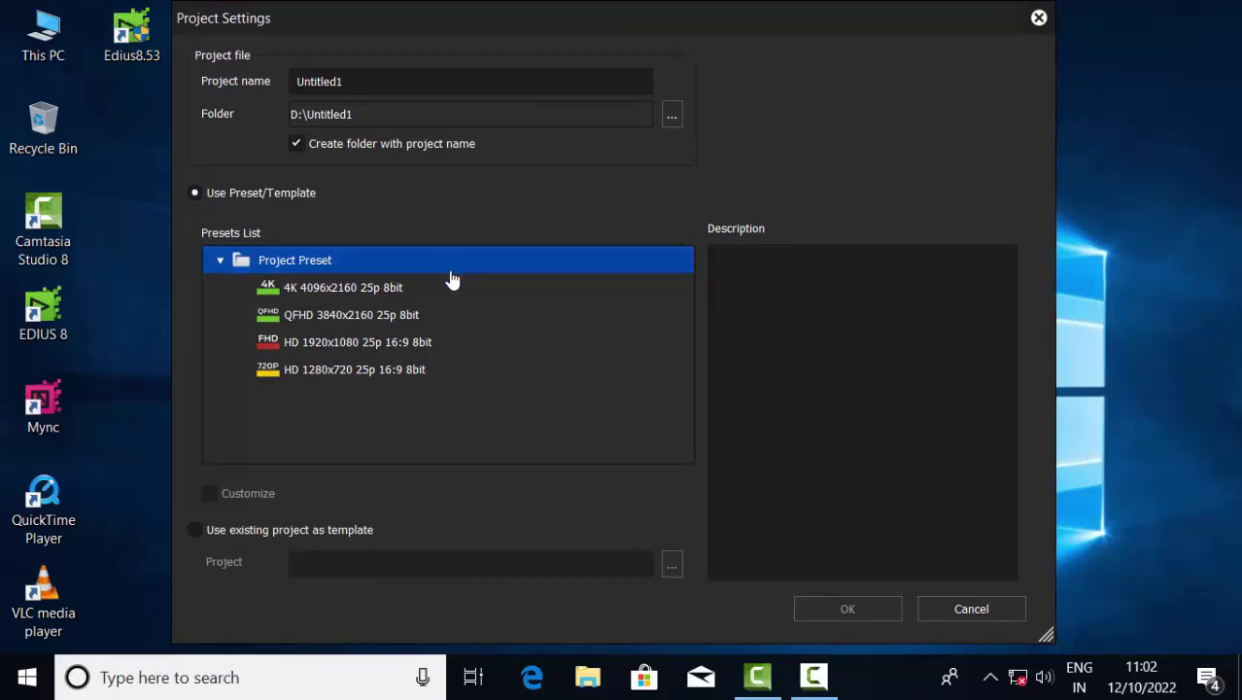
pyautogui.click(309, 350)
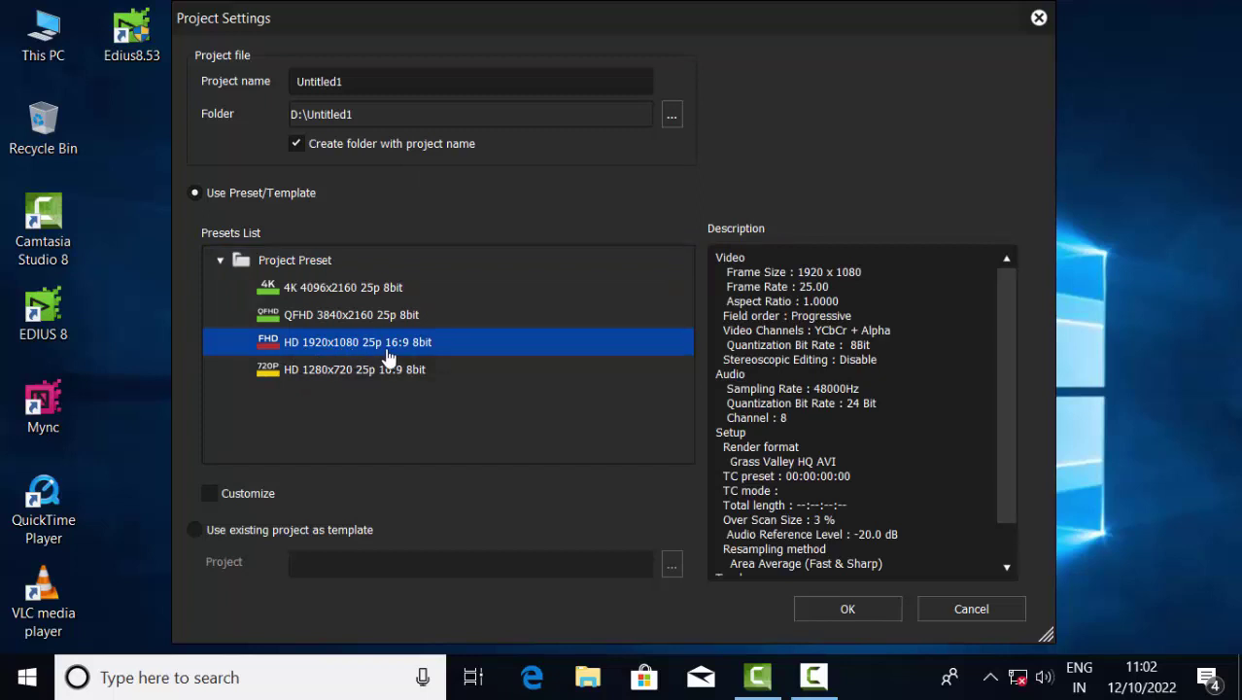
pyautogui.click(814, 610)
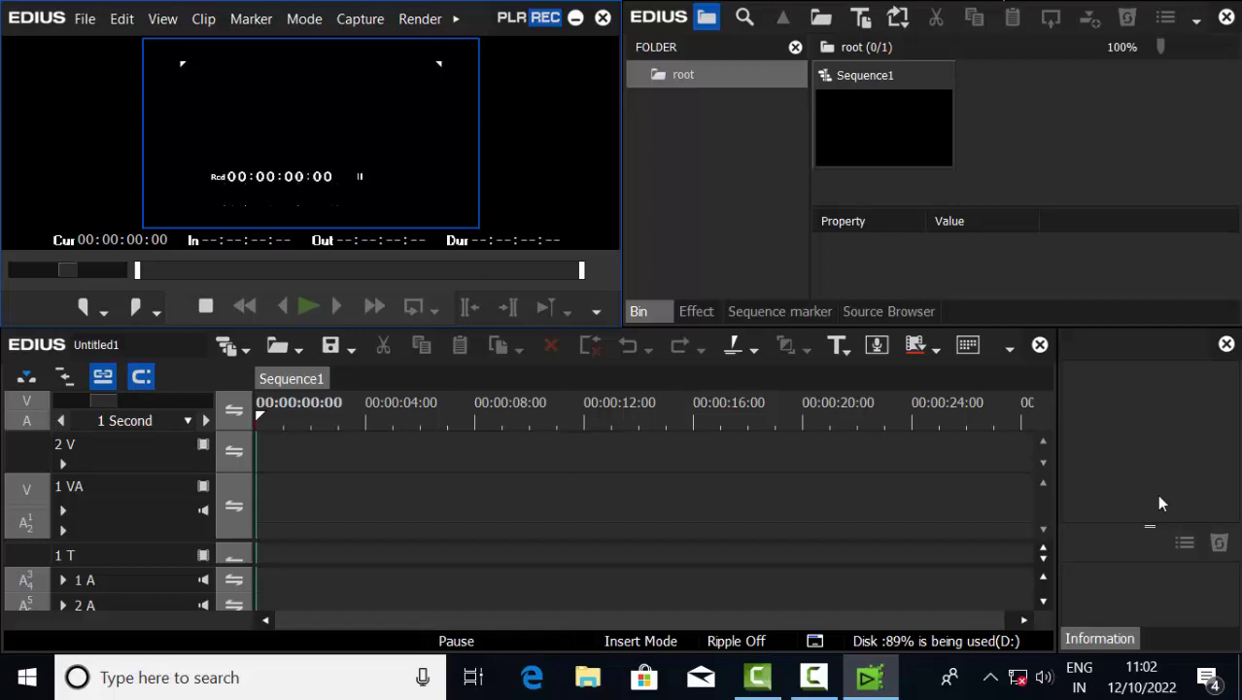
# Dock the Information palette with the Bin palette group and widen the timeline window to the full screen width.
pyautogui.click(1094, 630)
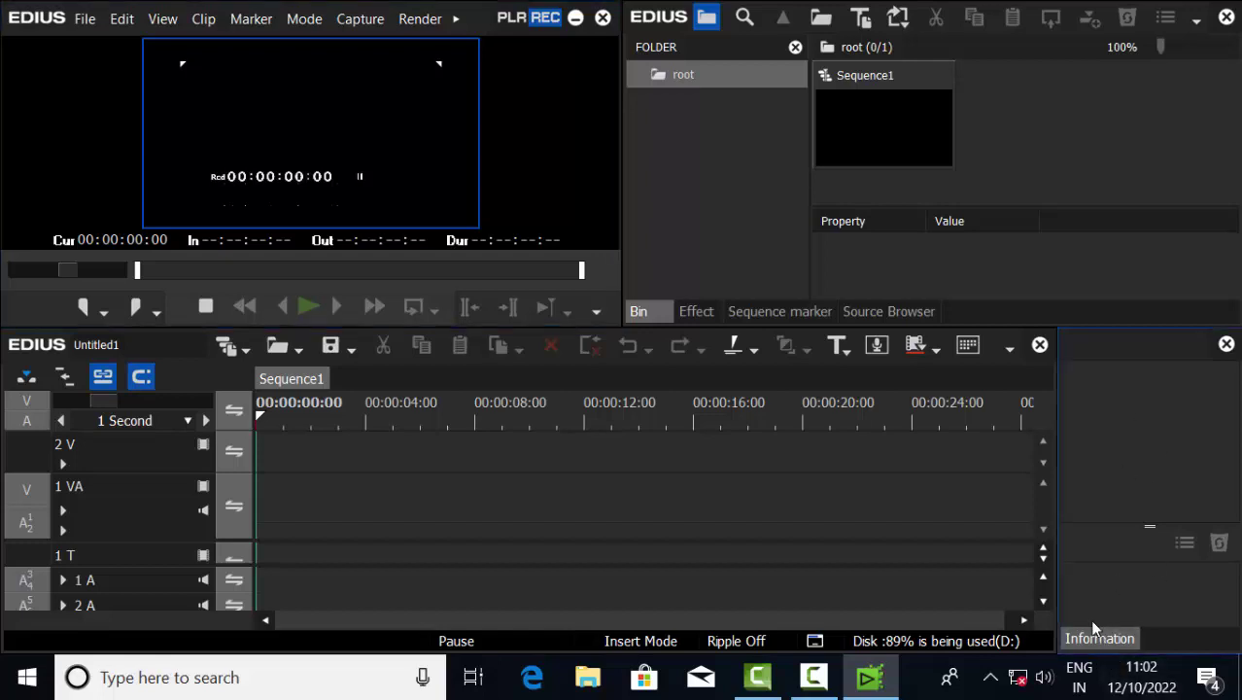
pyautogui.moveTo(1095, 630); pyautogui.dragTo(967, 319)
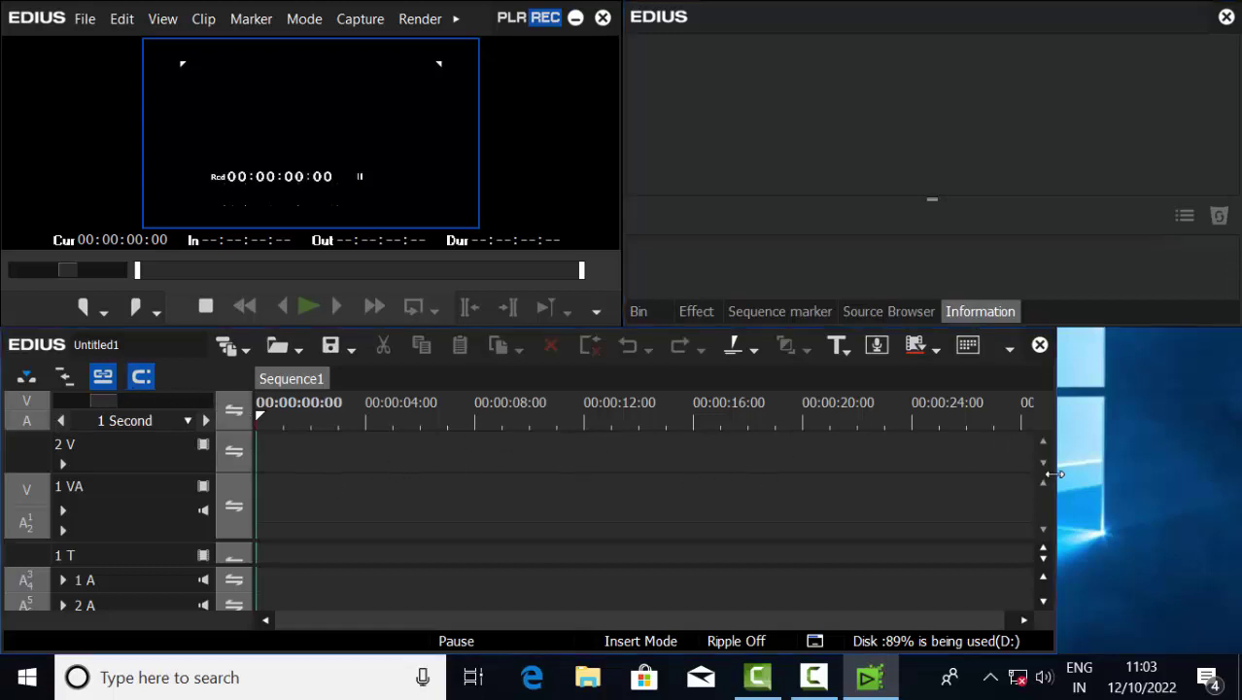
pyautogui.moveTo(1060, 473); pyautogui.dragTo(1235, 485)
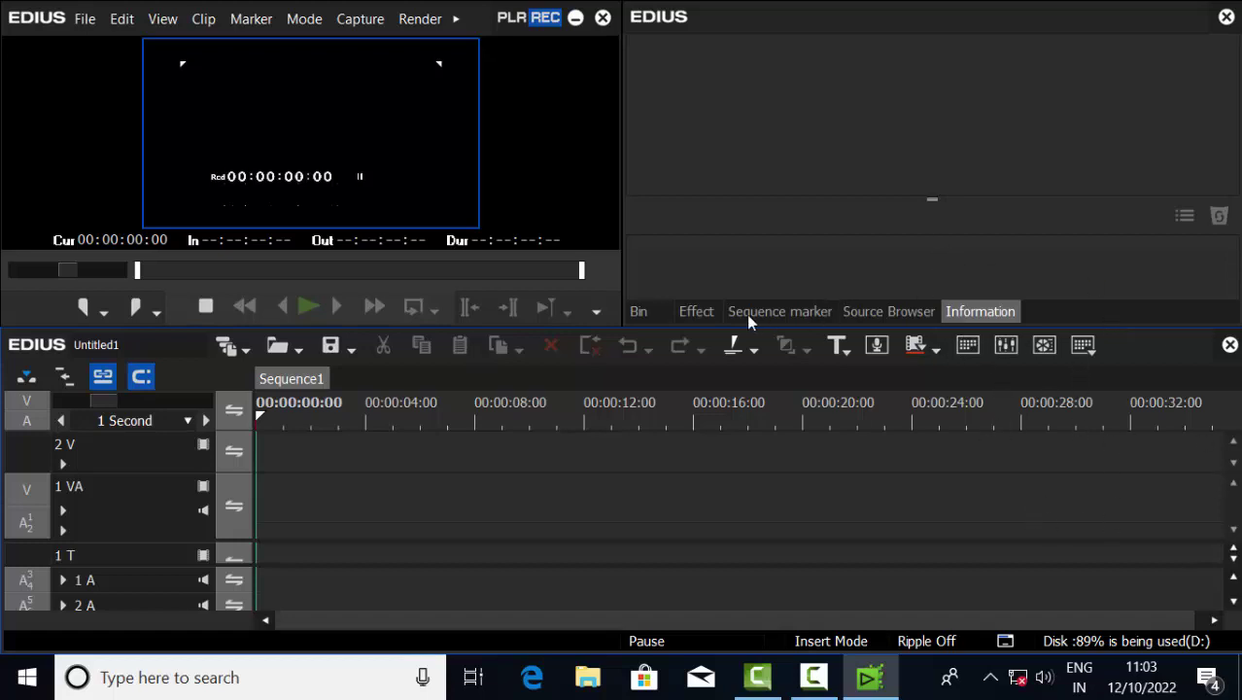
pyautogui.click(660, 310)
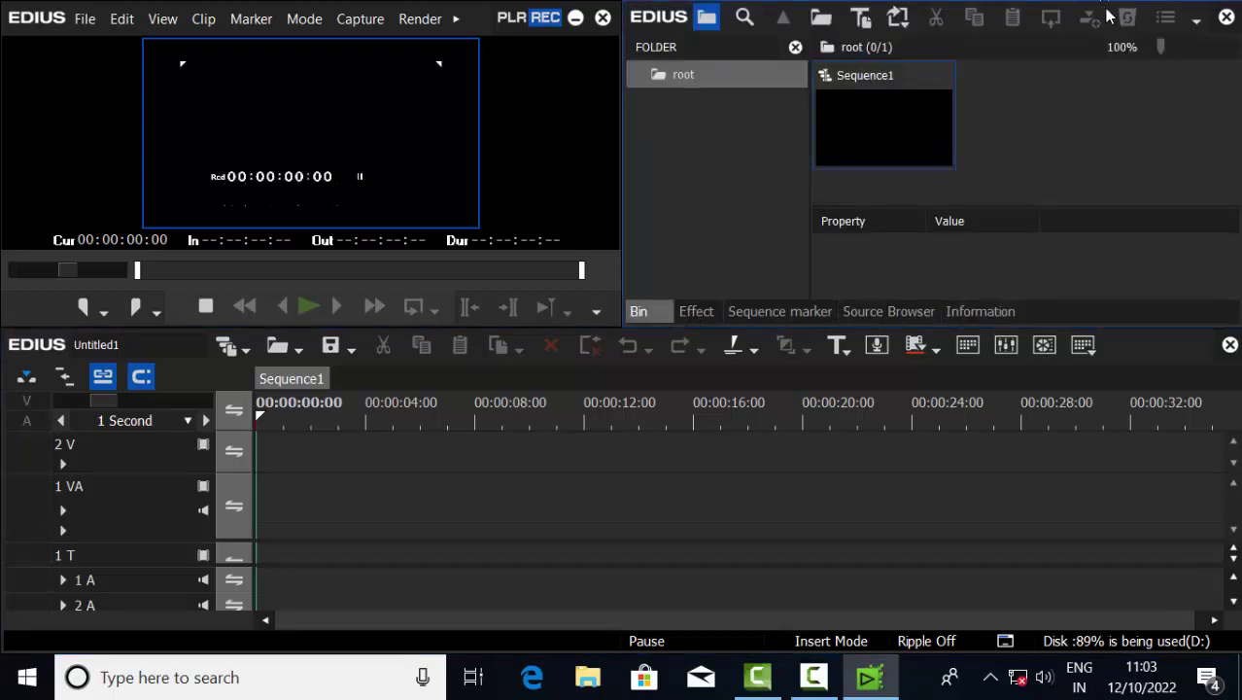
# Swap the Bin palette window and the preview window so the bin sits to the left of the preview.
pyautogui.moveTo(1106, 16); pyautogui.dragTo(711, 284)
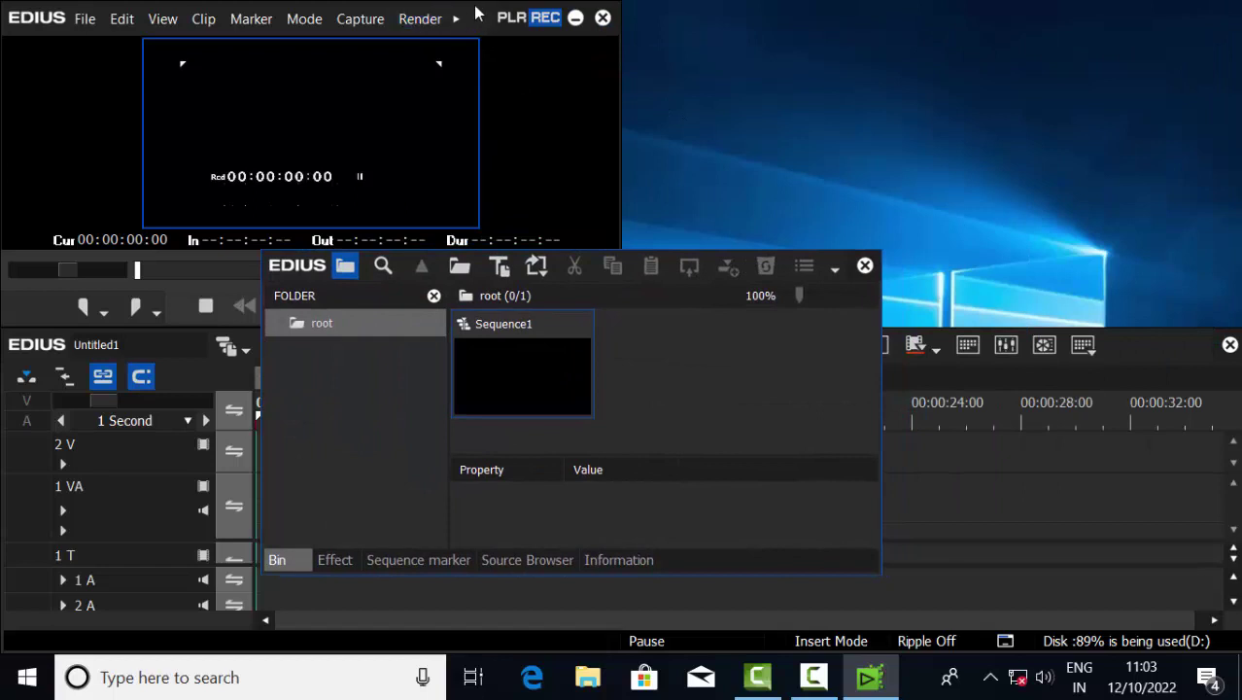
pyautogui.moveTo(477, 11); pyautogui.dragTo(1087, 16)
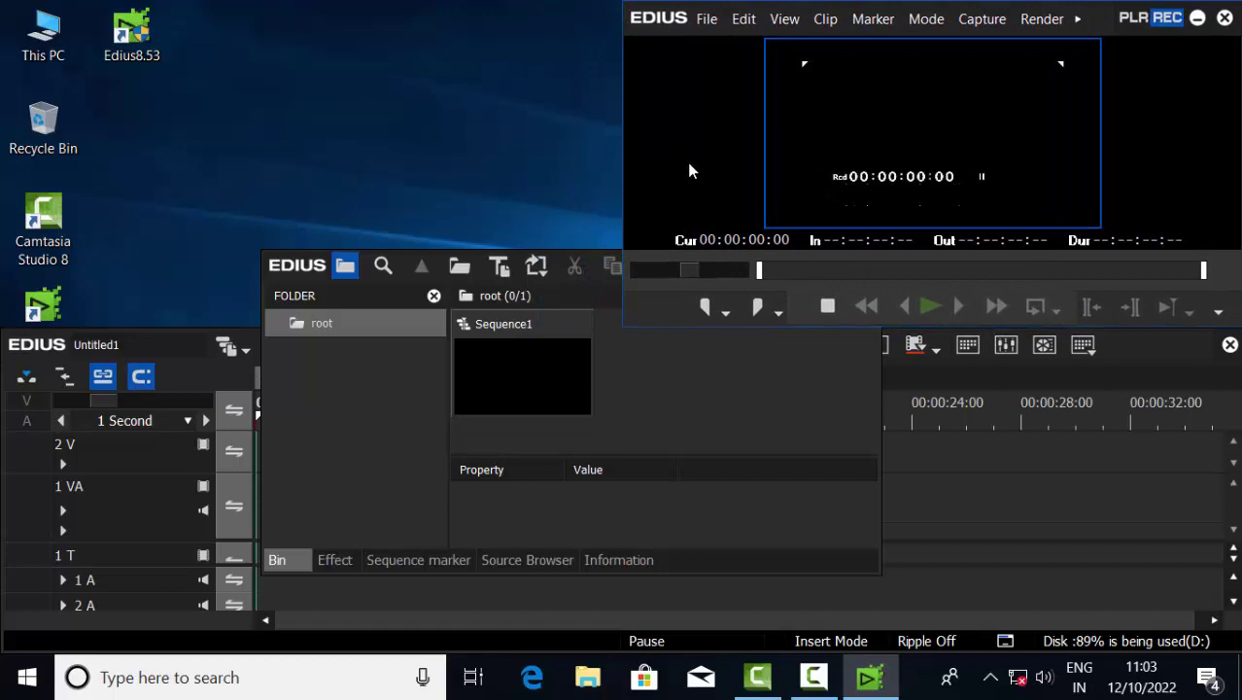
pyautogui.click(439, 260)
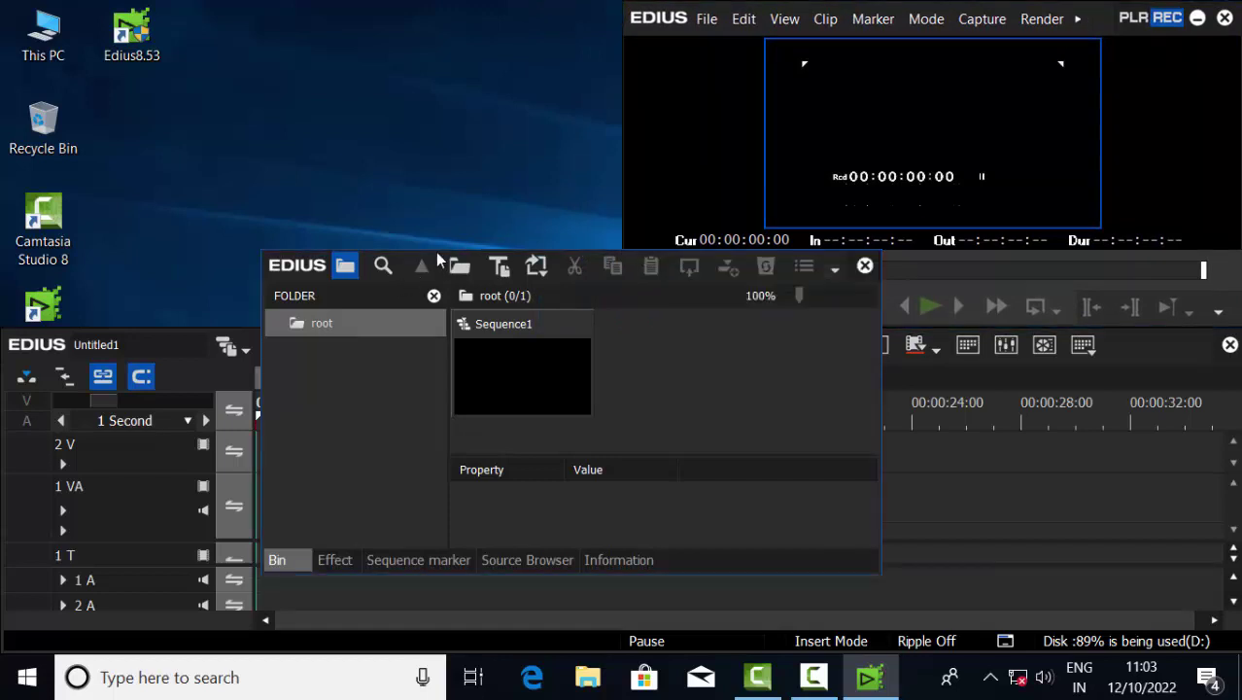
pyautogui.moveTo(586, 266); pyautogui.dragTo(326, 17)
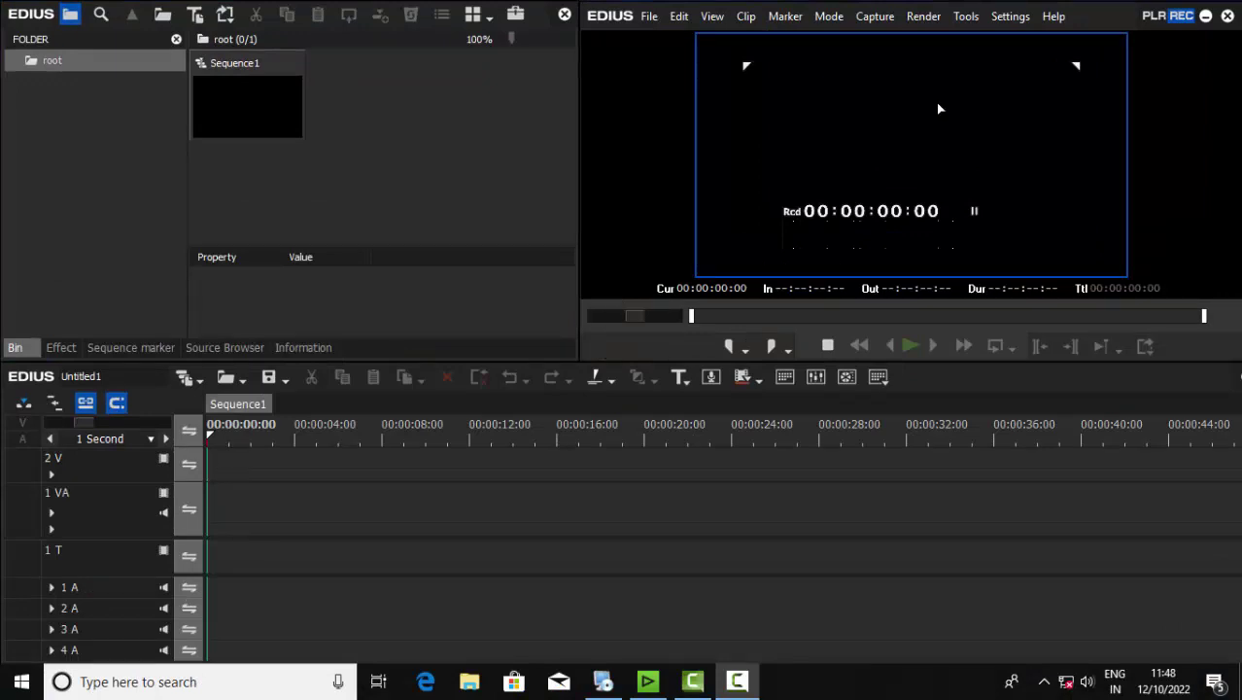
# In the System Settings, disable the check for online EDIUS updates and apply the change.
pyautogui.click(1007, 21)
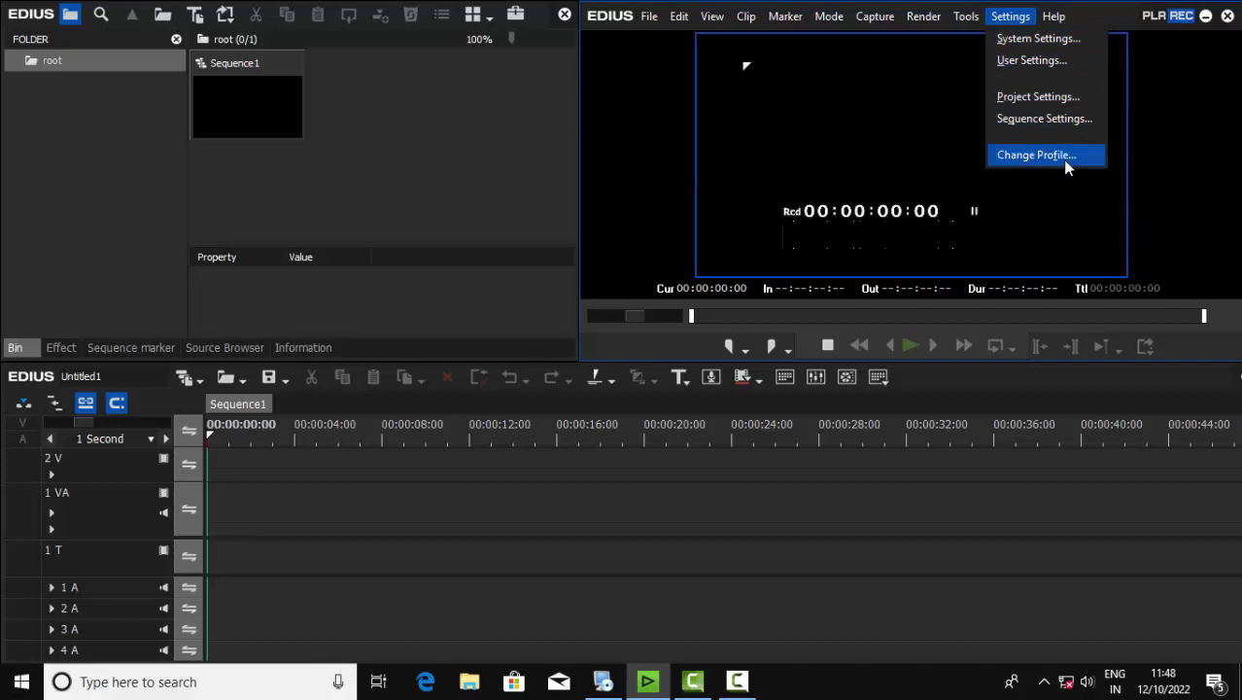
pyautogui.click(1020, 40)
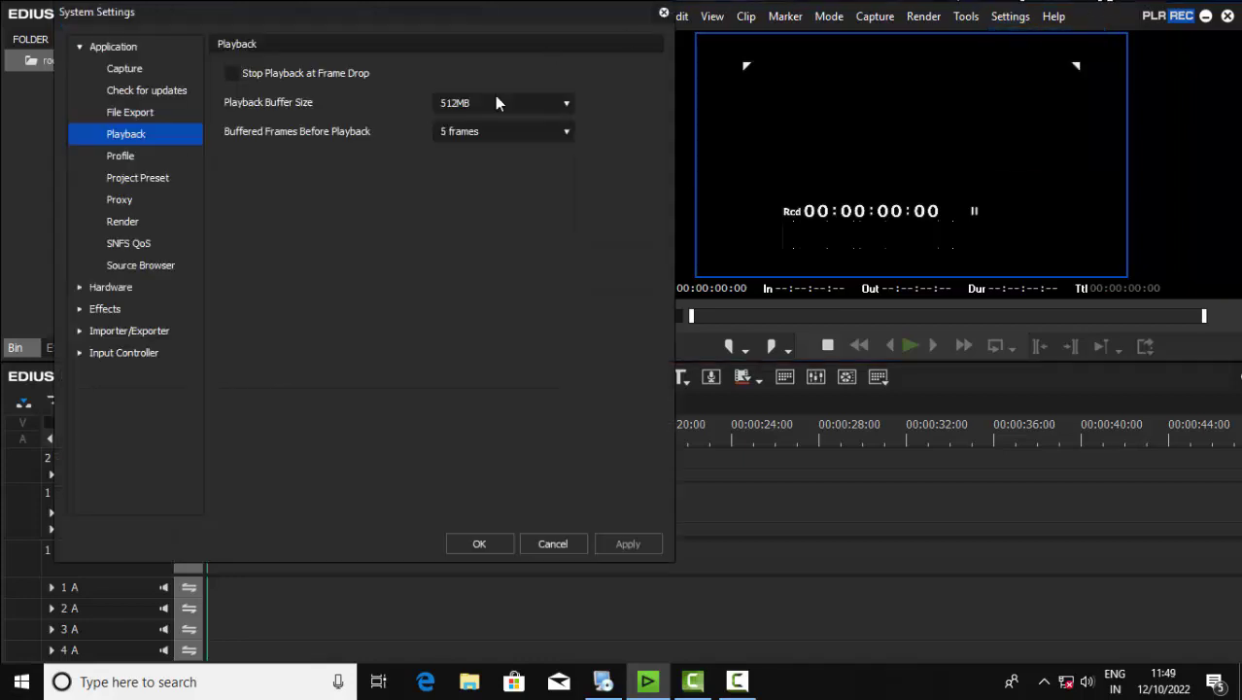
pyautogui.moveTo(340, 27); pyautogui.dragTo(394, 27)
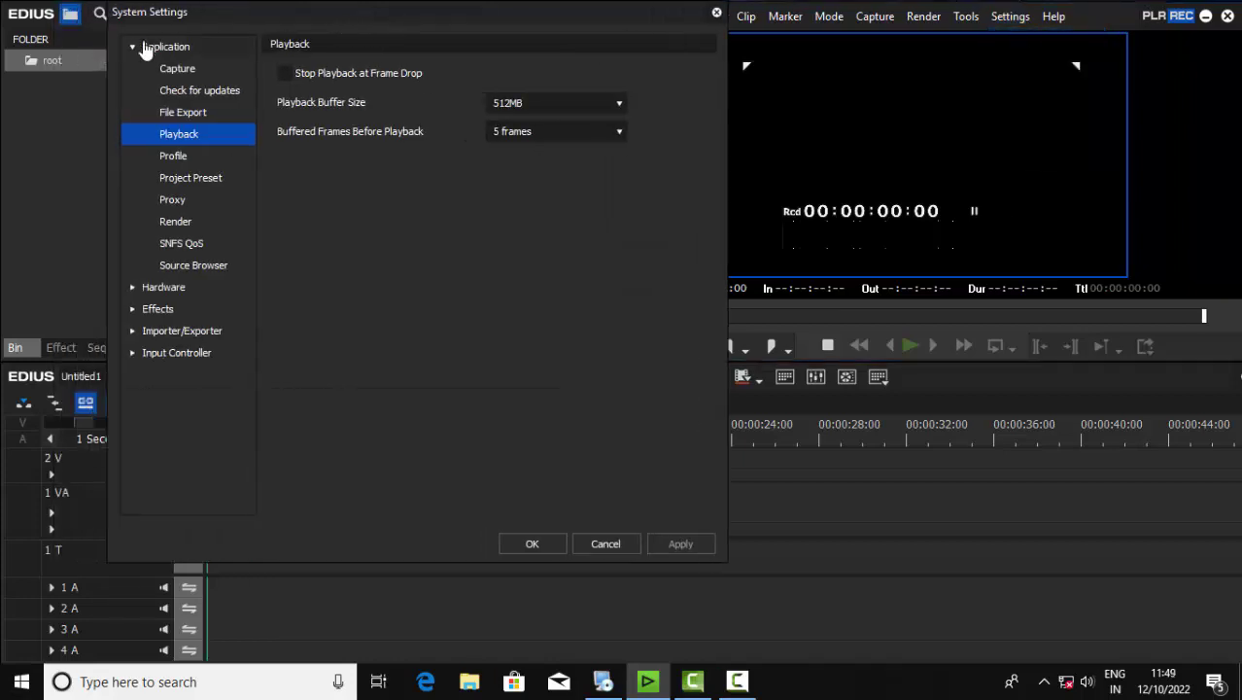
pyautogui.click(132, 49)
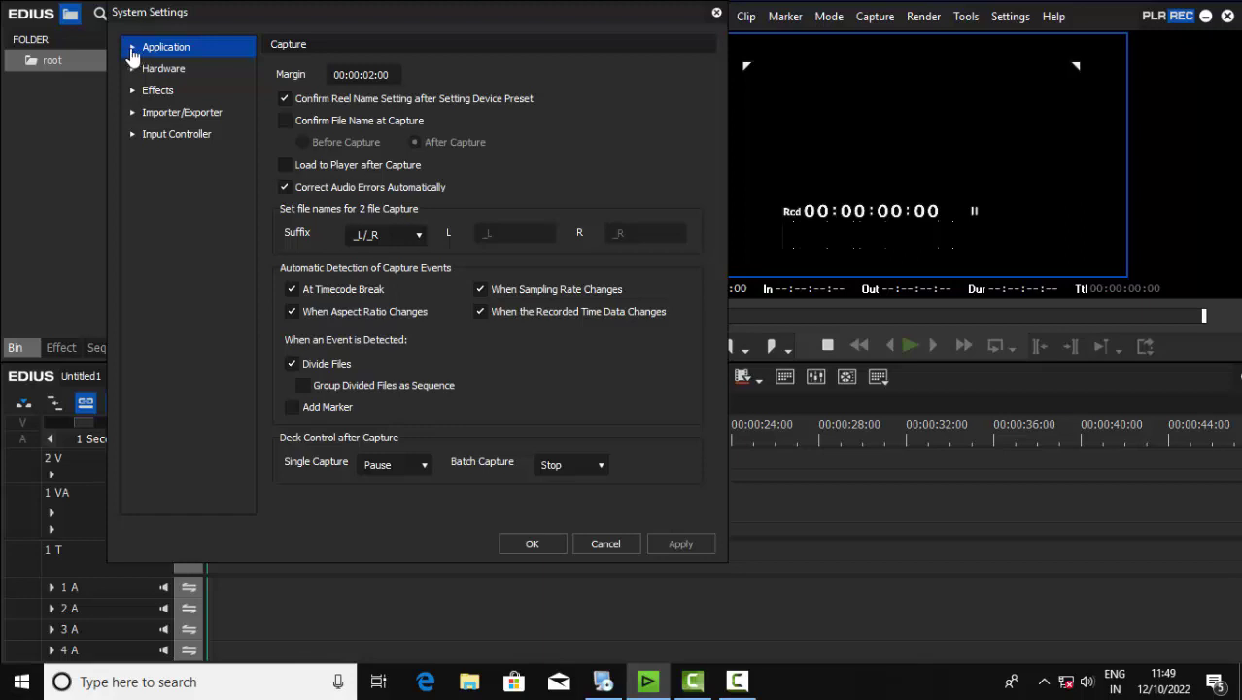
pyautogui.click(132, 47)
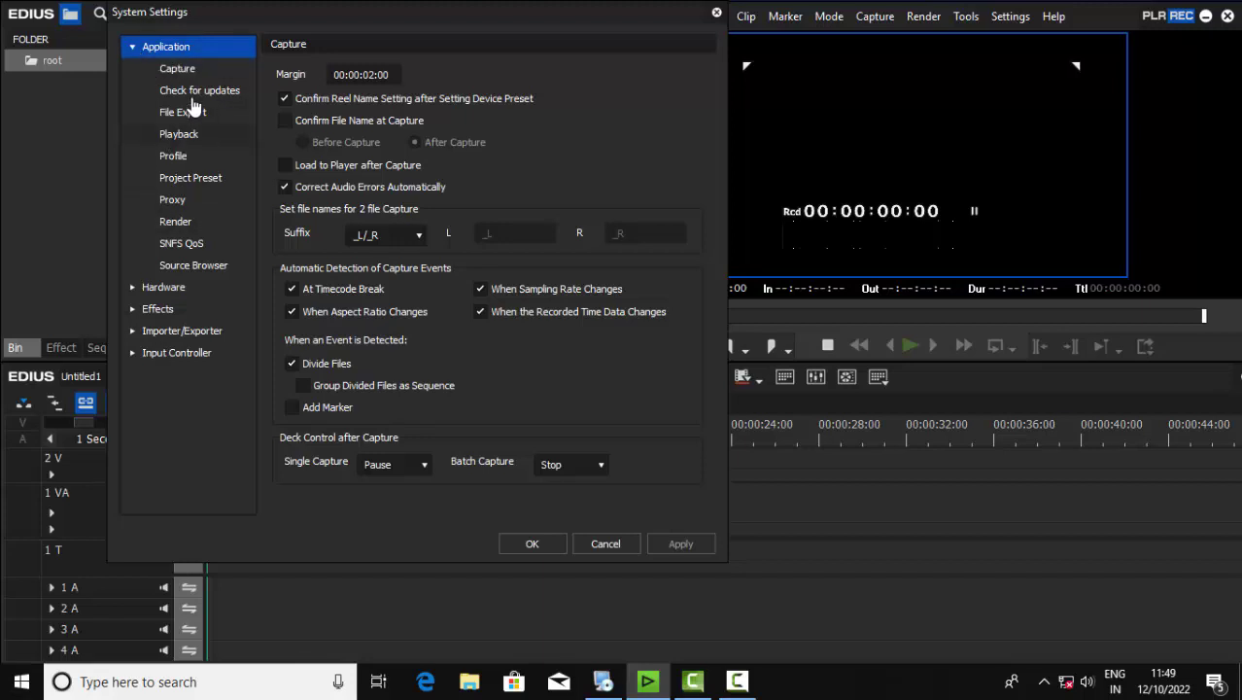
pyautogui.click(178, 70)
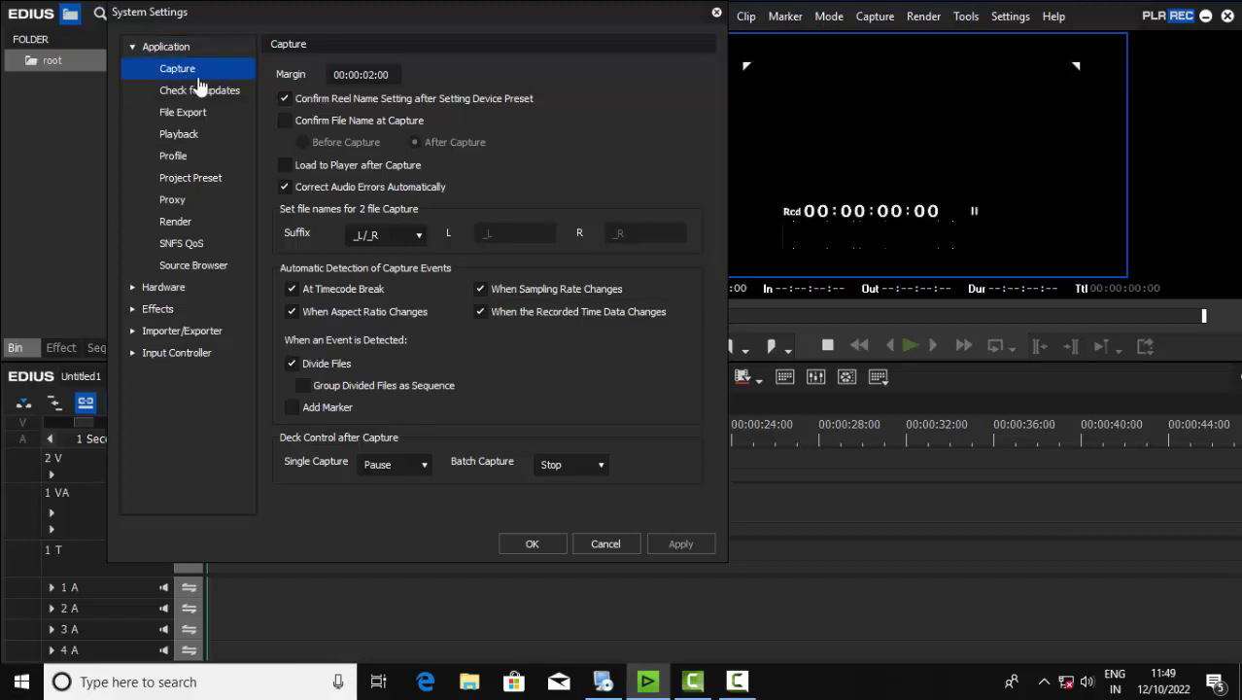
pyautogui.click(177, 97)
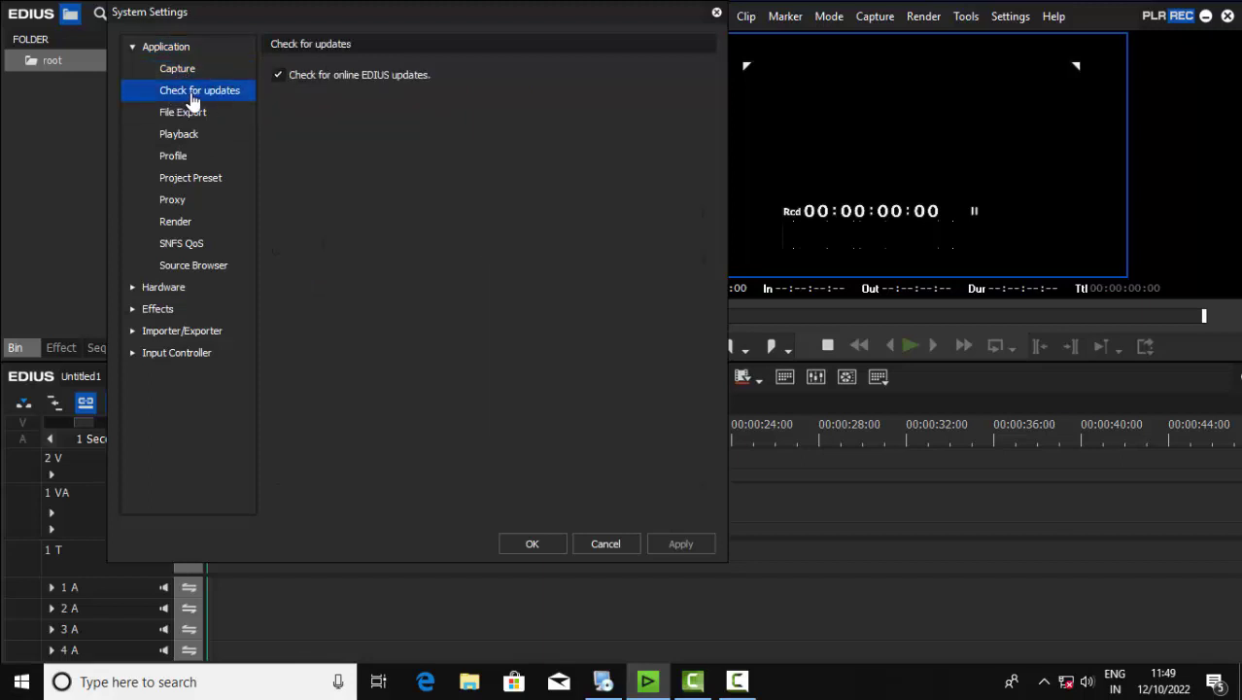
pyautogui.click(277, 75)
pyautogui.click(685, 549)
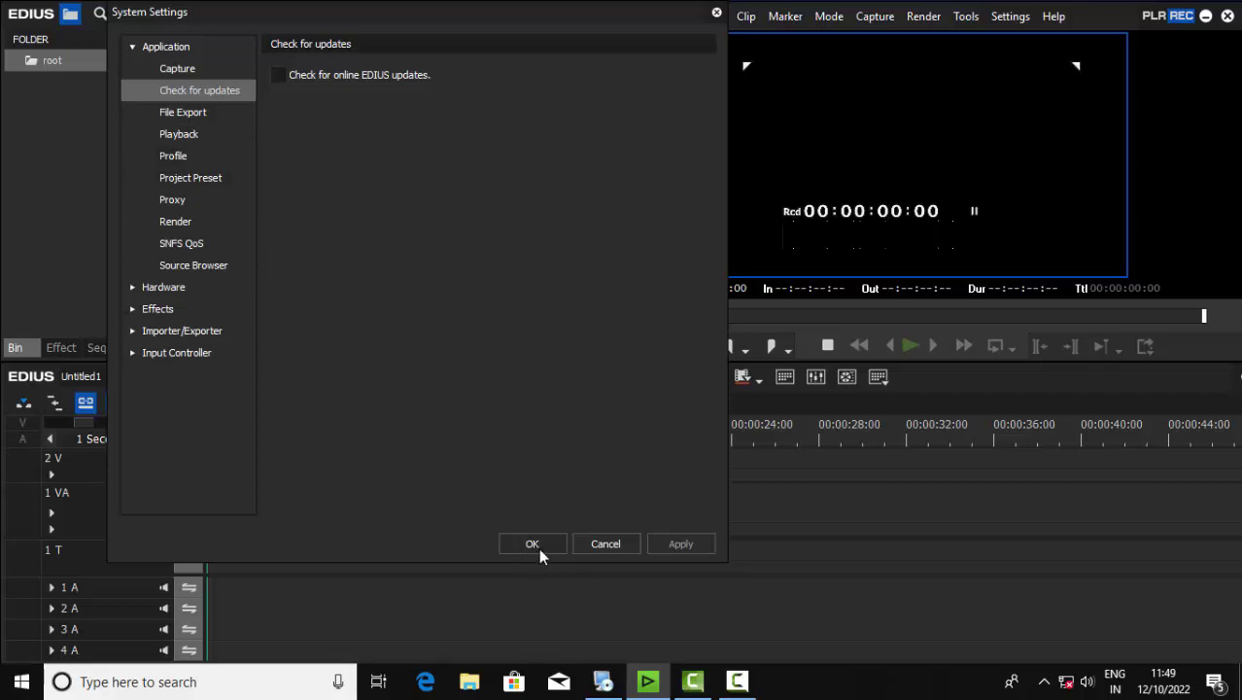
# Set the application's playback buffer size to 8GB and the buffered frames before playback to 15 frames.
pyautogui.click(181, 115)
pyautogui.click(180, 136)
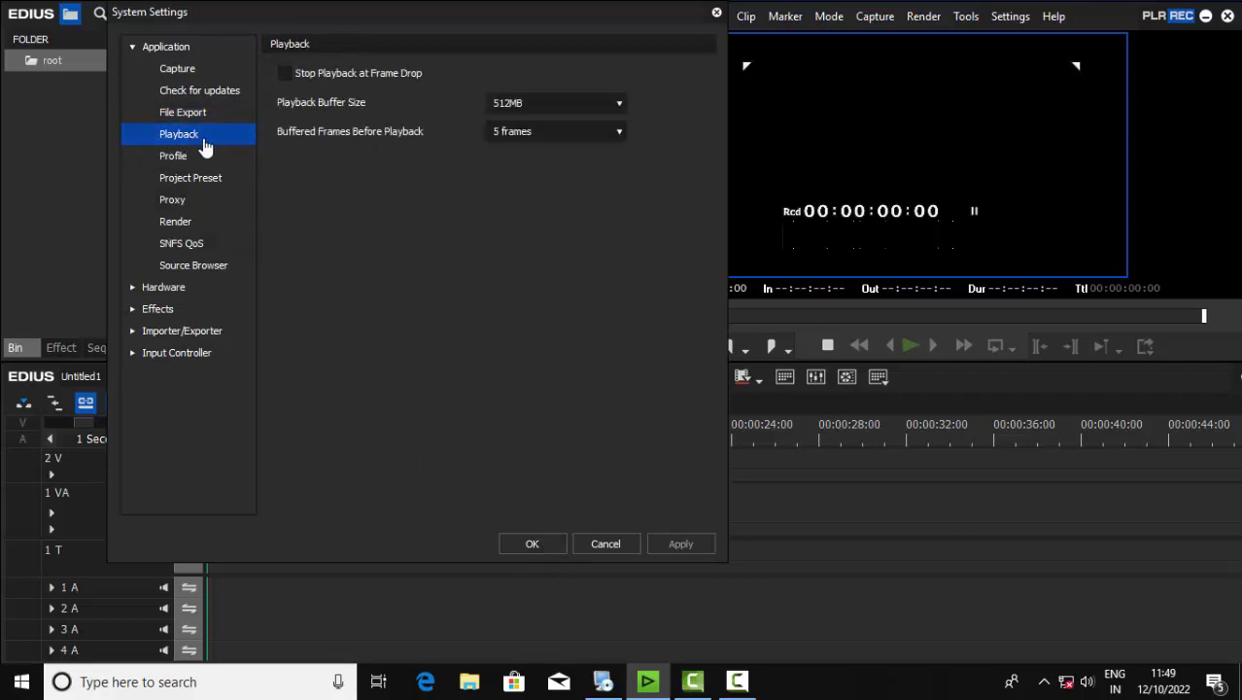
pyautogui.click(554, 103)
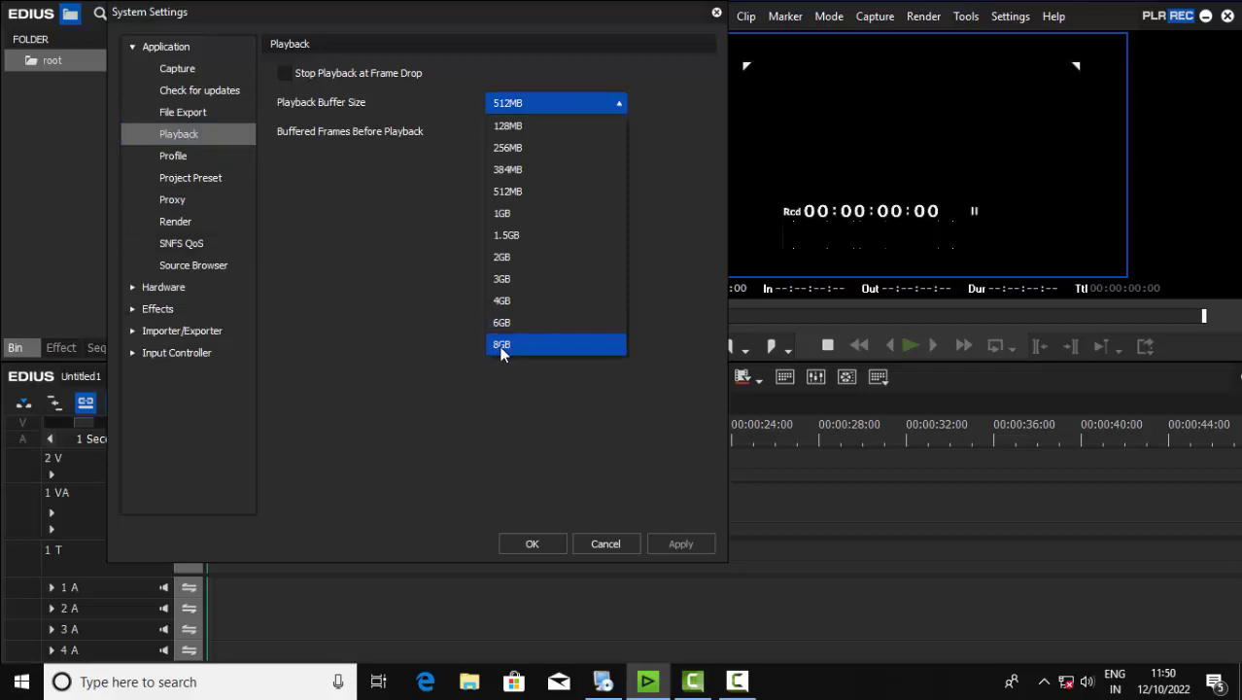
pyautogui.click(502, 346)
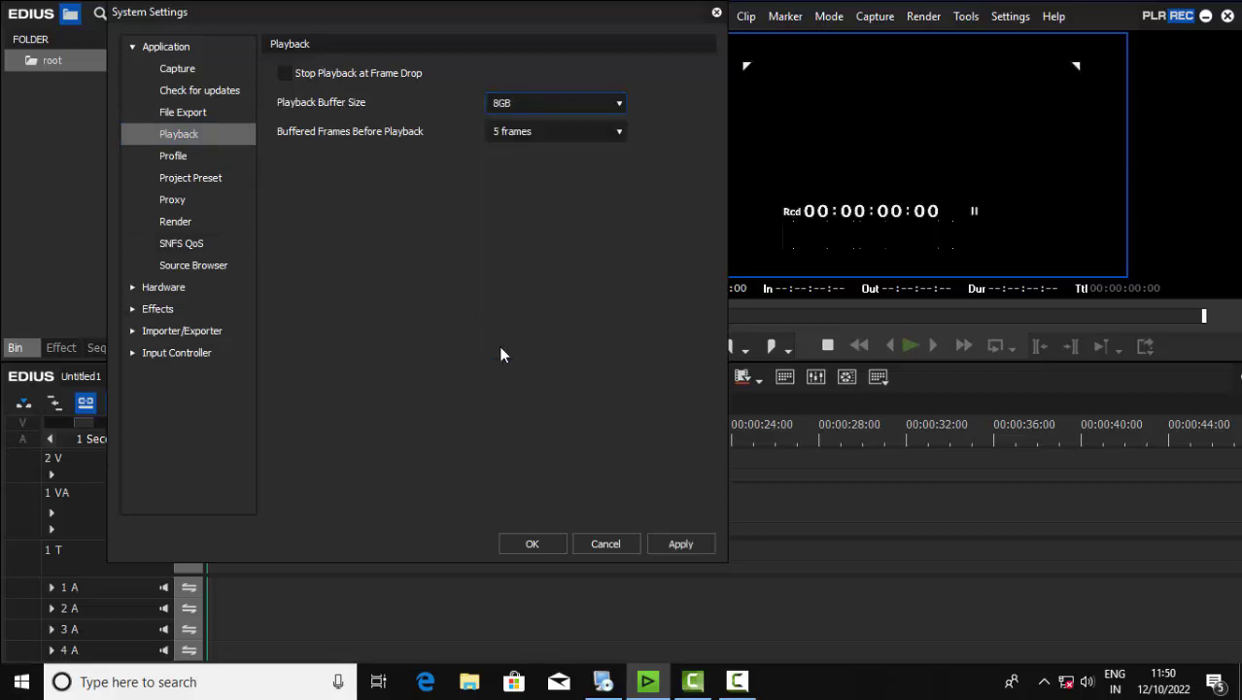
pyautogui.click(515, 136)
pyautogui.click(517, 201)
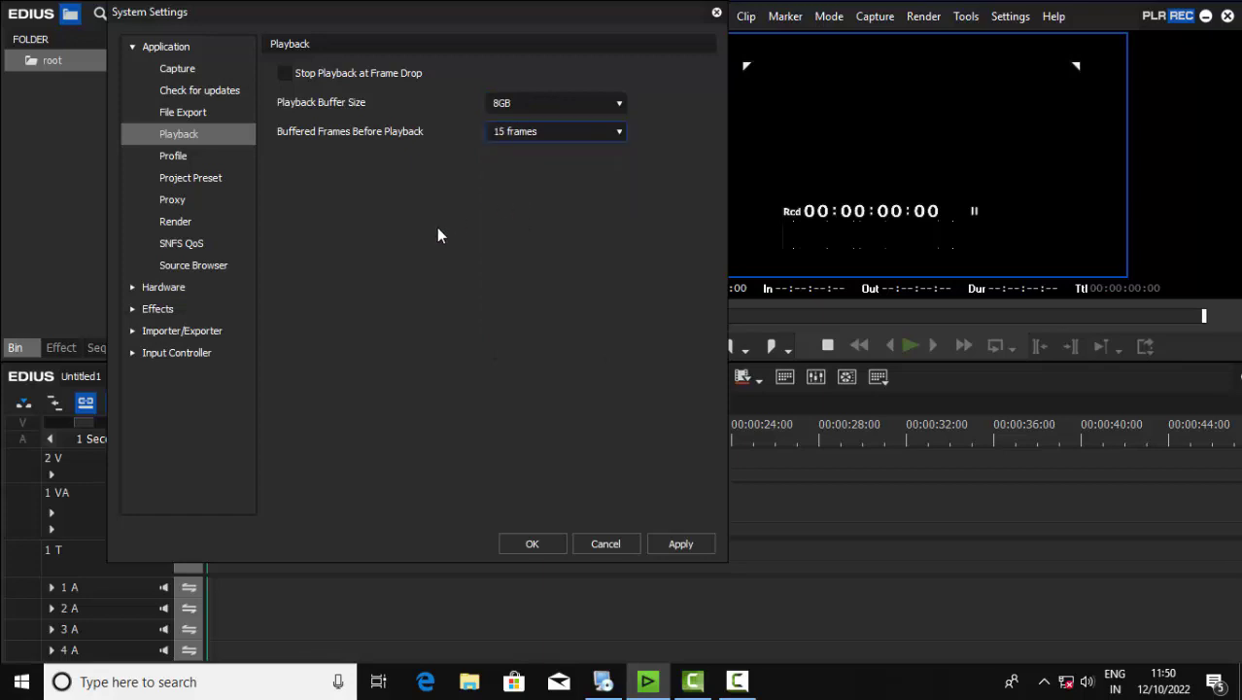
# Examine the Project Preset settings and the blank new preset form, closing the form without creating a preset.
pyautogui.click(184, 181)
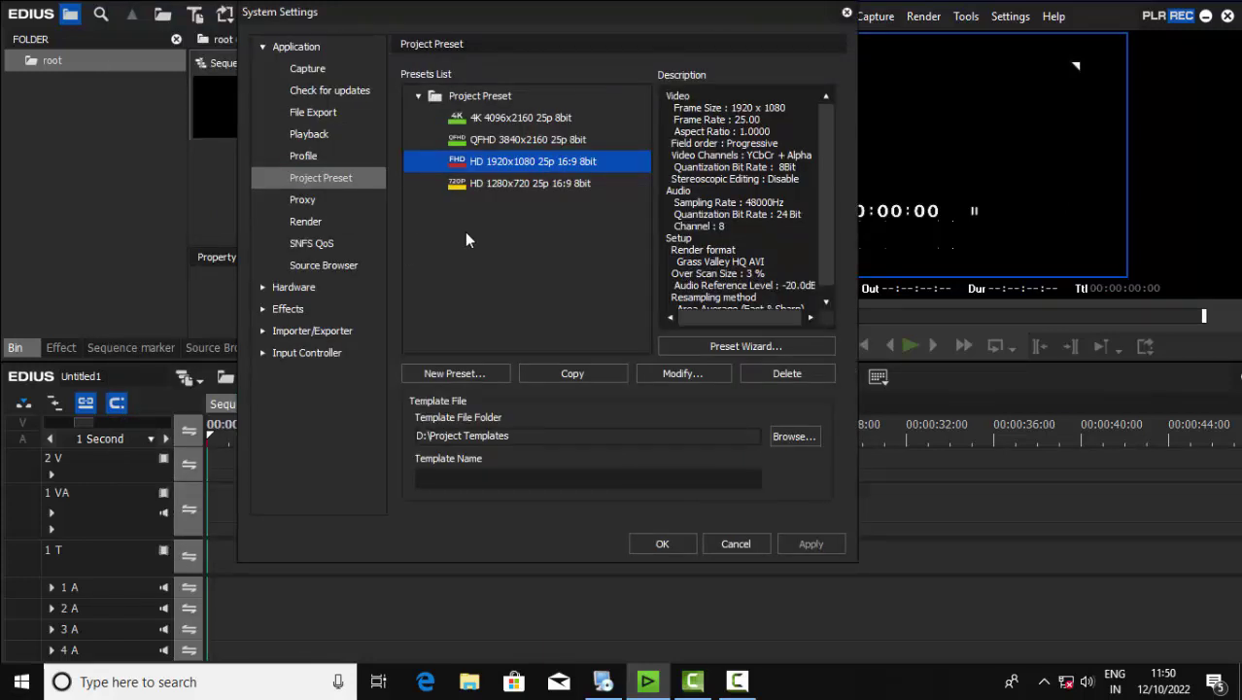
pyautogui.click(457, 374)
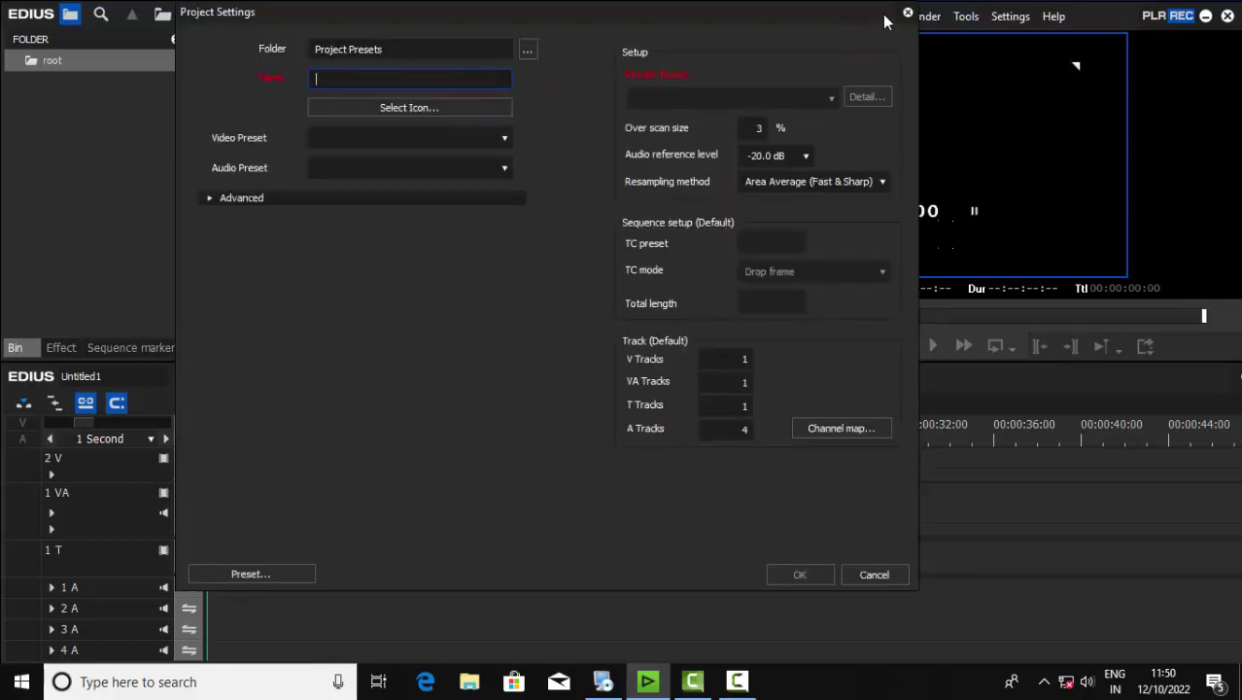
pyautogui.click(907, 13)
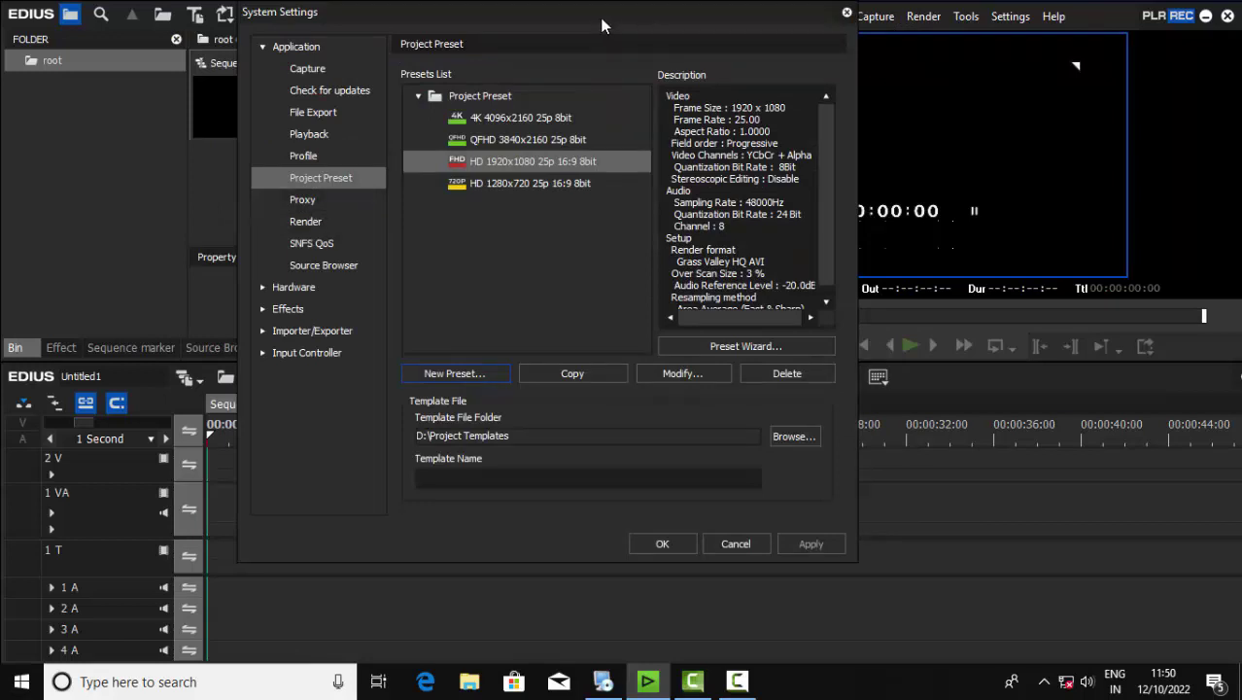
# Examine the Proxy, Render, SNFS QoS and Source Browser settings and the categories under Hardware.
pyautogui.moveTo(600, 18); pyautogui.dragTo(715, 18)
pyautogui.click(418, 200)
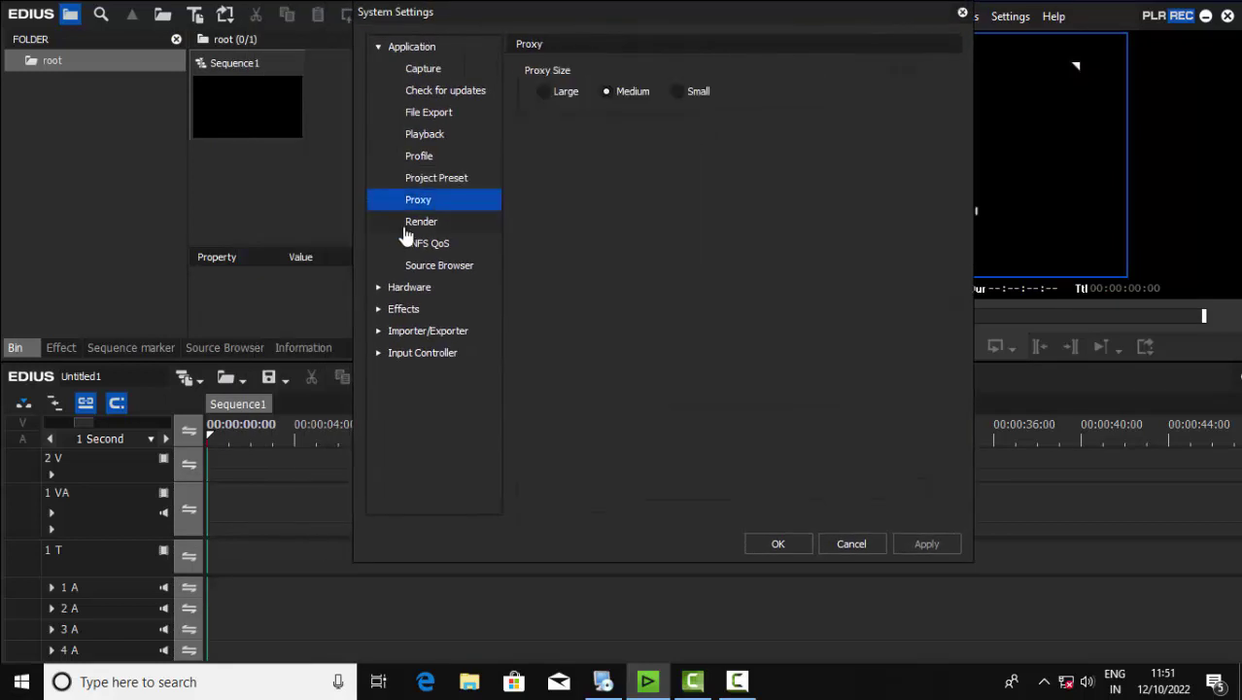
pyautogui.click(413, 222)
pyautogui.click(413, 243)
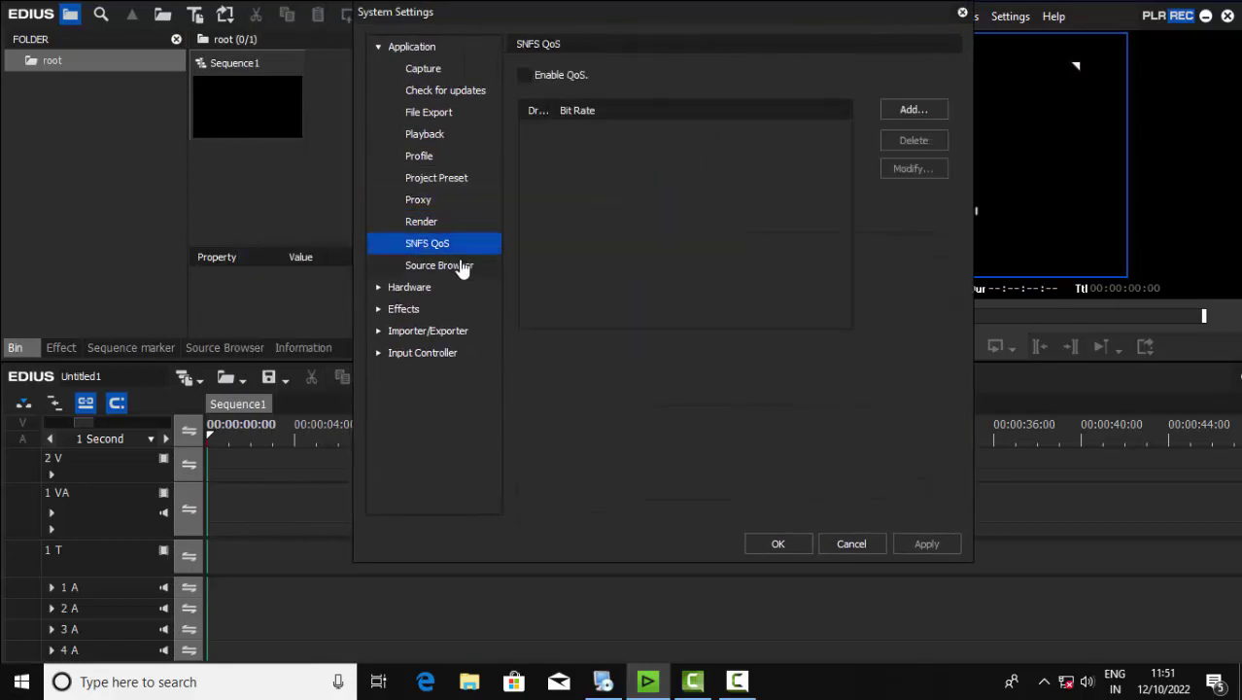
pyautogui.click(464, 267)
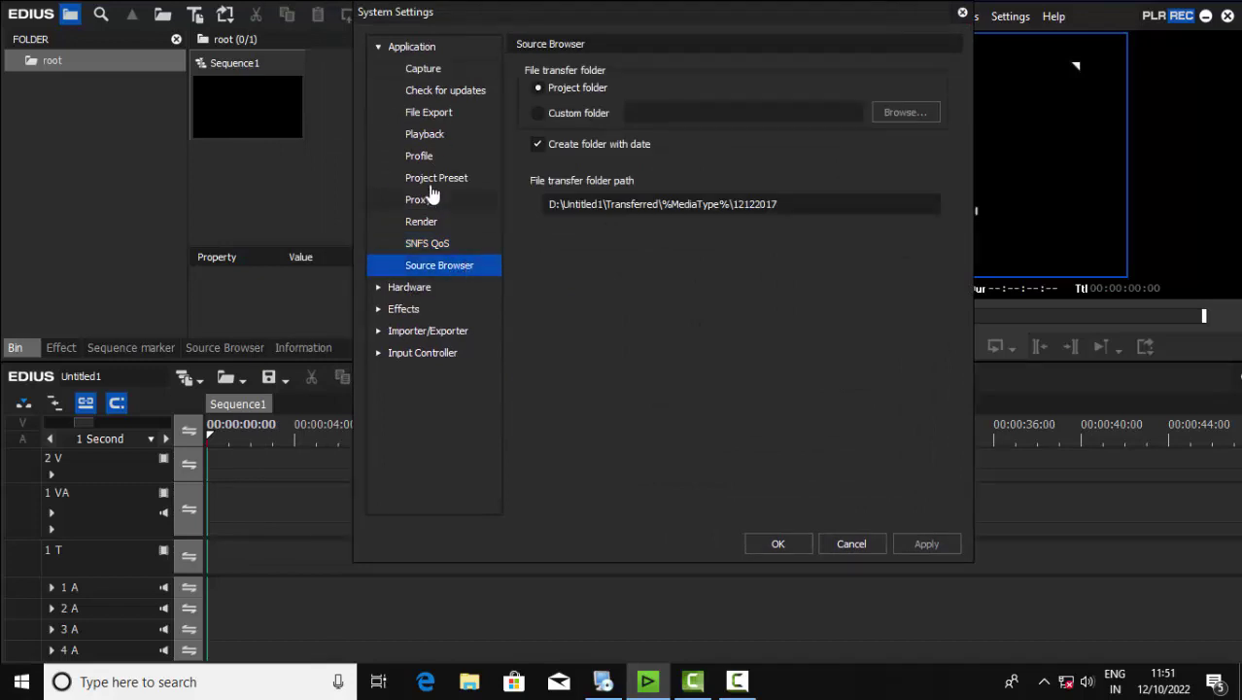
pyautogui.click(379, 49)
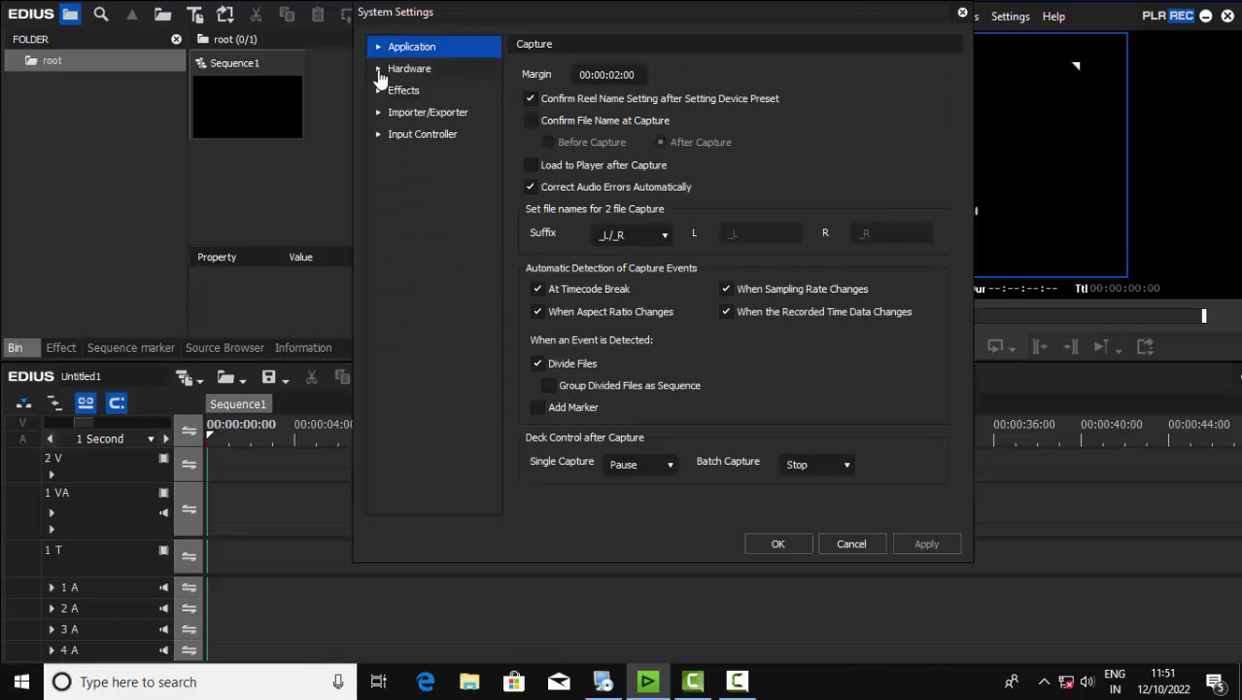
pyautogui.click(378, 70)
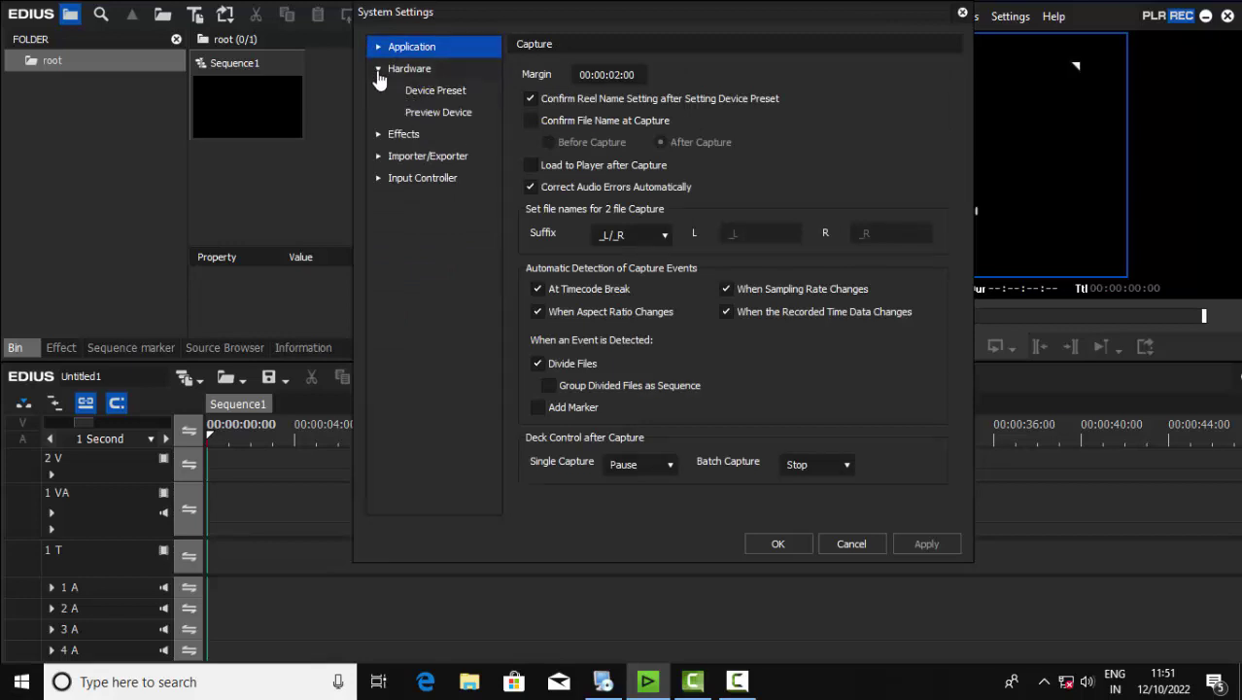
pyautogui.click(379, 70)
# Enable the Intel(R) HD Graphics 530 GPU for the Primary Color Correction effect and apply the change.
pyautogui.click(379, 90)
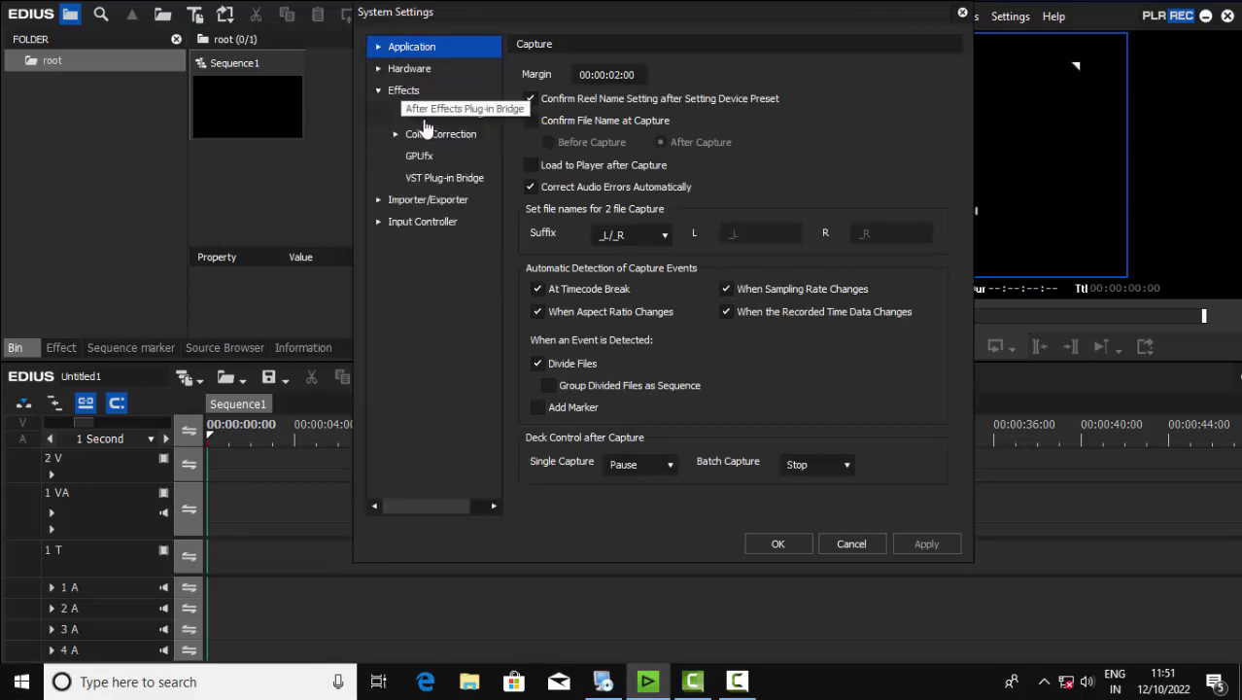
pyautogui.click(425, 117)
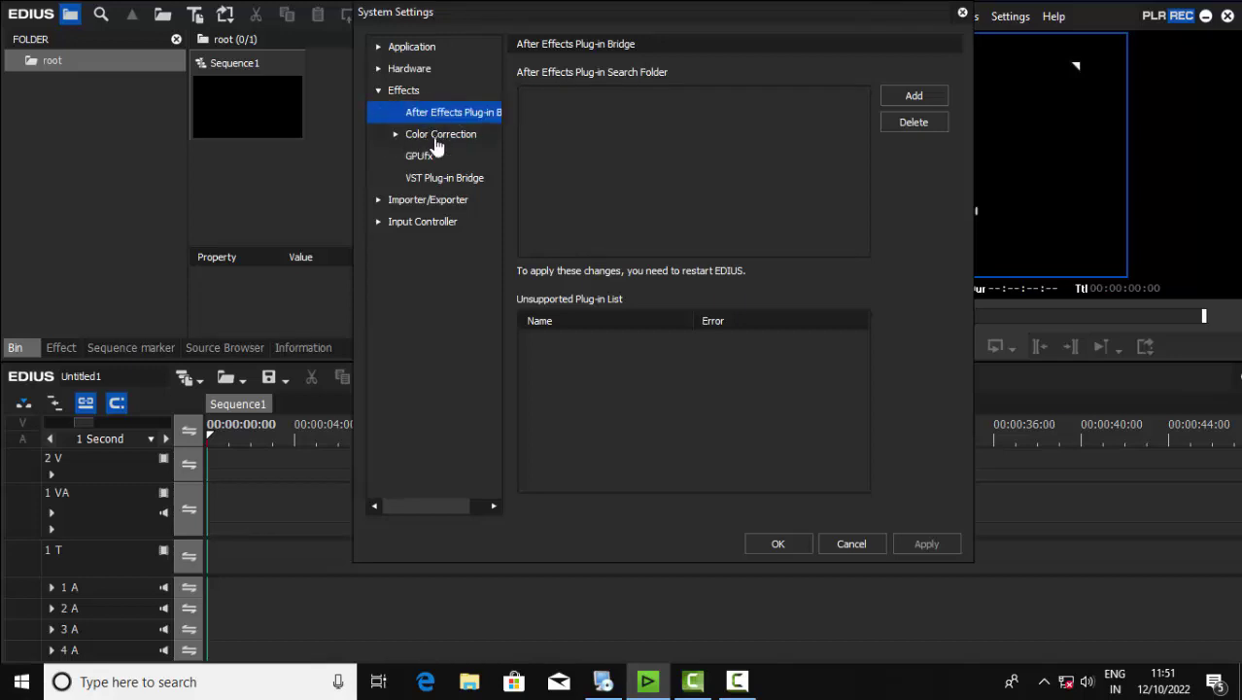
pyautogui.click(395, 138)
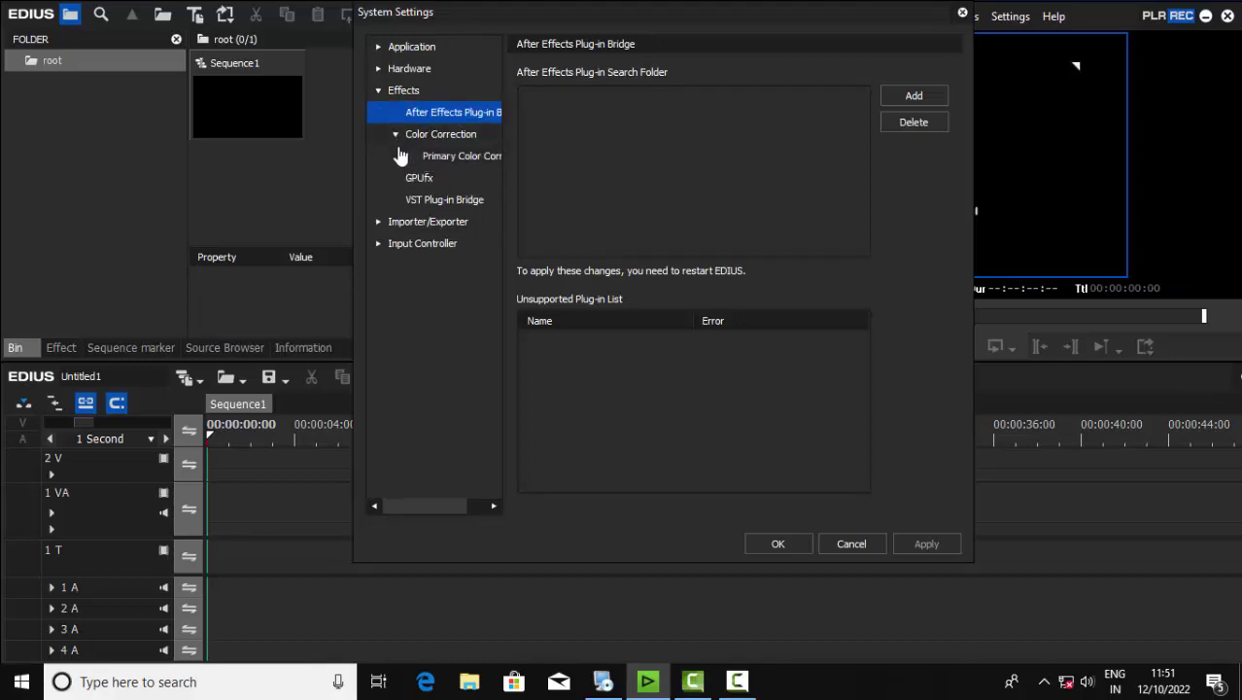
pyautogui.click(466, 159)
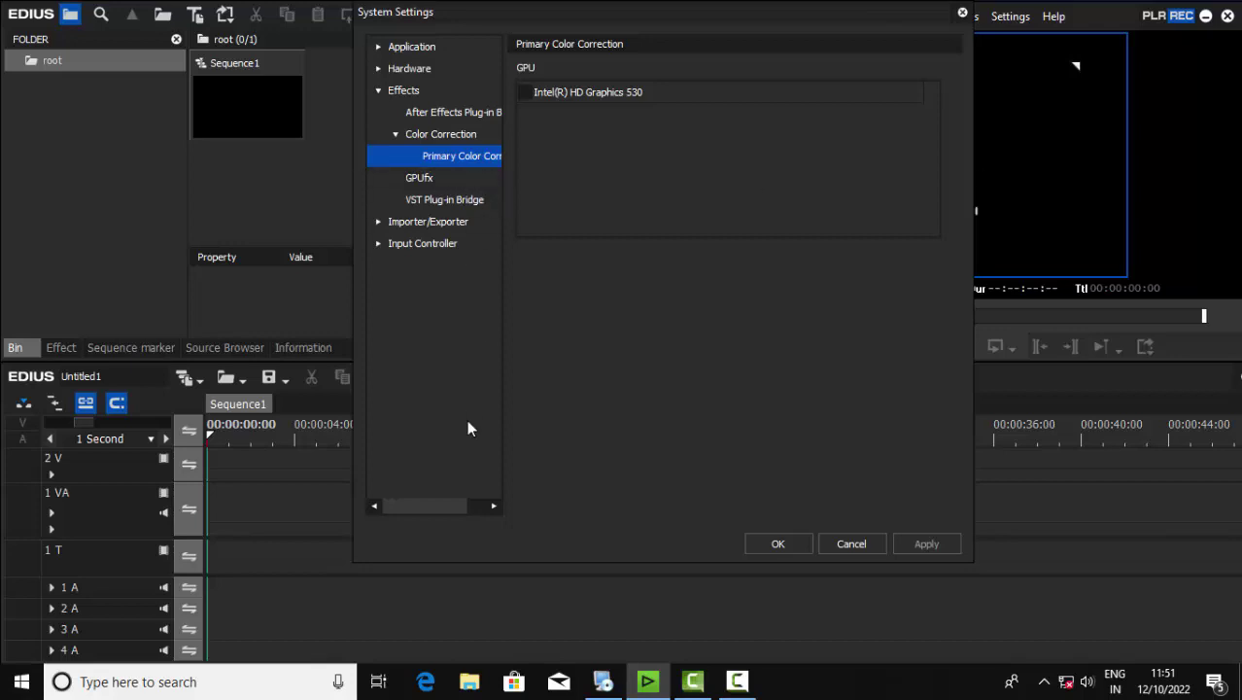
pyautogui.hscroll(2, 452, 472)
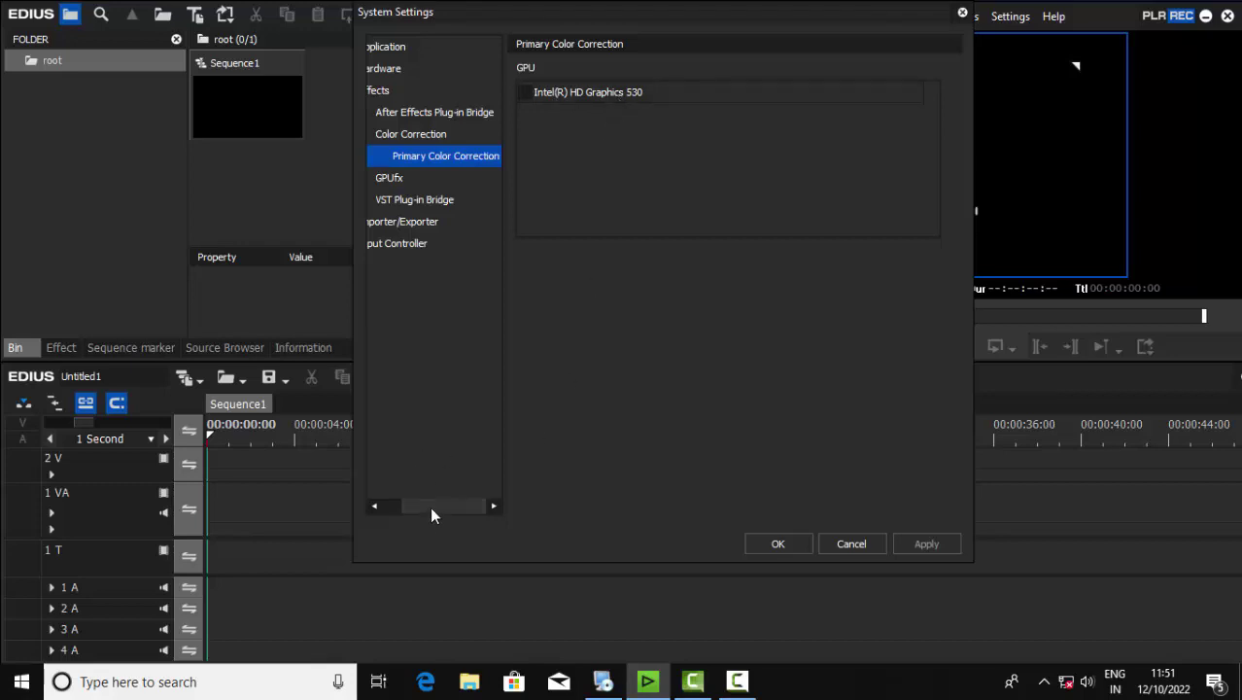
pyautogui.moveTo(429, 506); pyautogui.dragTo(559, 213)
pyautogui.click(531, 94)
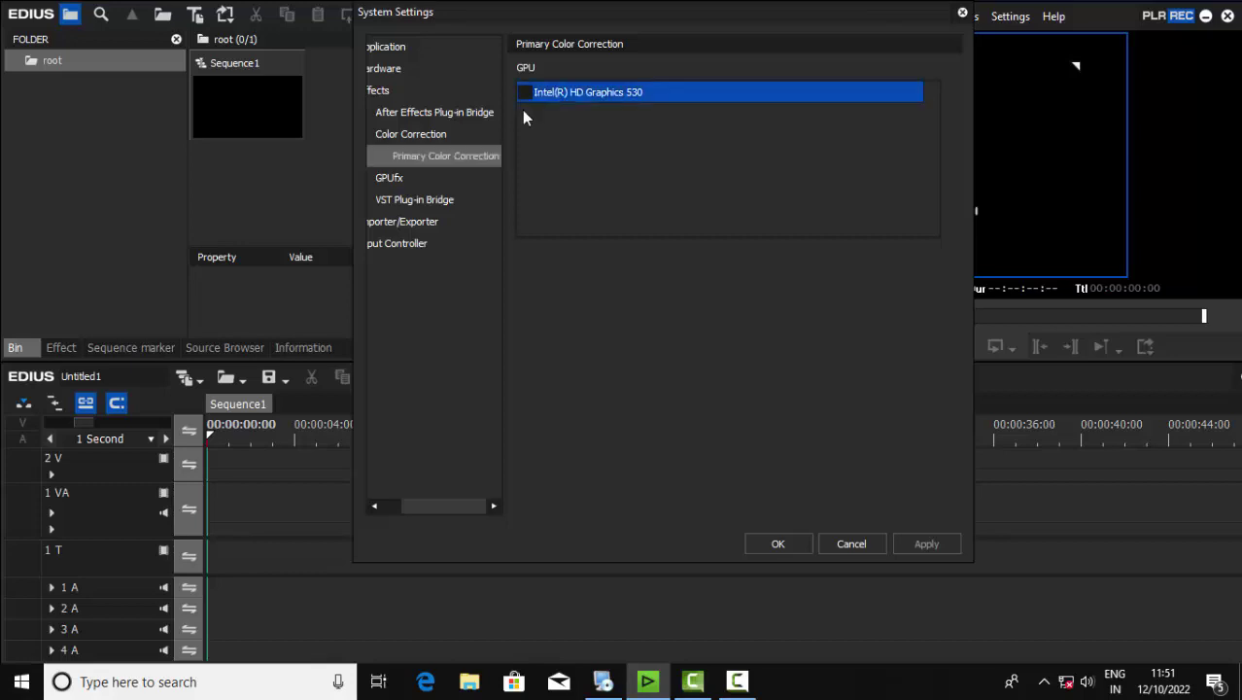
pyautogui.click(525, 93)
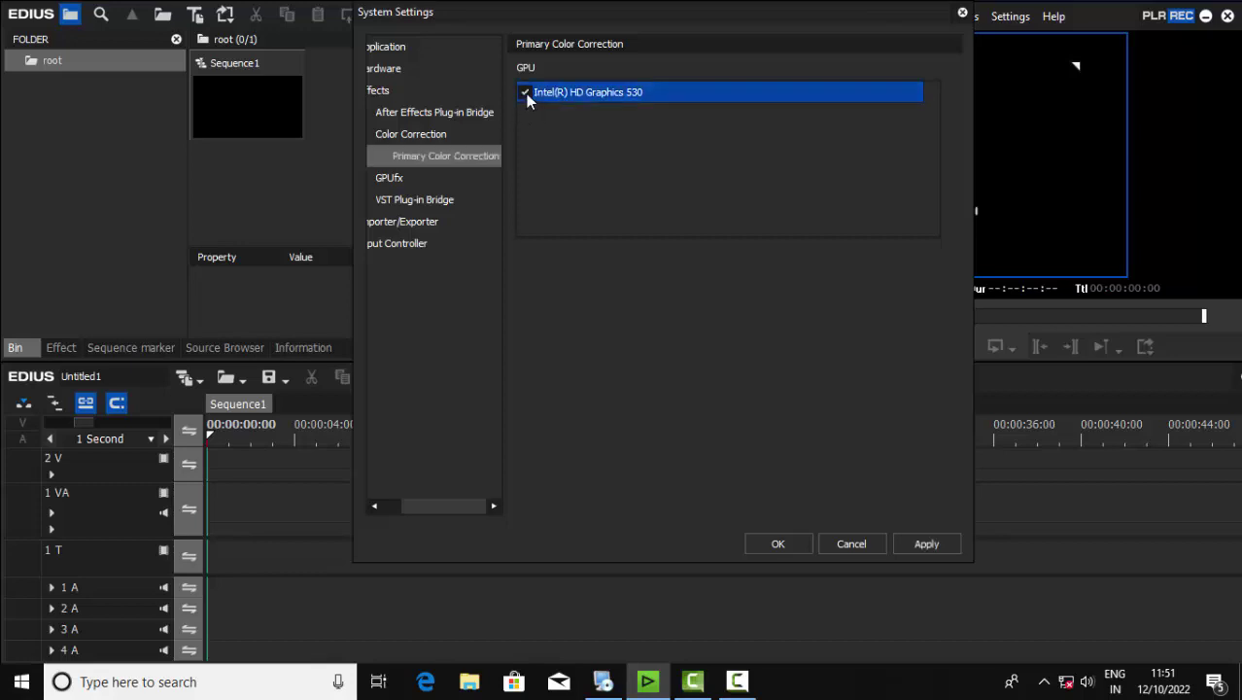
pyautogui.click(934, 540)
pyautogui.moveTo(439, 506); pyautogui.dragTo(398, 505)
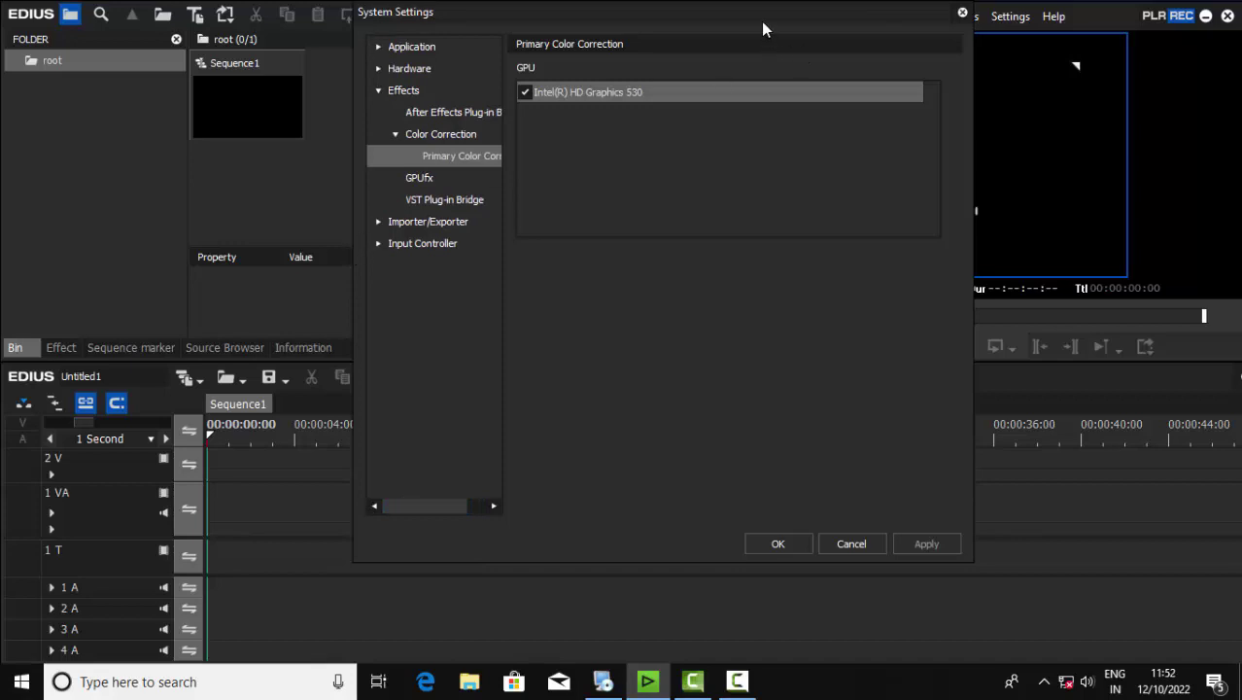
# Examine the remaining Effects settings, GPUfx and VST Plug-in Bridge.
pyautogui.moveTo(764, 25); pyautogui.dragTo(778, 39)
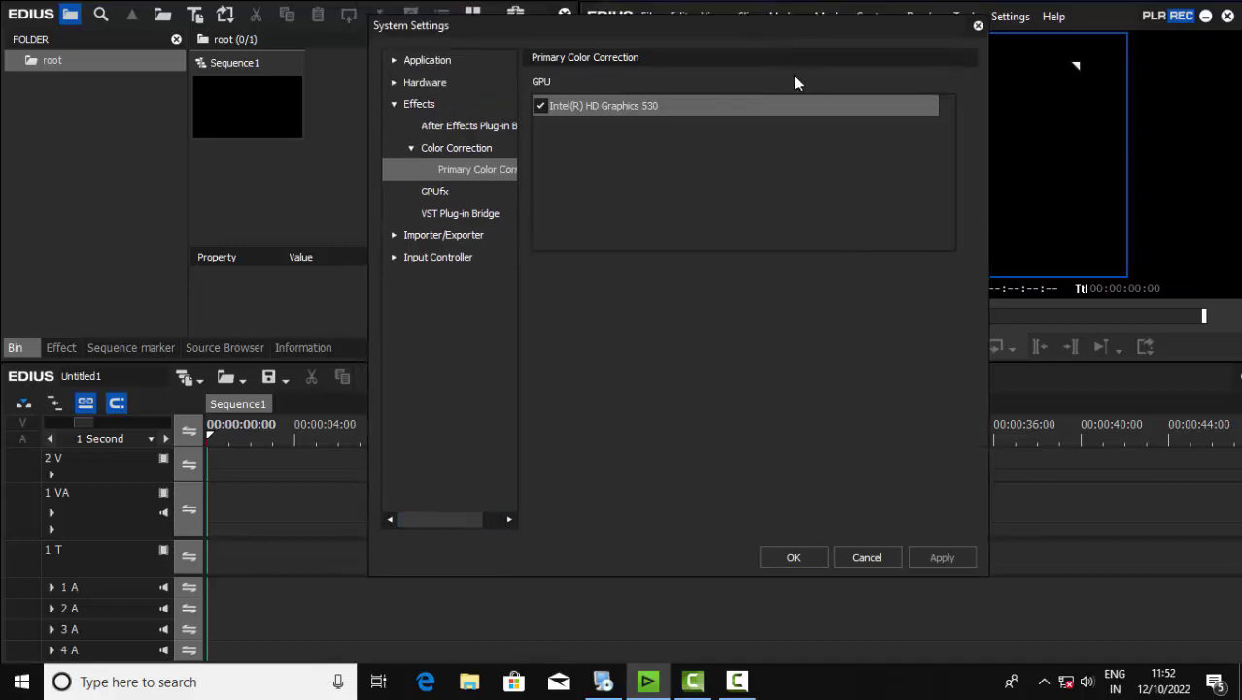
pyautogui.click(434, 194)
pyautogui.click(452, 216)
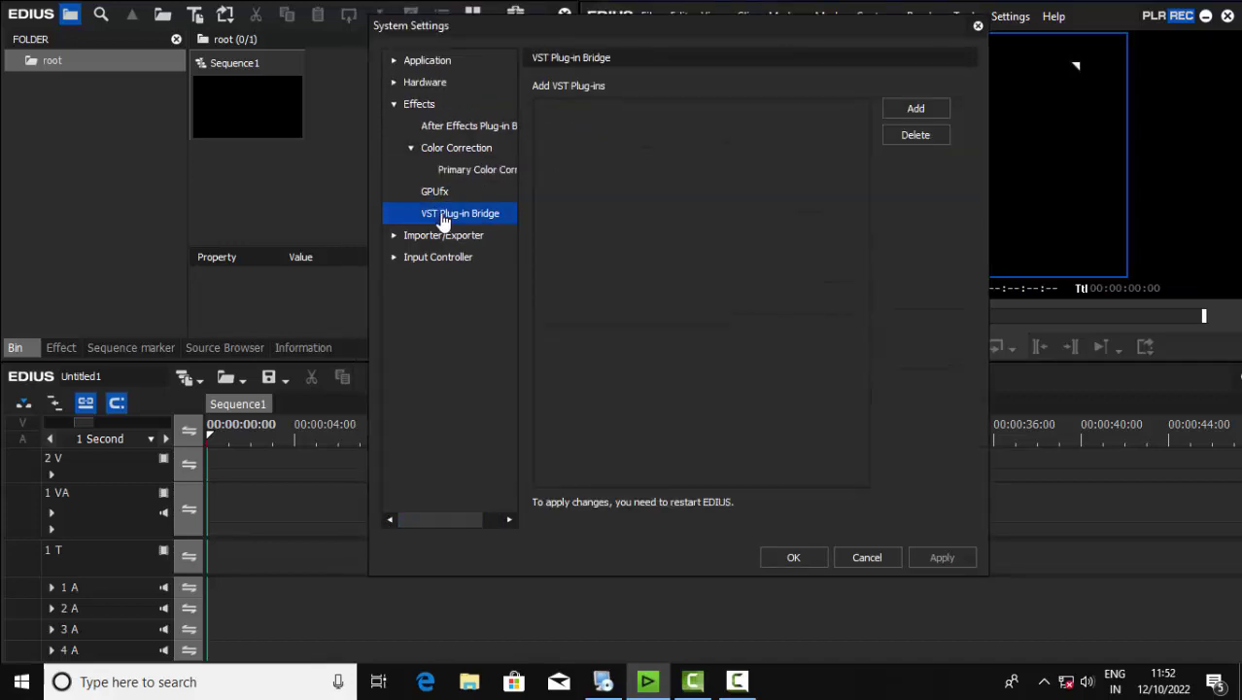
pyautogui.click(445, 168)
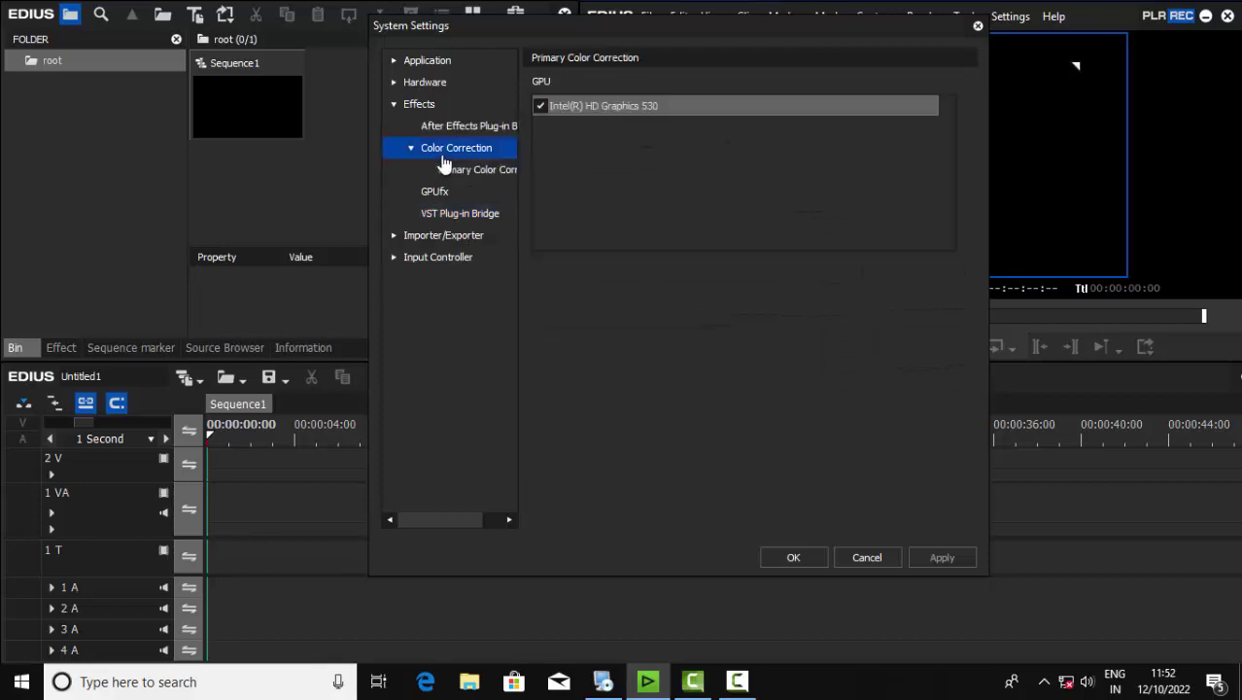
pyautogui.click(441, 197)
pyautogui.click(445, 212)
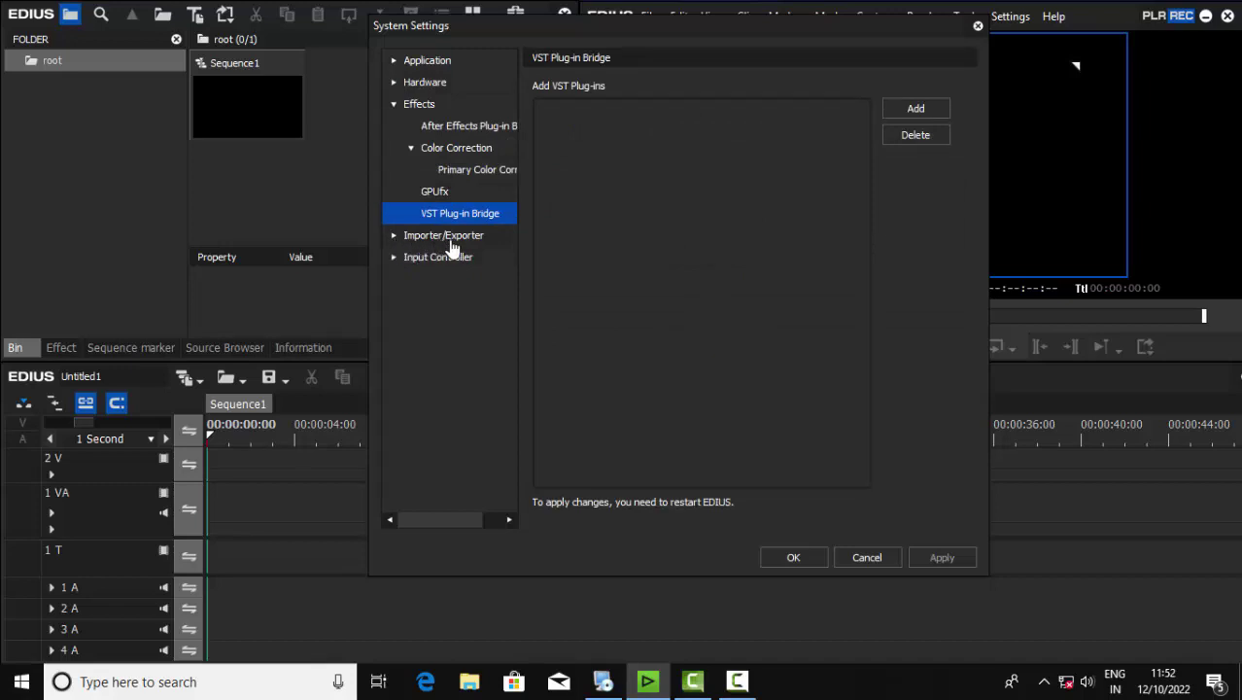
# Examine the Importer/Exporter categories, including the MXF decoder and P2 browser settings.
pyautogui.click(392, 241)
pyautogui.click(430, 278)
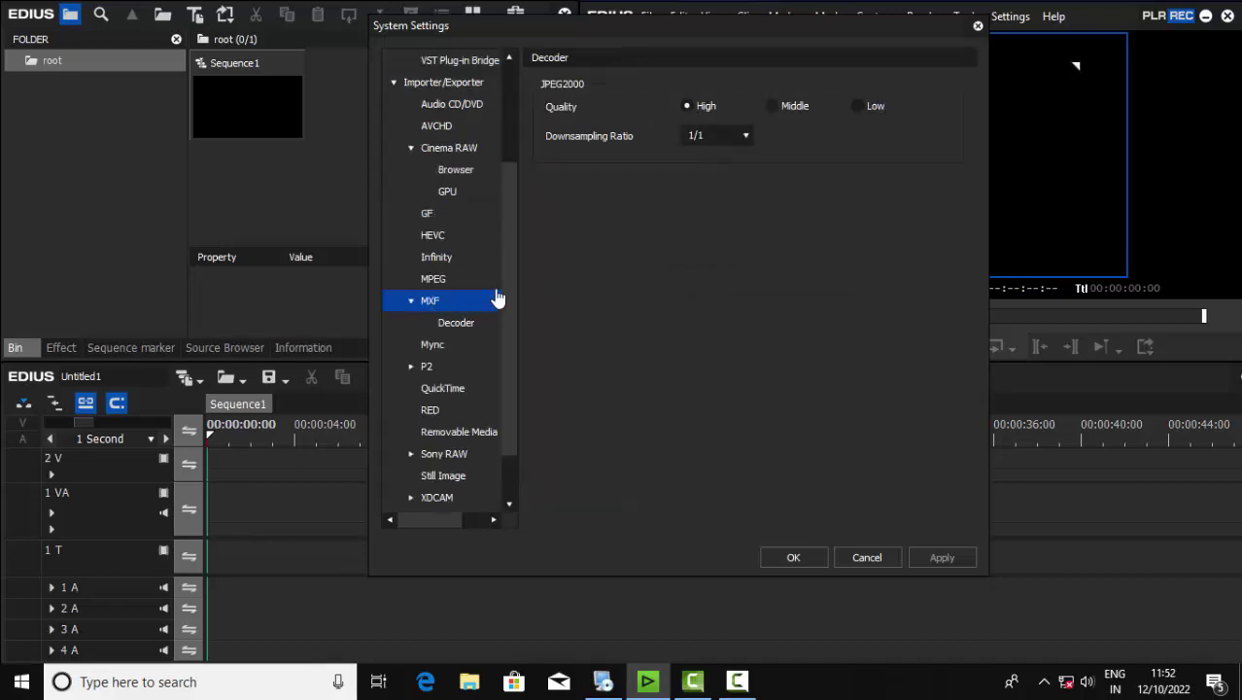
pyautogui.scroll(-1, 504, 283)
pyautogui.moveTo(507, 305); pyautogui.dragTo(506, 313)
pyautogui.click(428, 323)
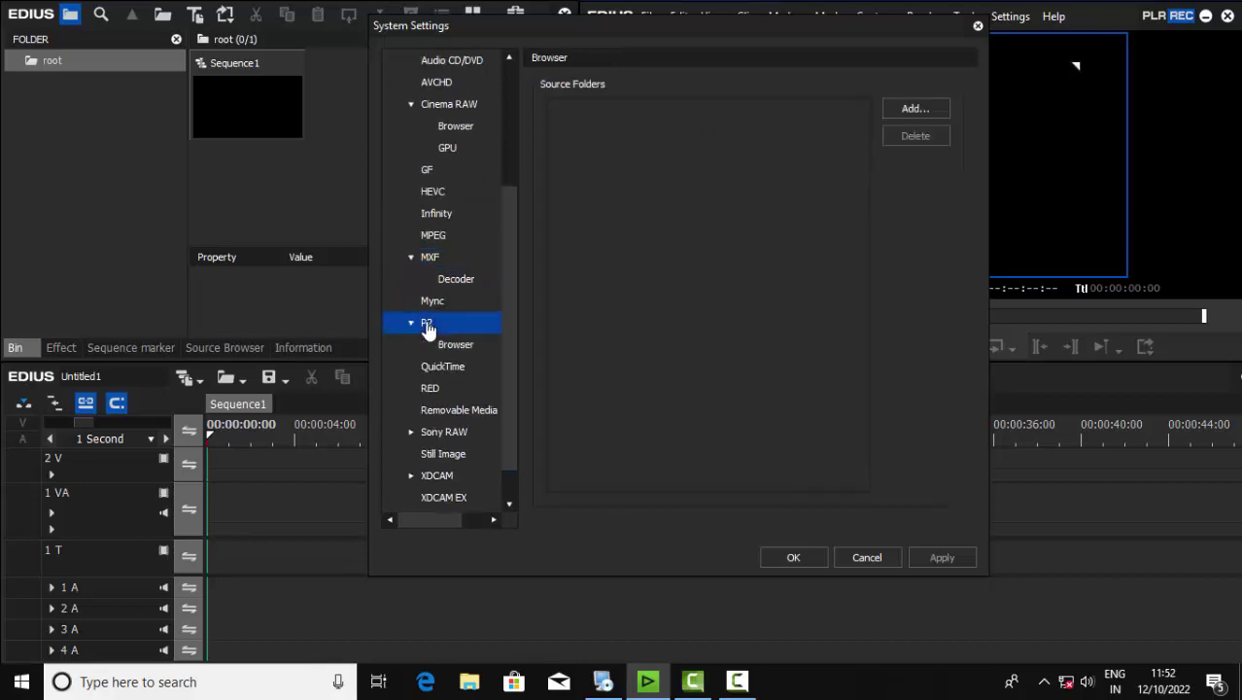
pyautogui.scroll(-1, 503, 331)
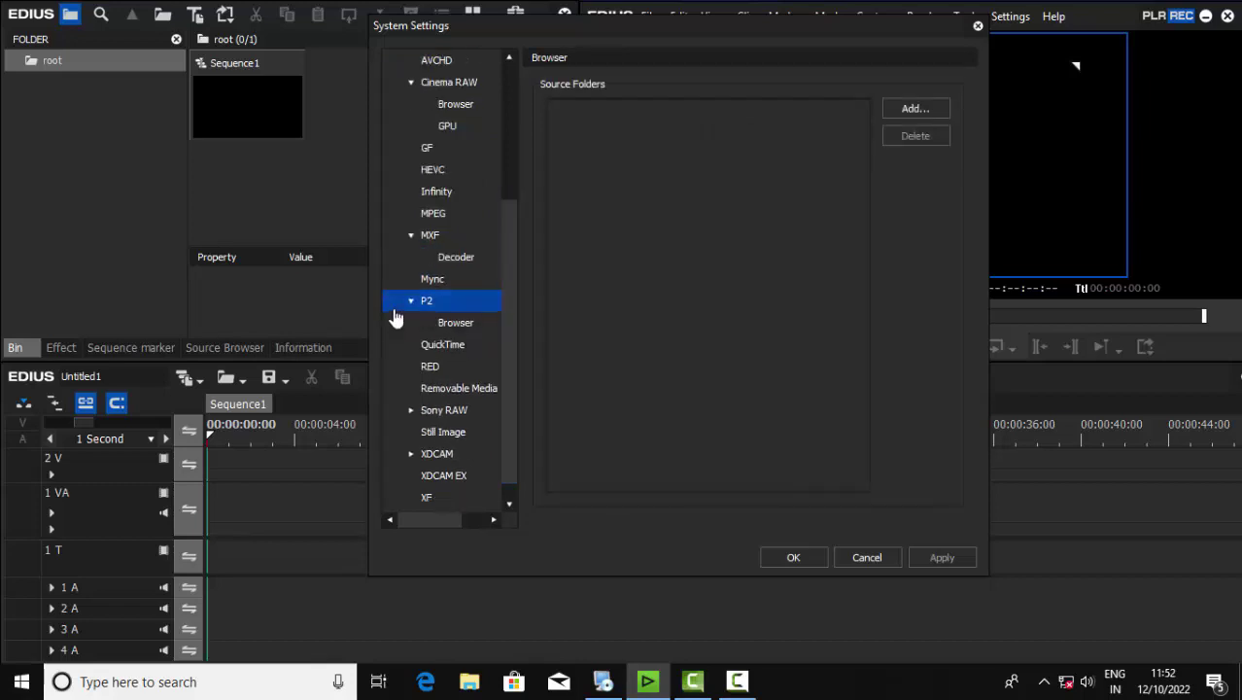
pyautogui.scroll(-1, 513, 345)
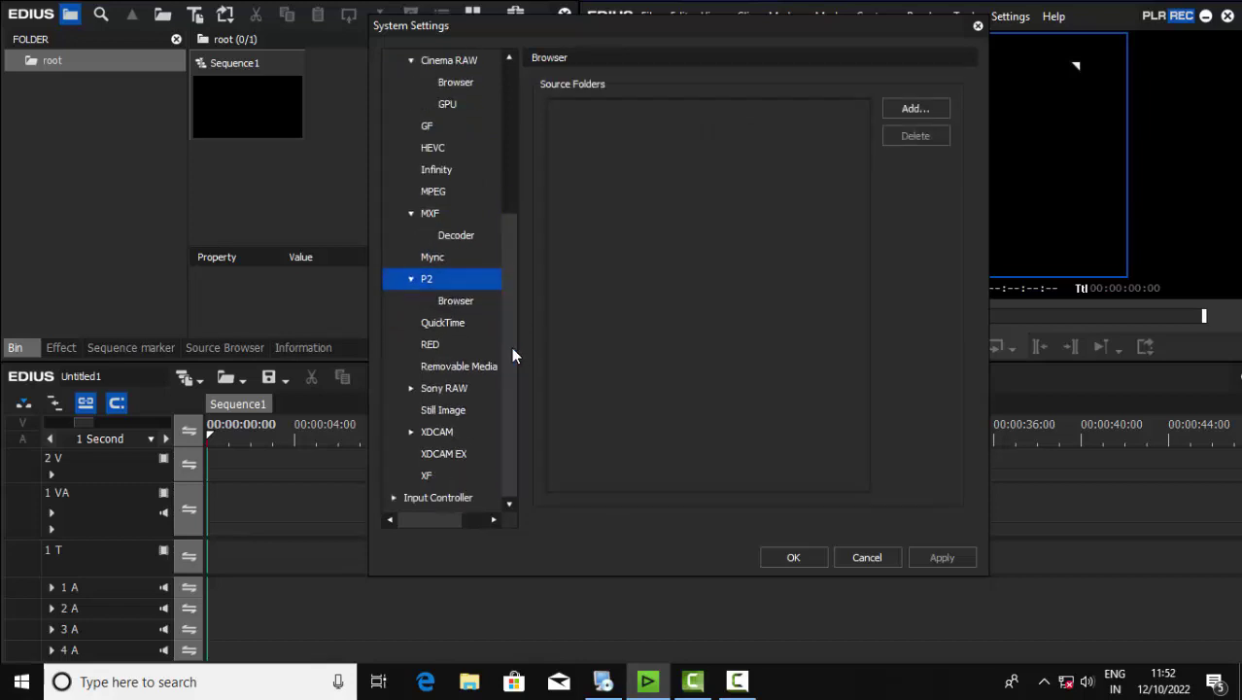
# Enable the QuickTime Importer in the Importer/Exporter settings.
pyautogui.click(437, 329)
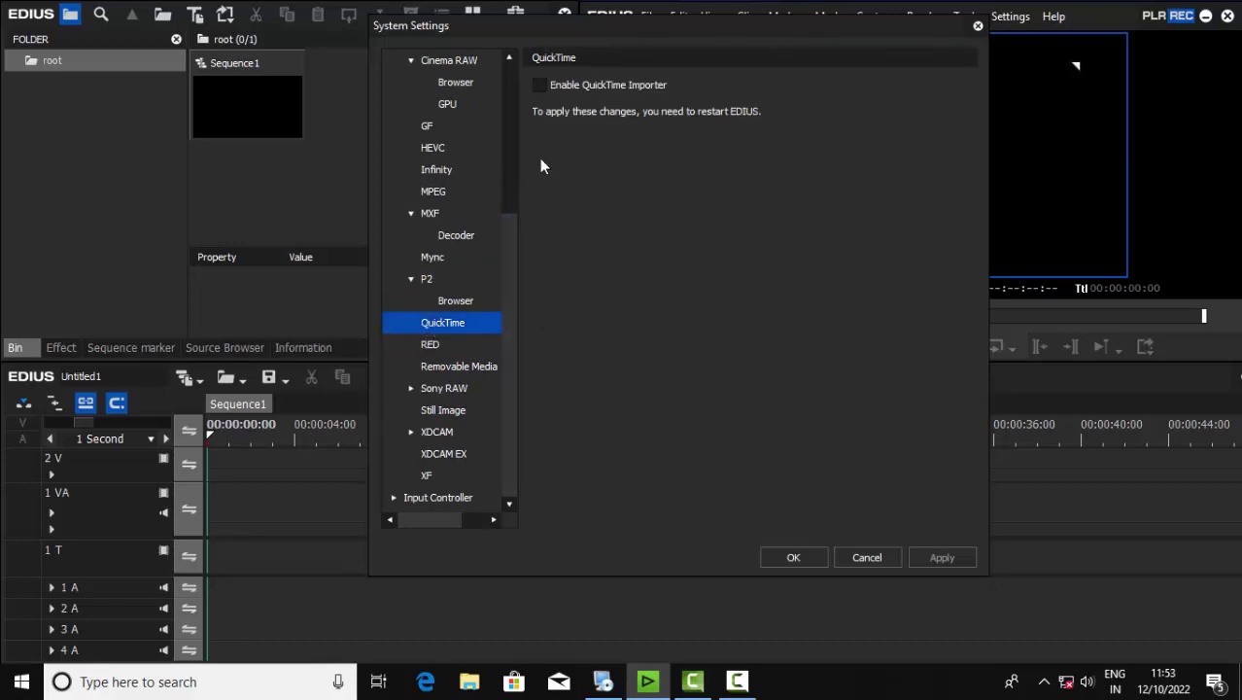
pyautogui.click(540, 86)
pyautogui.click(541, 84)
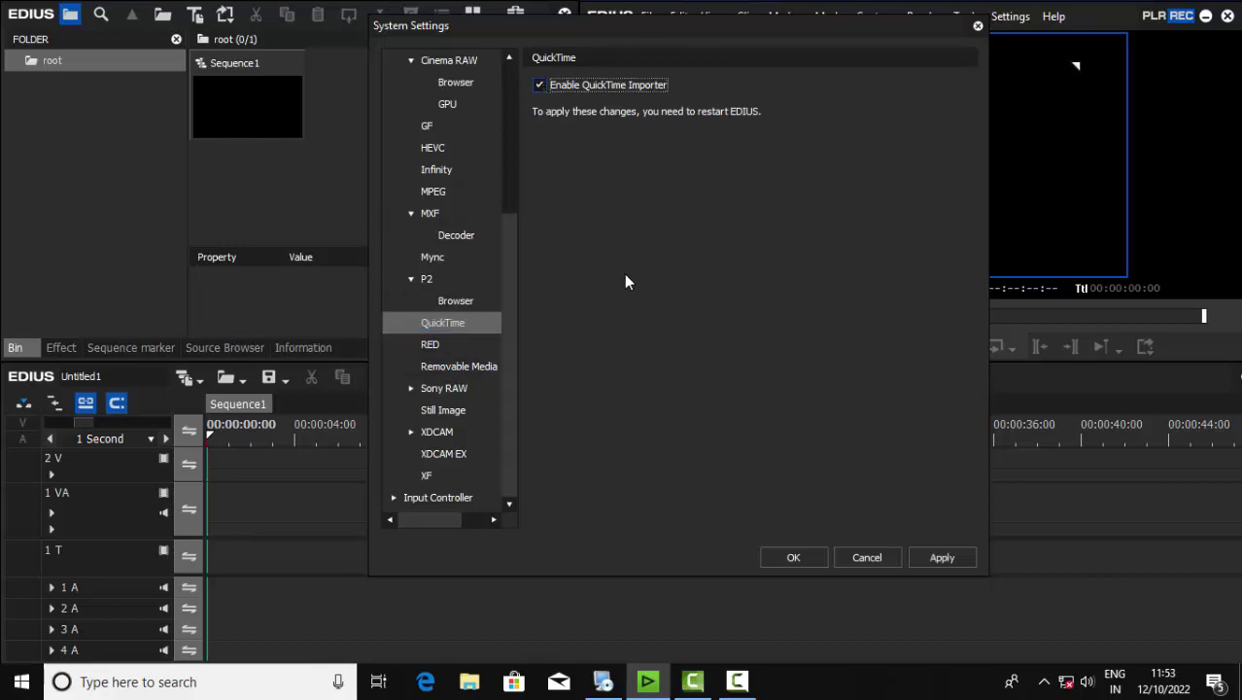
# Examine the RED, Removable Media and Sony RAW browser settings.
pyautogui.click(431, 346)
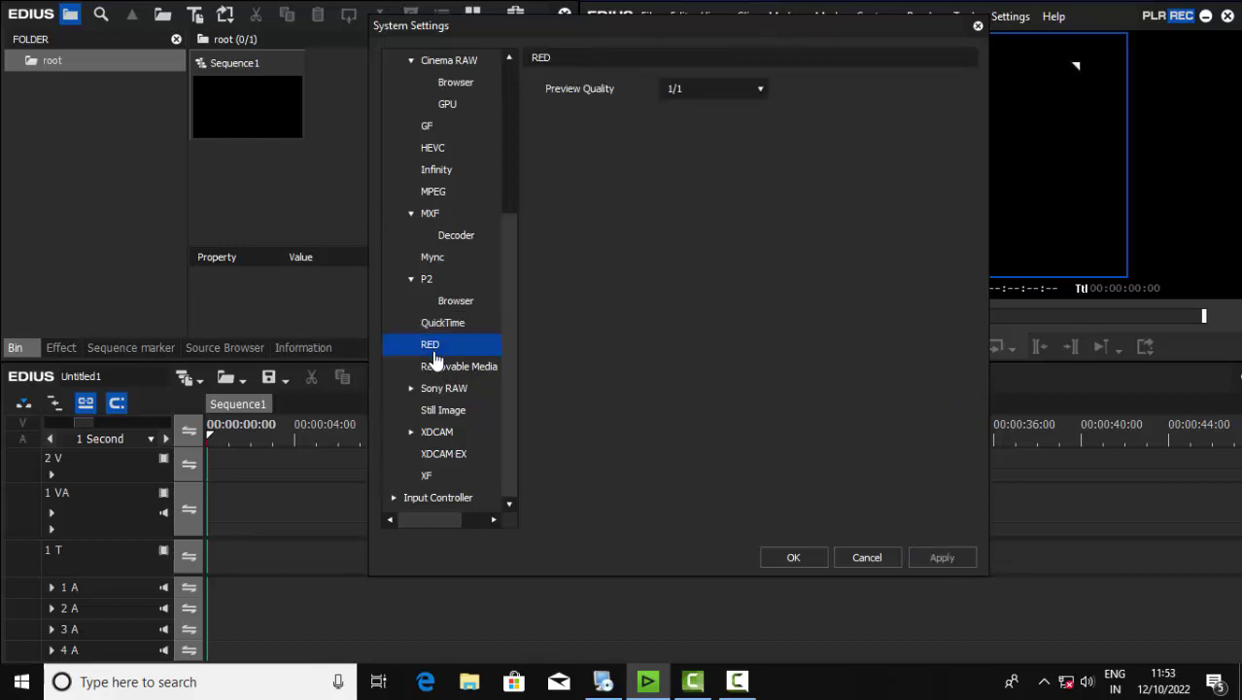
pyautogui.click(439, 367)
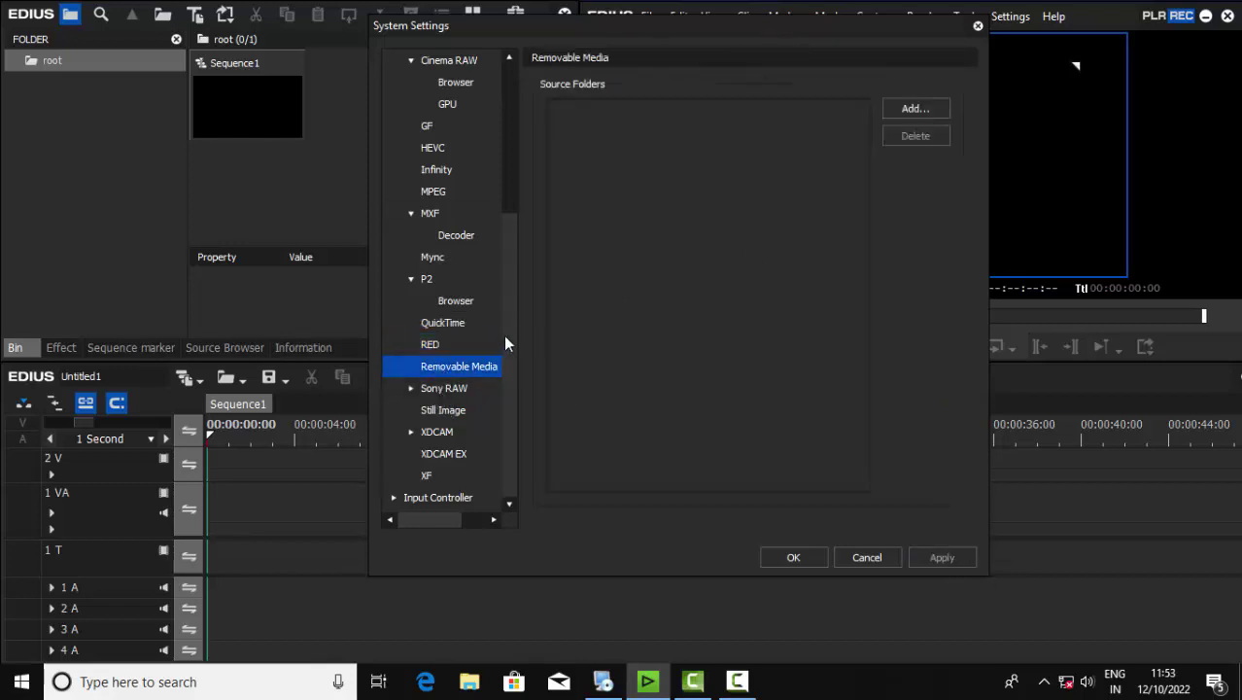
pyautogui.click(433, 390)
pyautogui.doubleClick(432, 399)
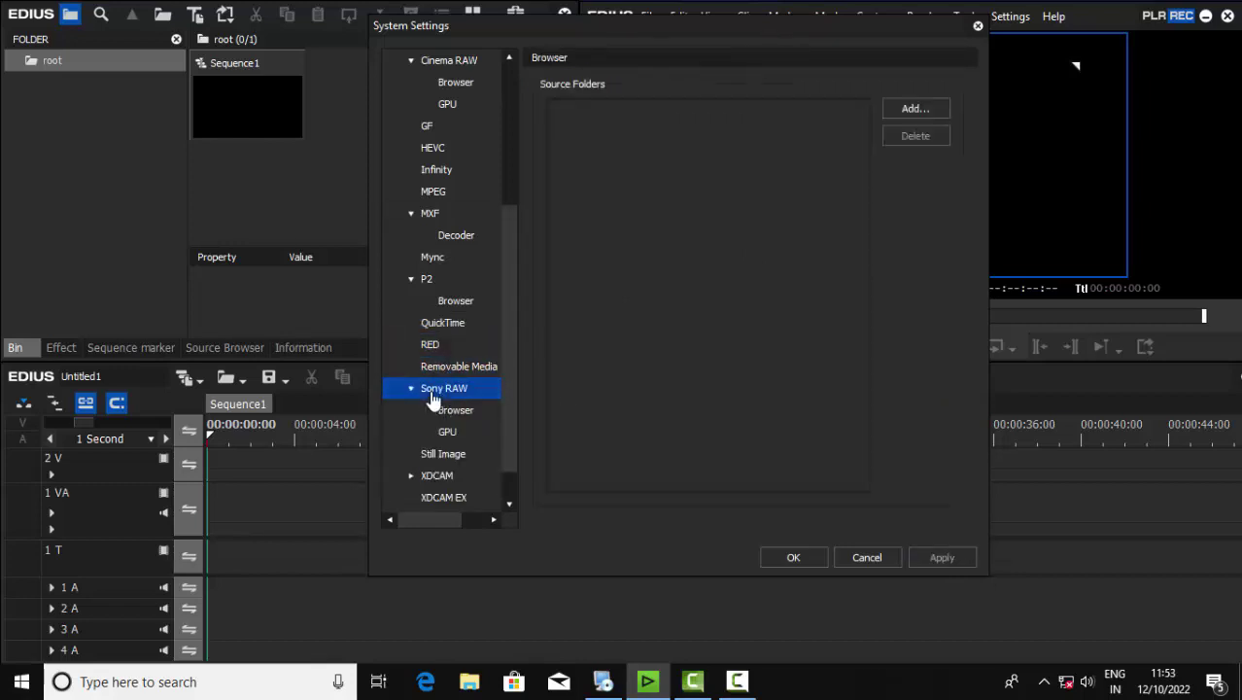
# Enable the Intel(R) HD Graphics 530 and Intel(R) Core(TM) i5-6500 CPU devices for Sony RAW processing and apply the change.
pyautogui.click(510, 409)
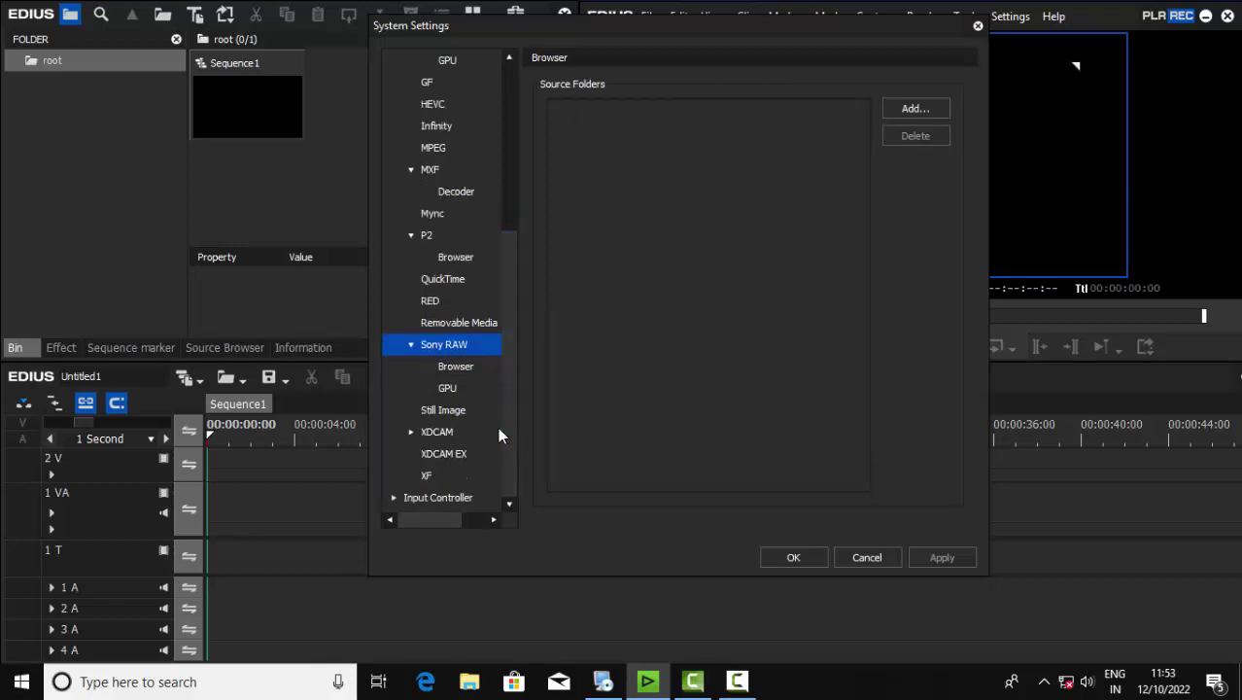
pyautogui.click(448, 390)
pyautogui.click(448, 391)
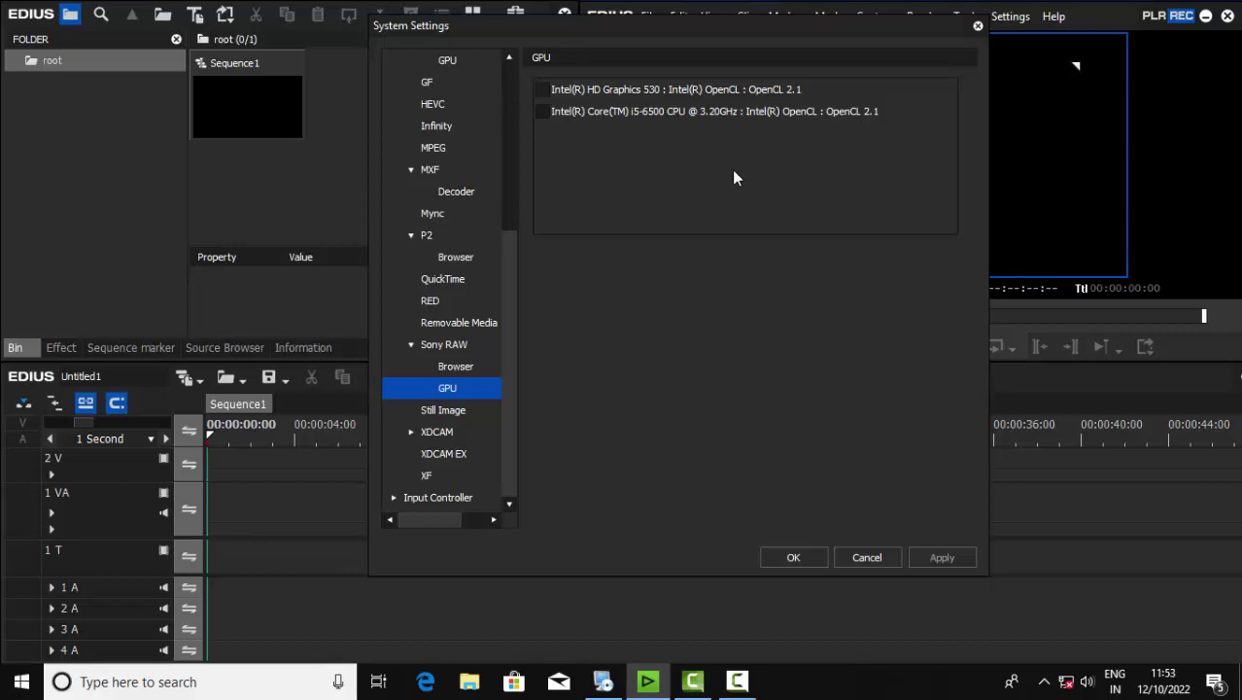
pyautogui.click(542, 89)
pyautogui.click(542, 111)
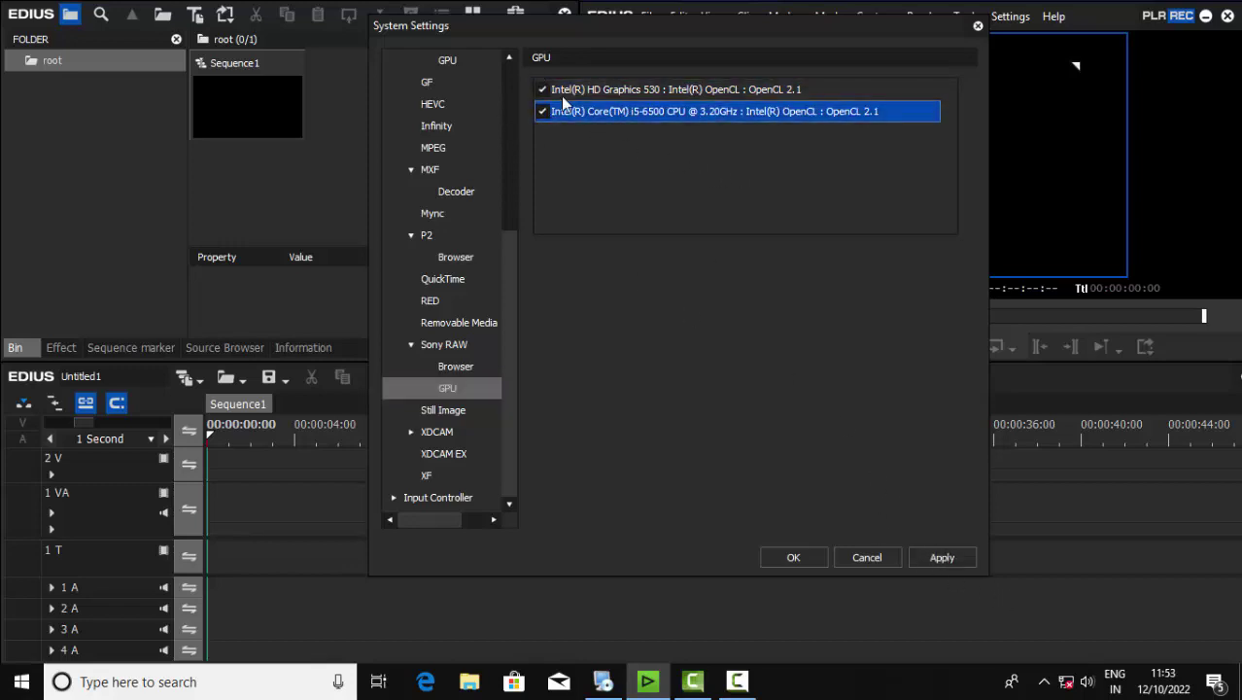
pyautogui.click(939, 558)
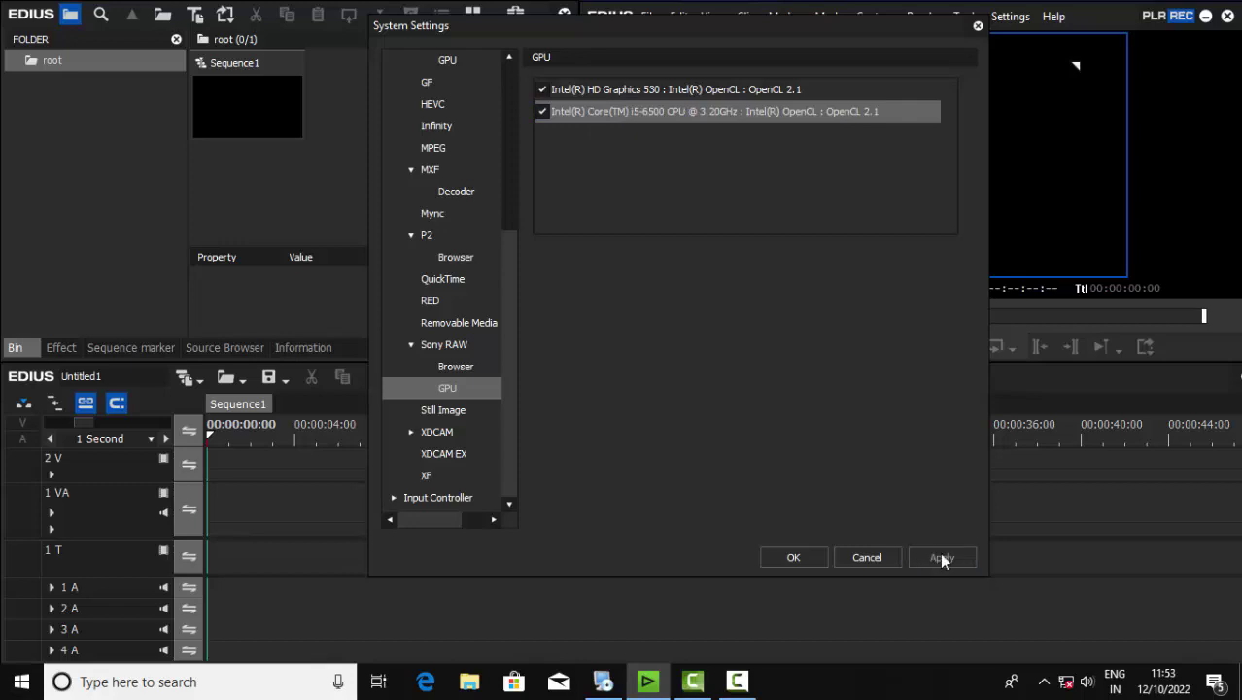
# Examine the XDCAM, XDCAM EX and XF settings and the Fader and Jog Device settings under Input Controller.
pyautogui.click(434, 435)
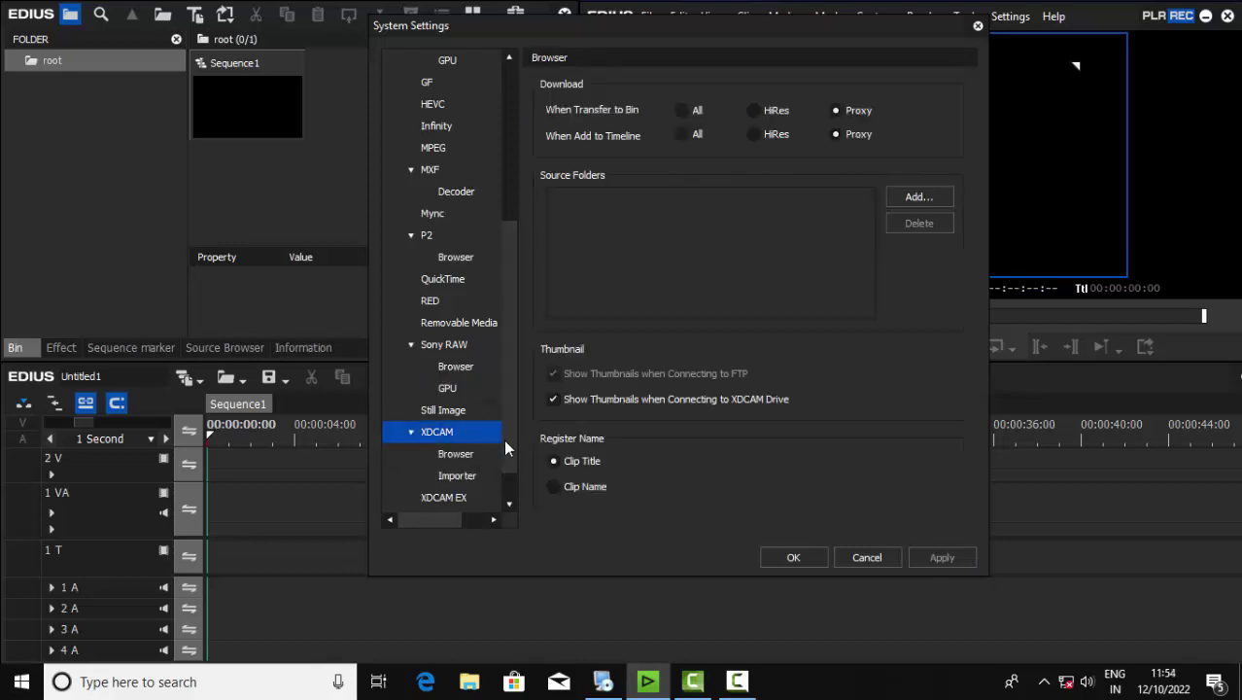
pyautogui.click(508, 476)
pyautogui.click(457, 433)
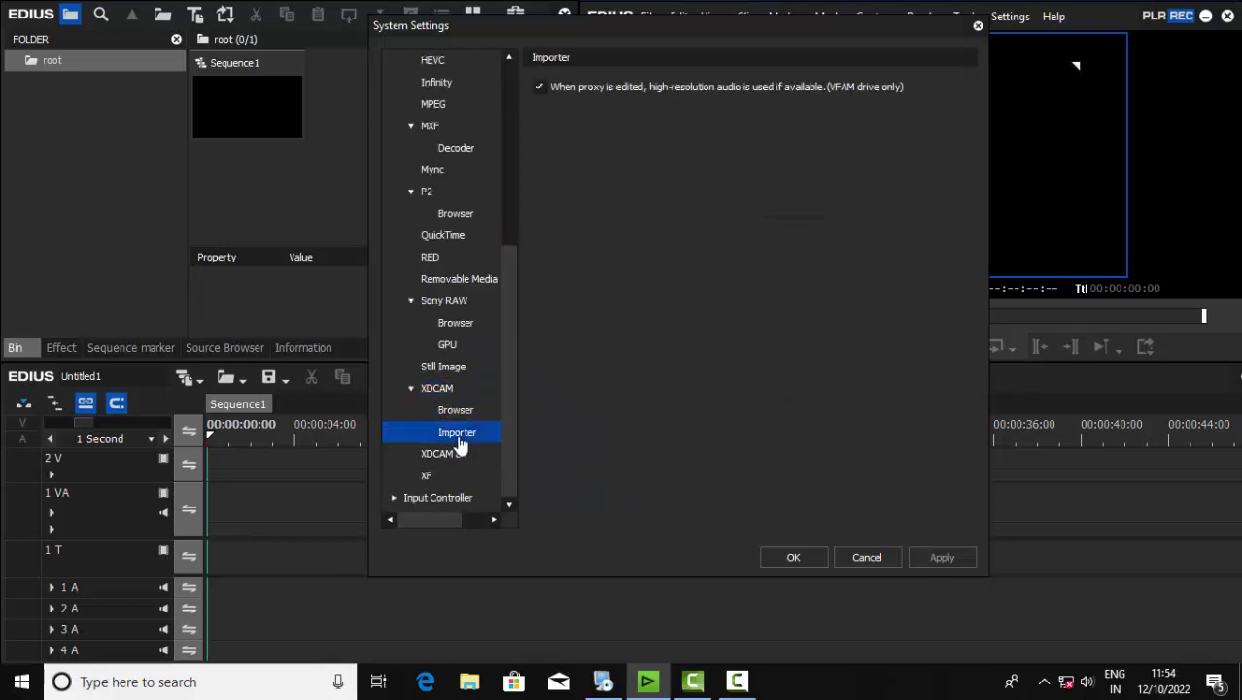
pyautogui.click(457, 455)
pyautogui.click(456, 433)
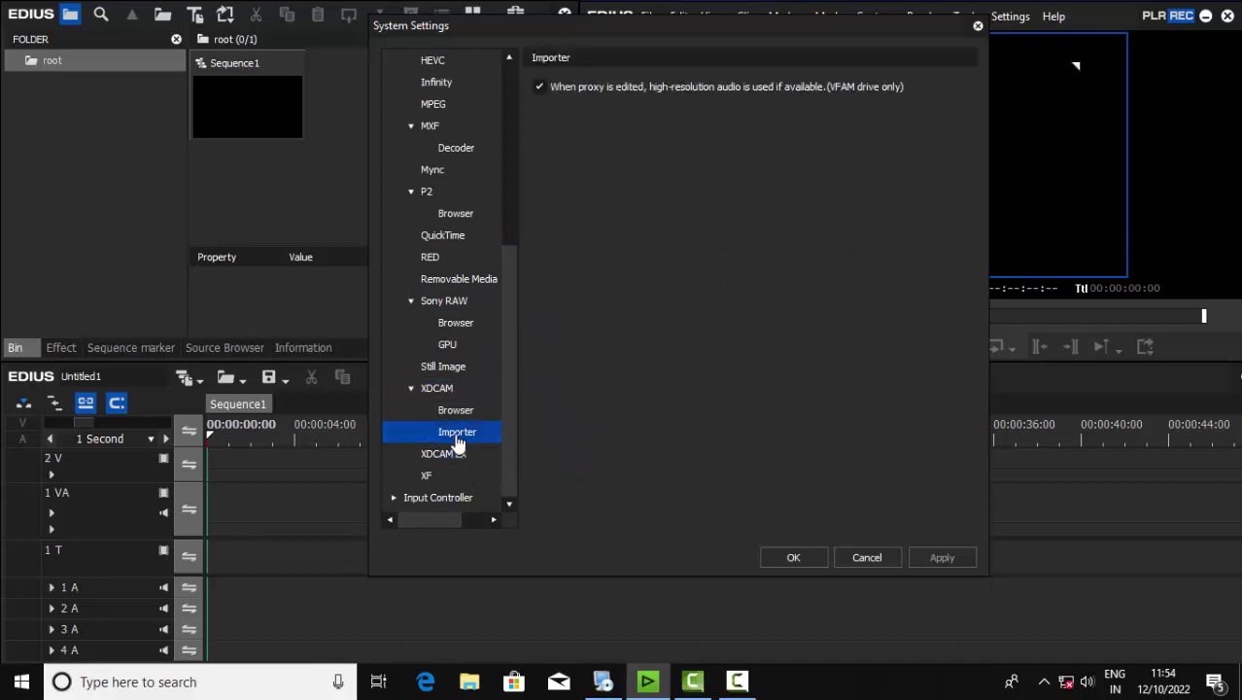
pyautogui.click(445, 455)
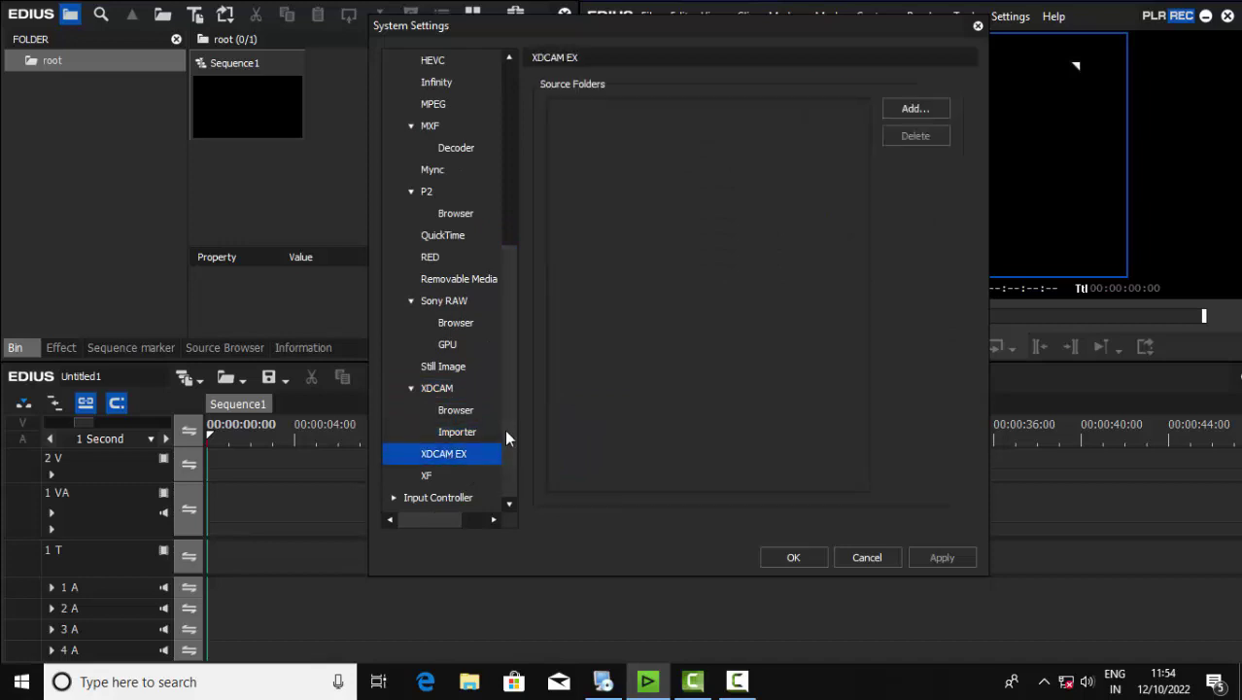
pyautogui.click(426, 476)
pyautogui.click(440, 498)
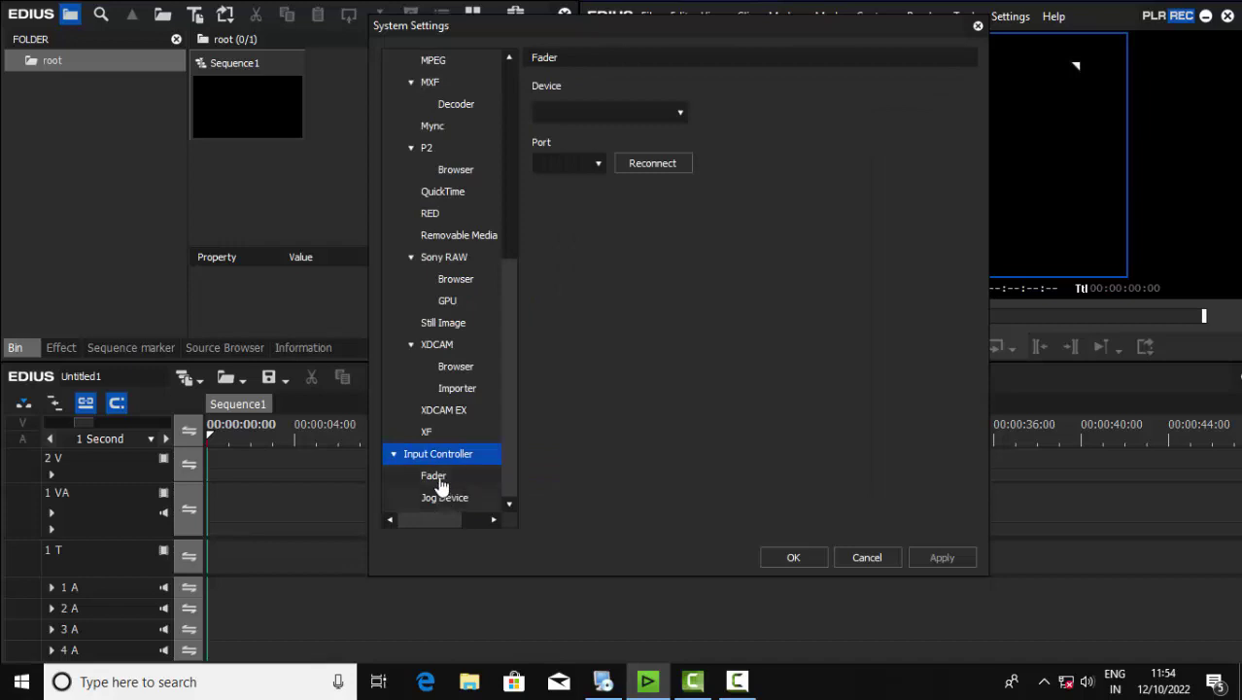
pyautogui.click(444, 499)
# Collapse the Effects and Importer/Exporter categories and accept the System Settings.
pyautogui.moveTo(506, 395); pyautogui.dragTo(517, 171)
pyautogui.click(393, 104)
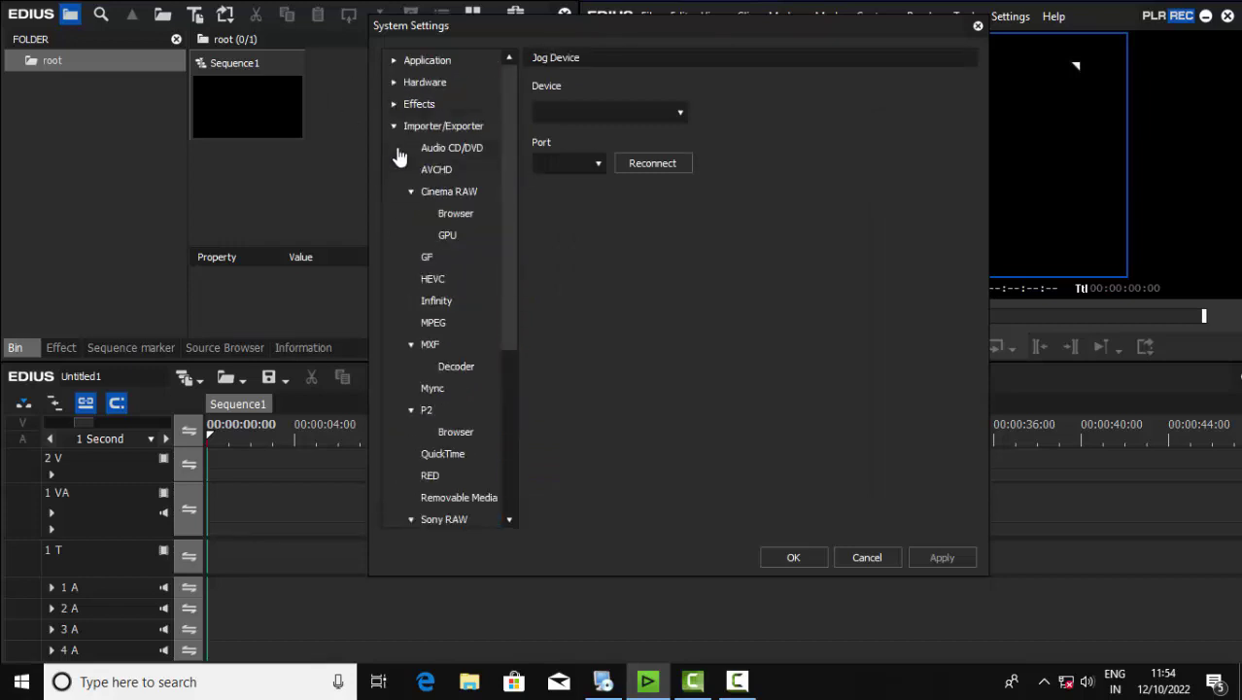
pyautogui.click(393, 125)
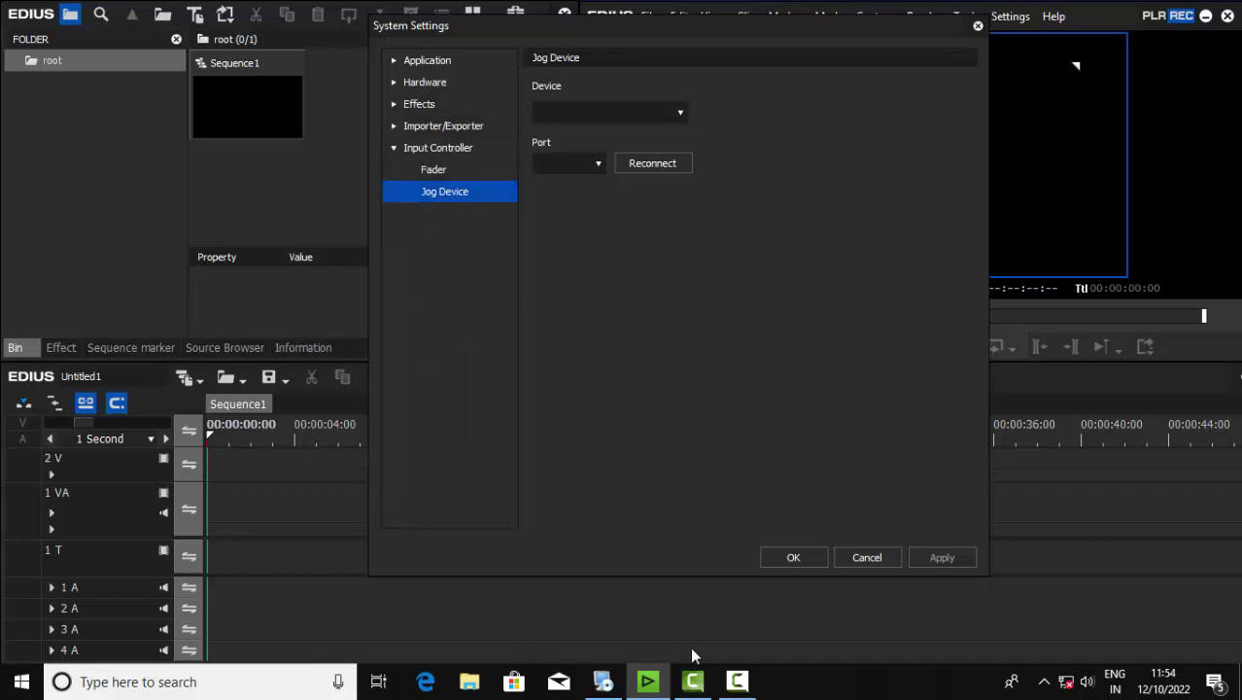
pyautogui.click(788, 558)
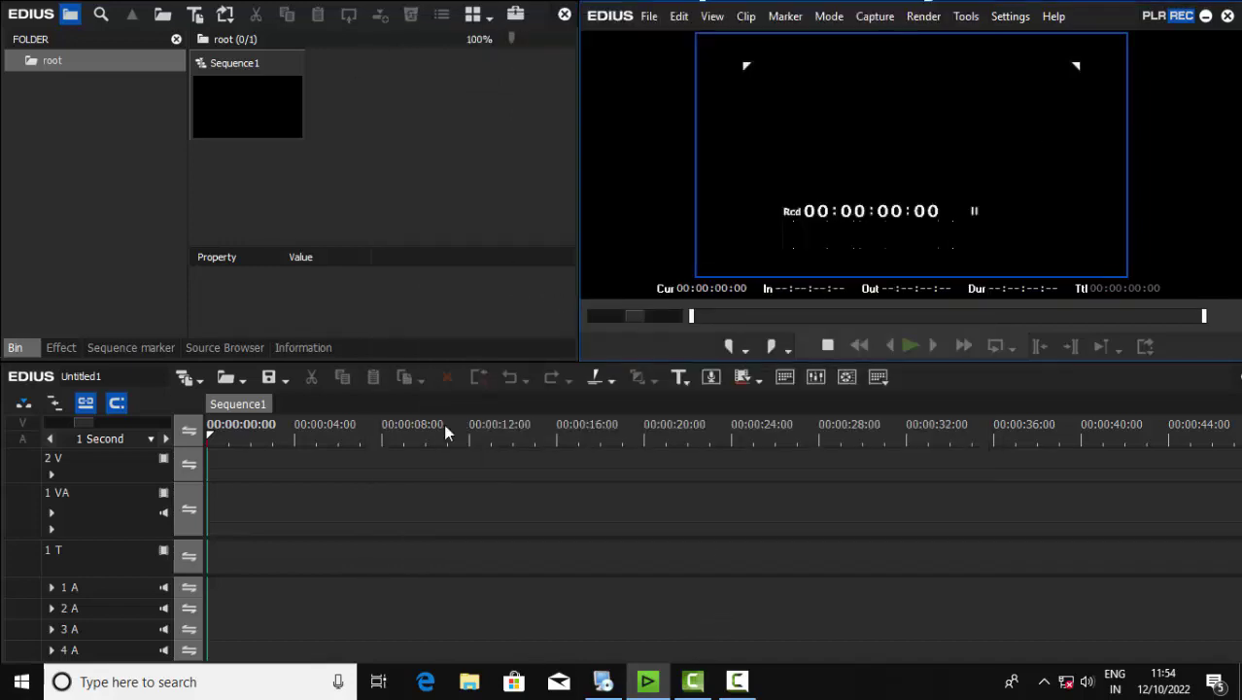
# Open the User Settings and examine the Background Job, Match Frame, Other, Project File and Proxy Mode pages.
pyautogui.click(1011, 18)
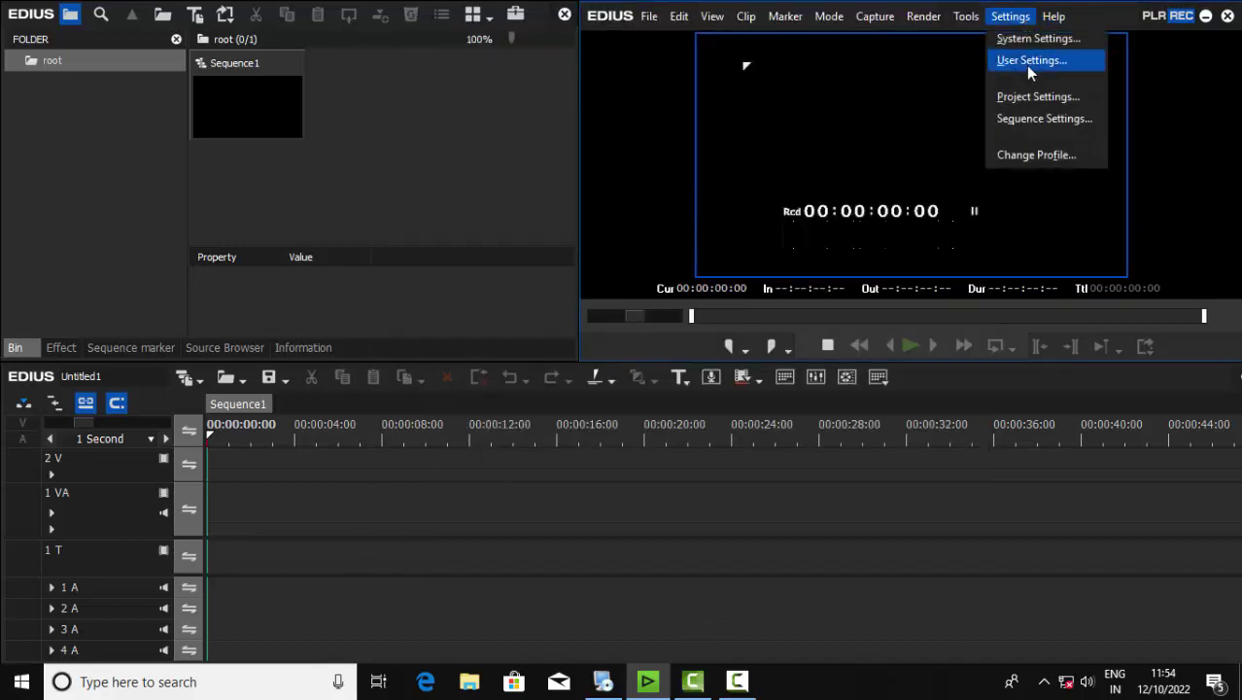
pyautogui.click(1014, 66)
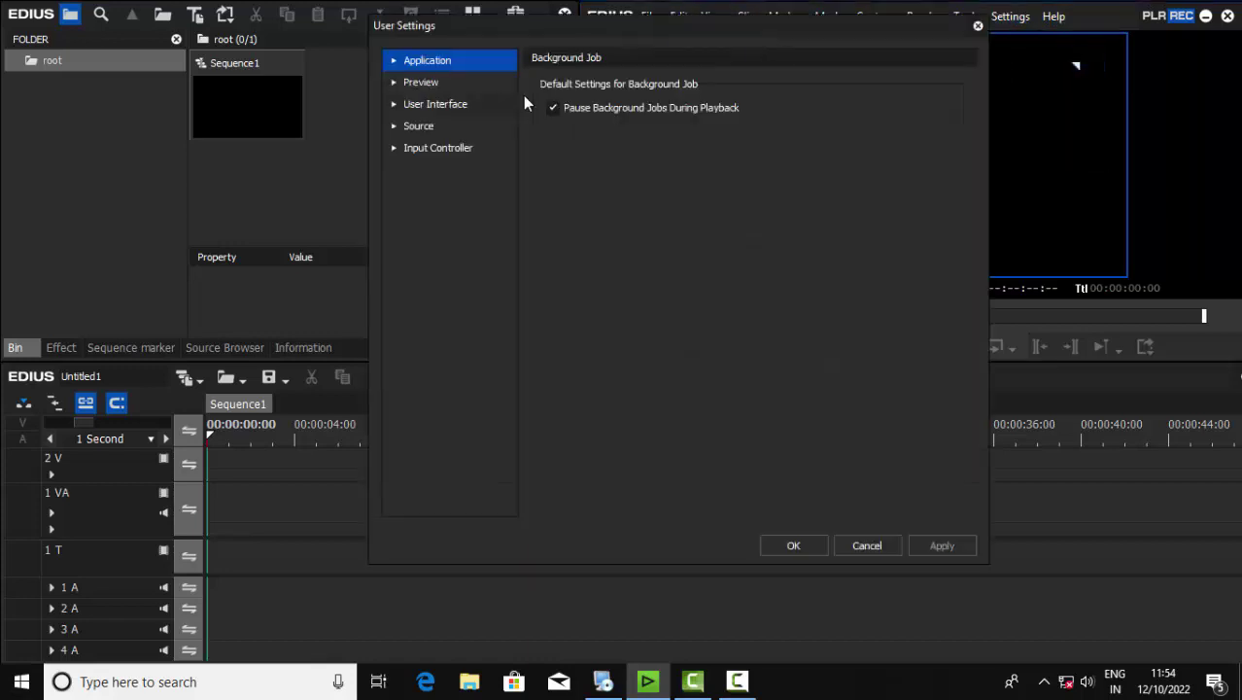
pyautogui.click(409, 64)
pyautogui.click(404, 63)
pyautogui.click(408, 66)
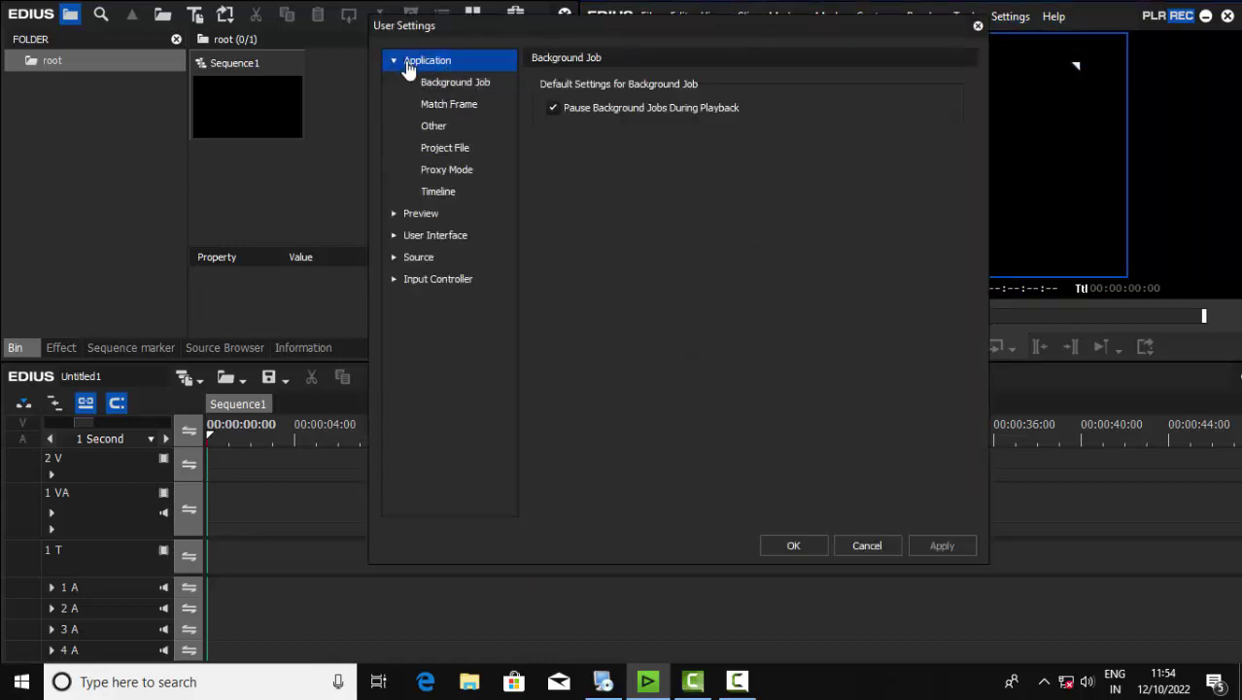
pyautogui.click(436, 85)
pyautogui.click(461, 105)
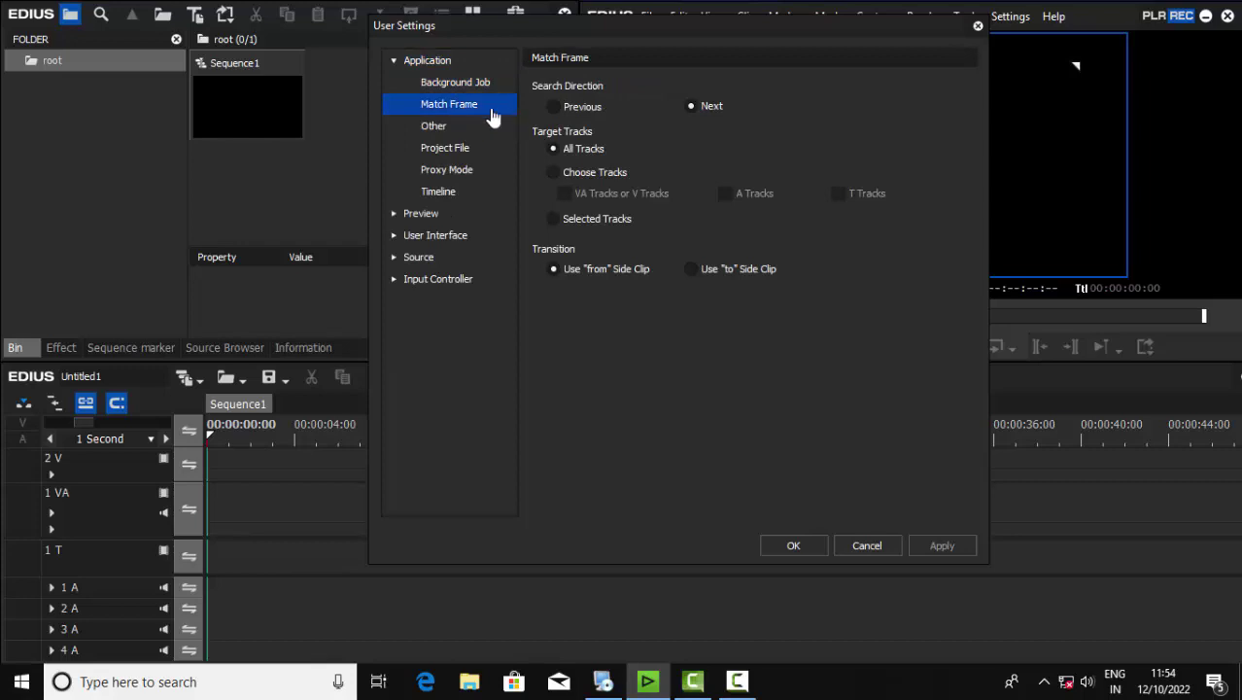
pyautogui.click(434, 129)
pyautogui.click(465, 150)
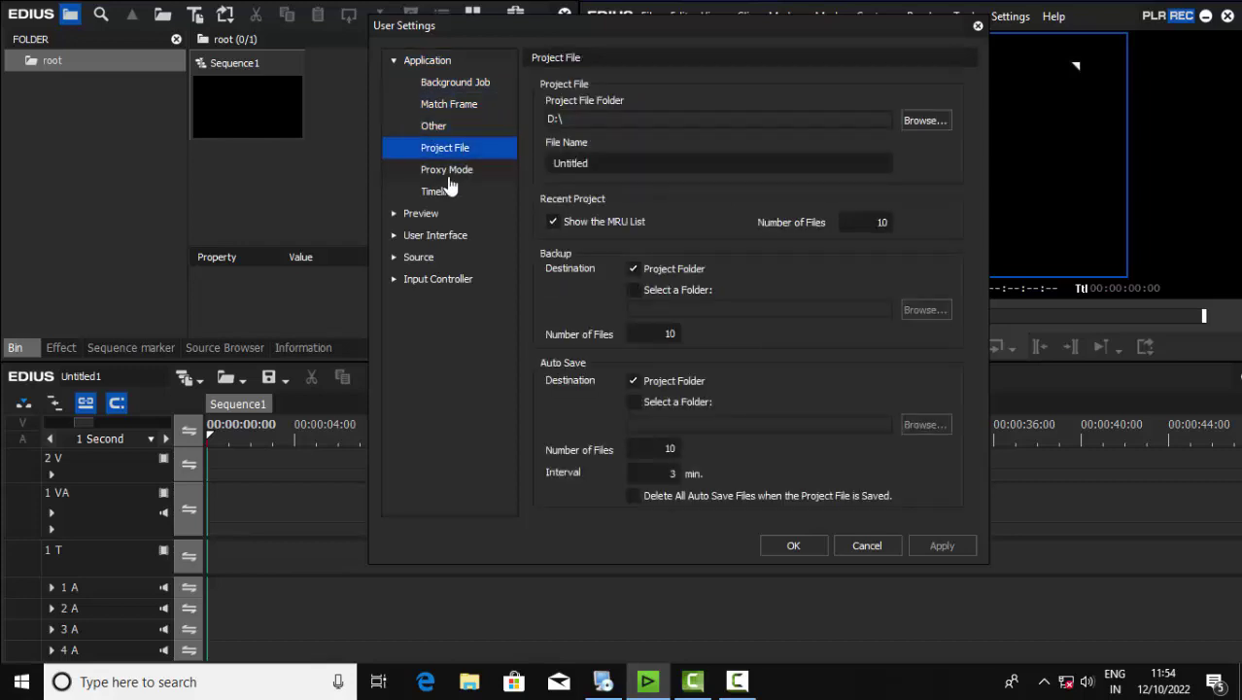
pyautogui.click(453, 171)
# Turn off Extend Clips when Applying Transition/Cross Fade in the Timeline user settings and apply the change.
pyautogui.click(443, 194)
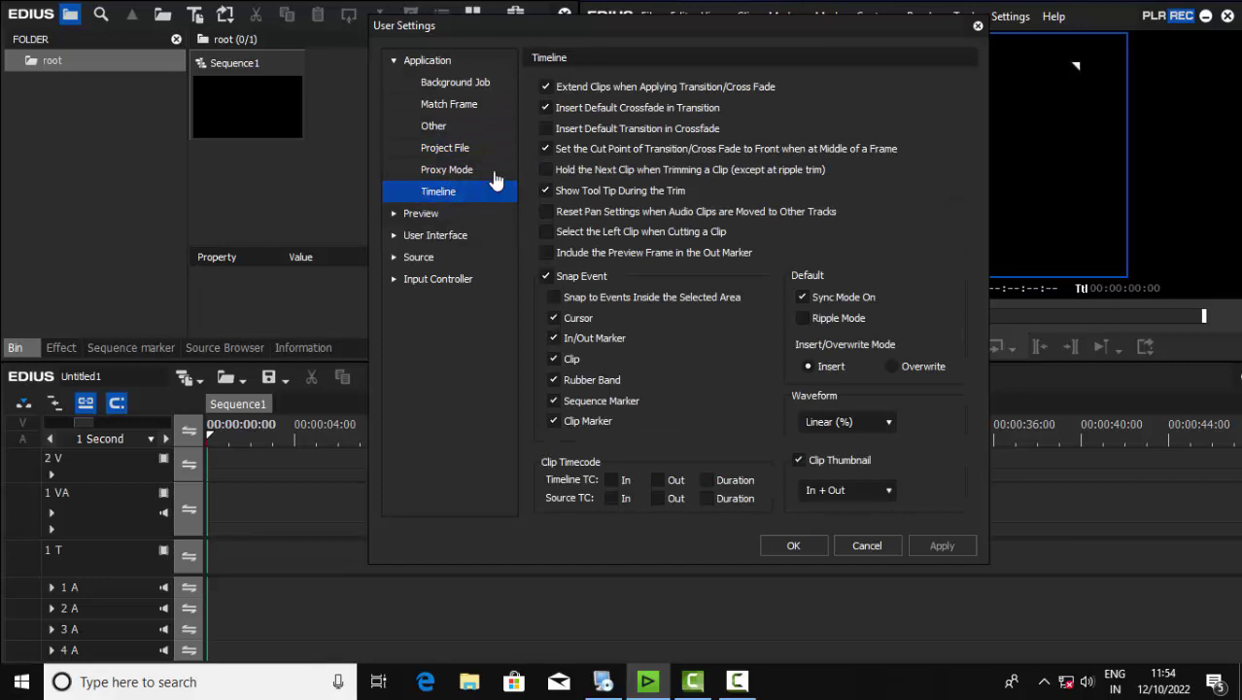
pyautogui.click(547, 86)
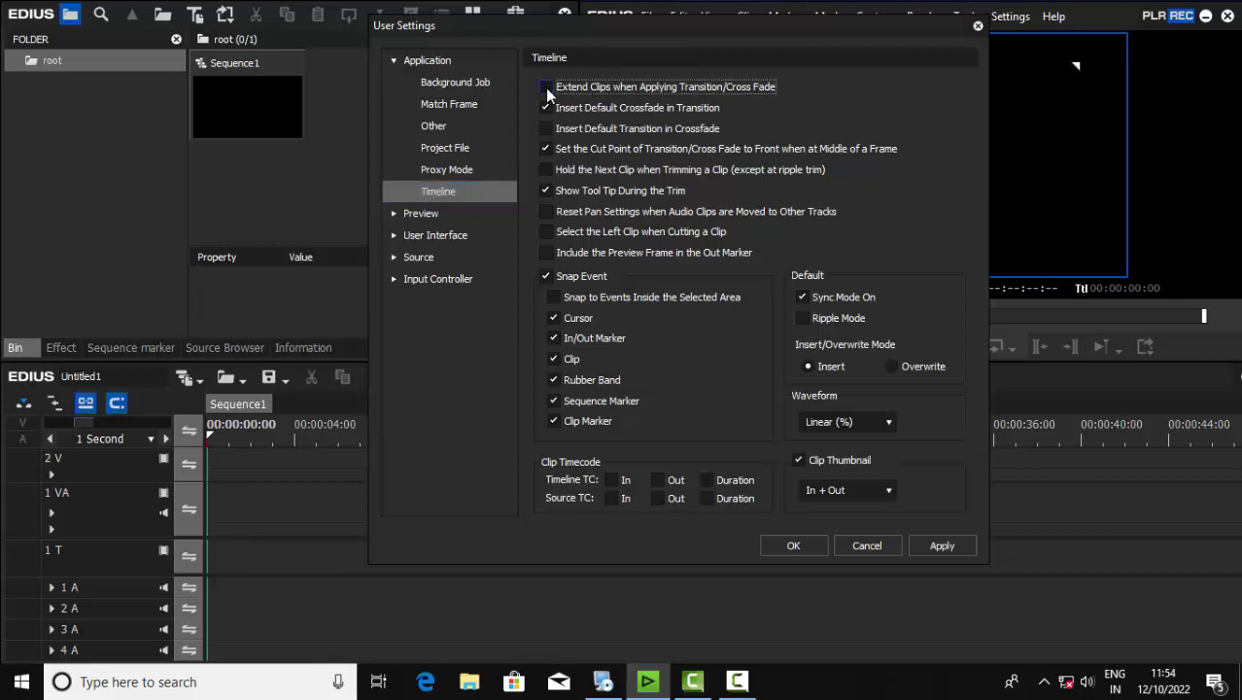
pyautogui.click(940, 547)
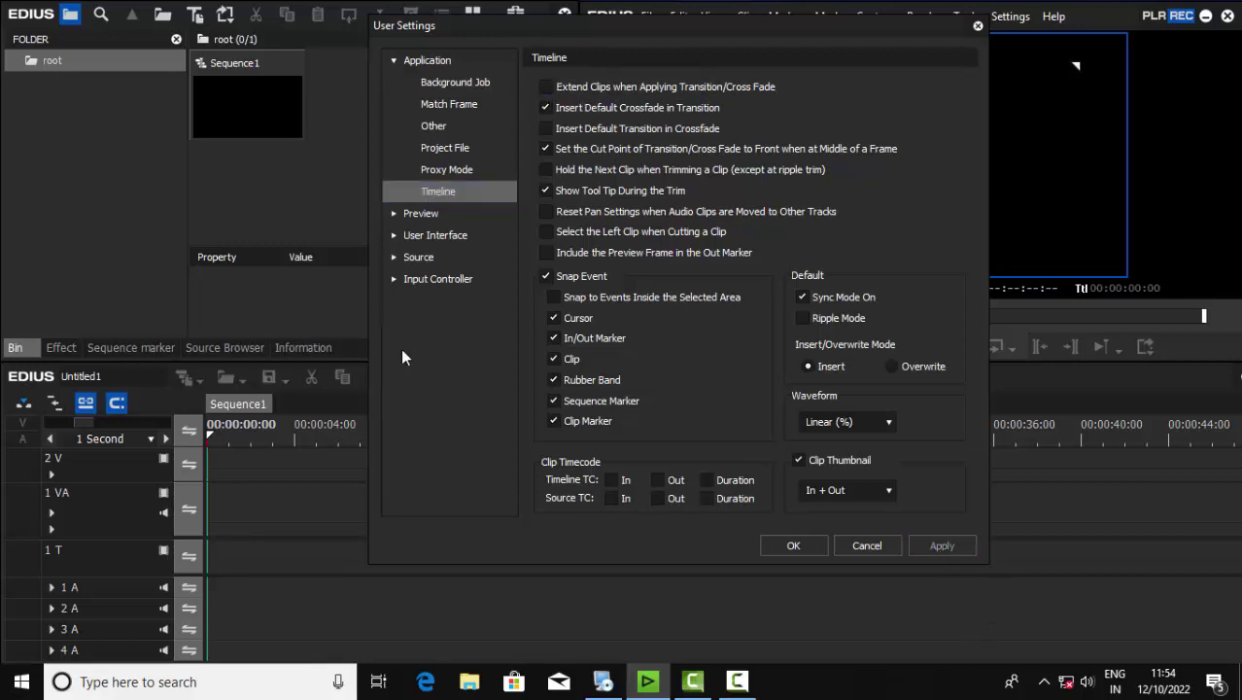
# Turn off the level meter and the export sequence timecode in the On Screen Display settings under Preview.
pyautogui.click(423, 218)
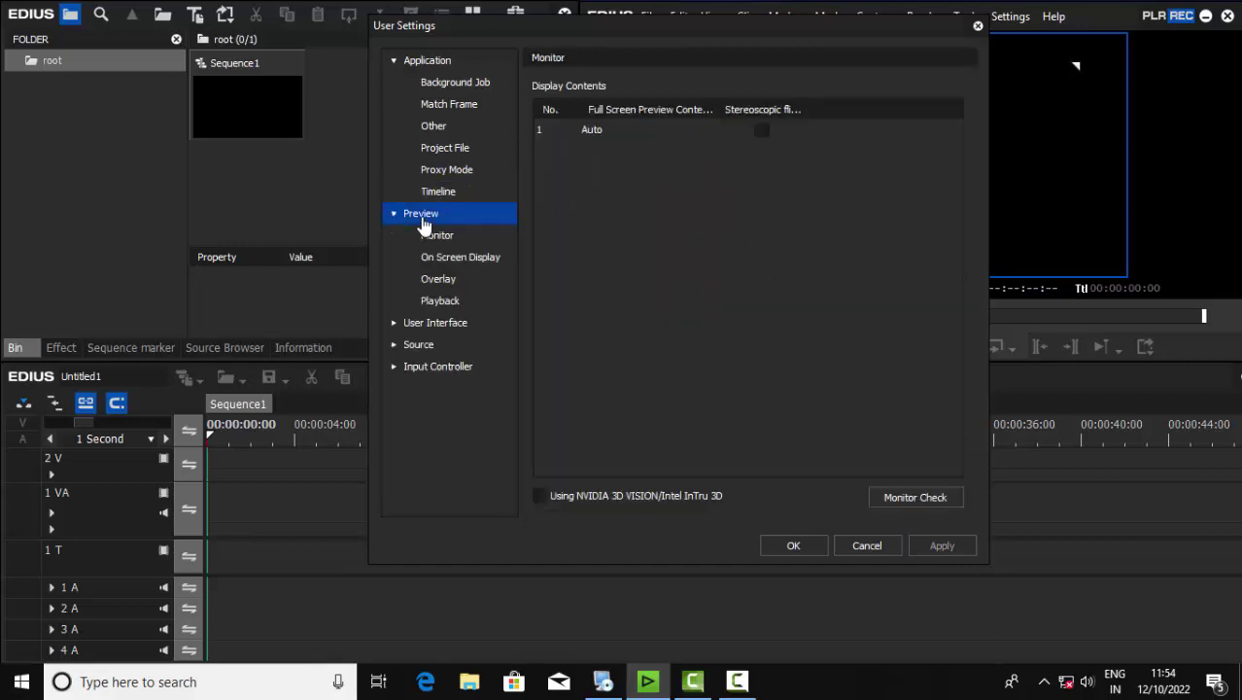
pyautogui.click(450, 257)
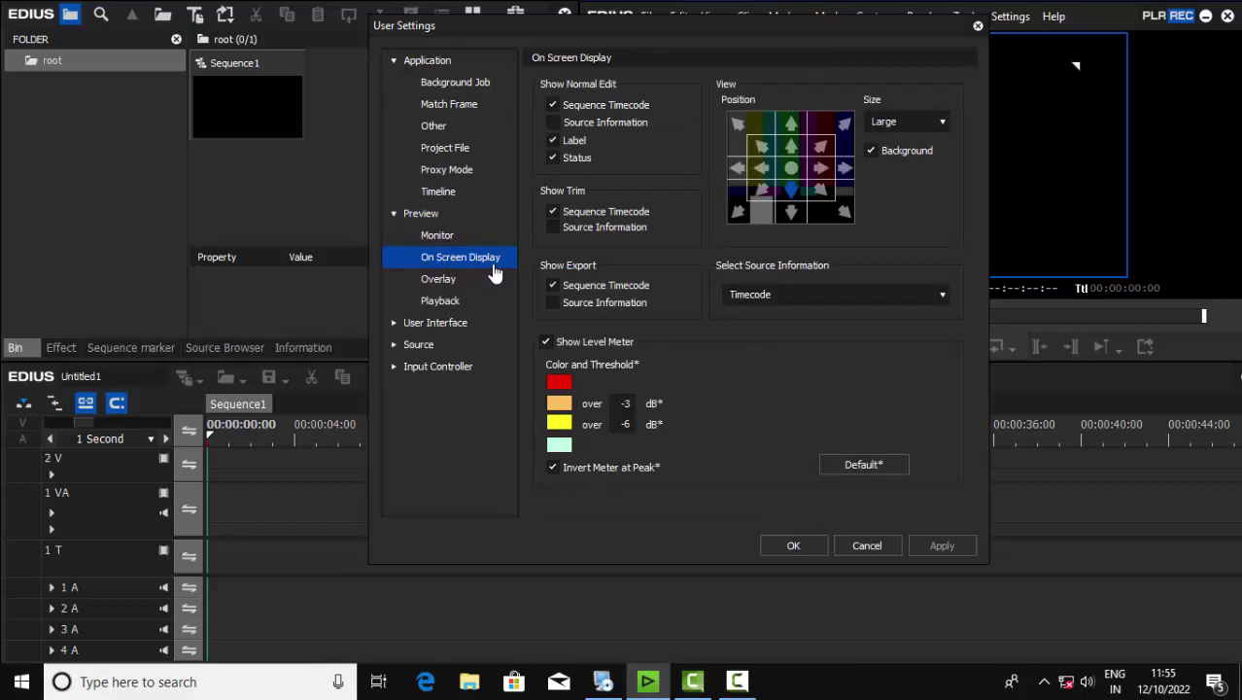
pyautogui.moveTo(739, 25); pyautogui.dragTo(407, 15)
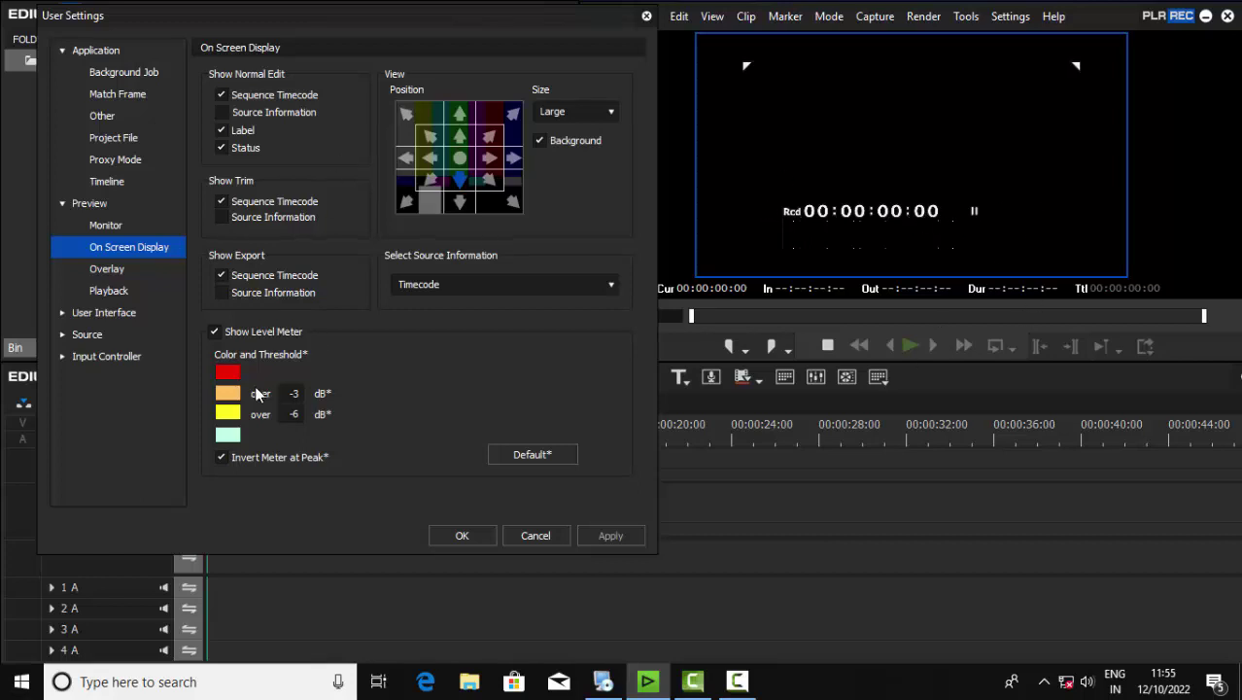
pyautogui.click(218, 332)
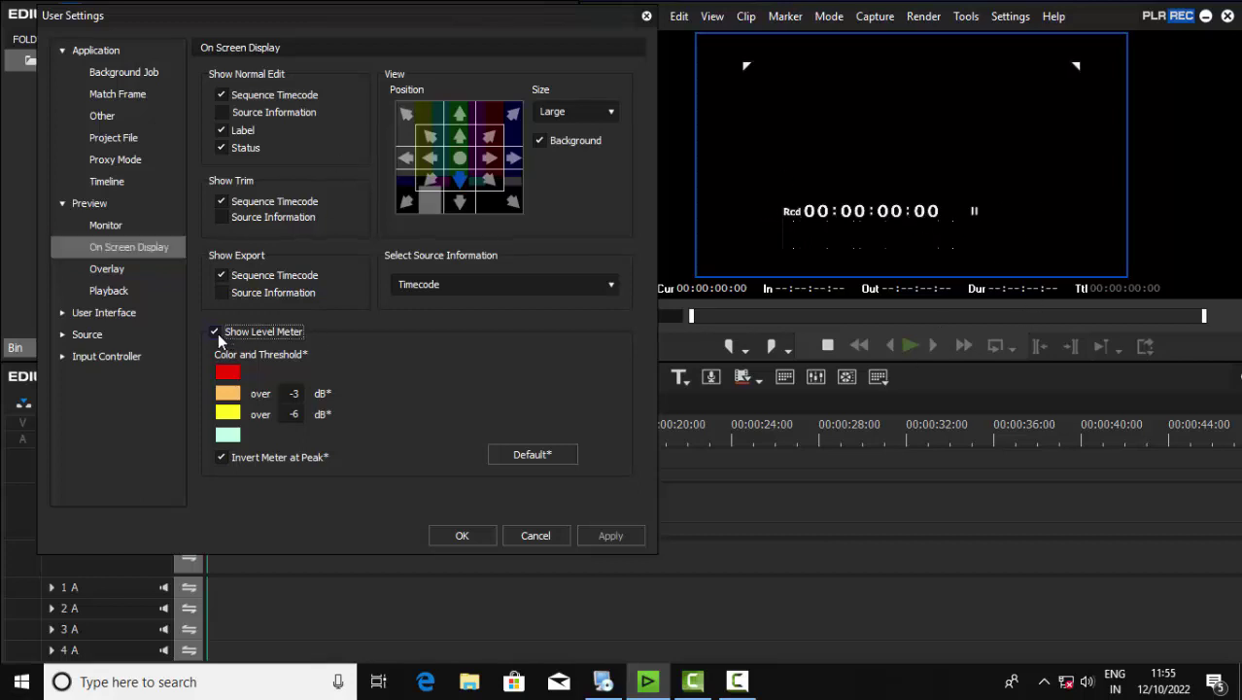
pyautogui.click(224, 277)
pyautogui.click(222, 204)
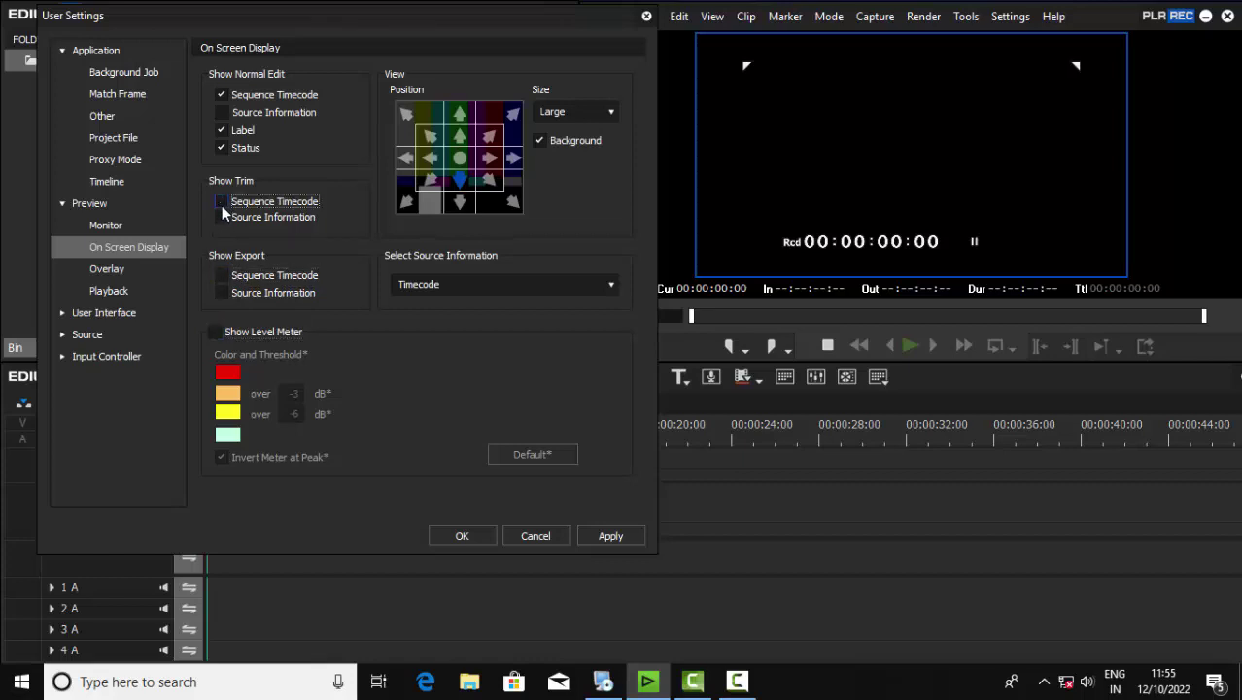
pyautogui.click(222, 202)
# Turn off Status, Label and Sequence Timecode under Show Normal Edit in the On Screen Display settings.
pyautogui.click(221, 148)
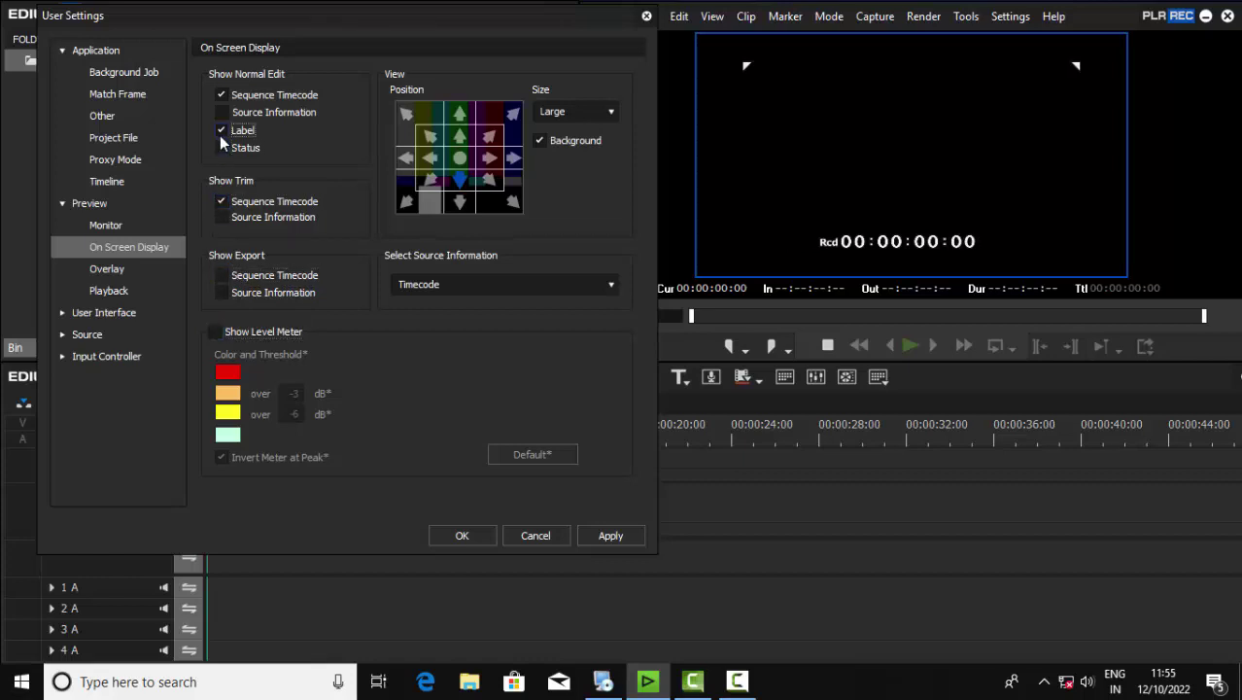
pyautogui.click(221, 130)
pyautogui.click(221, 92)
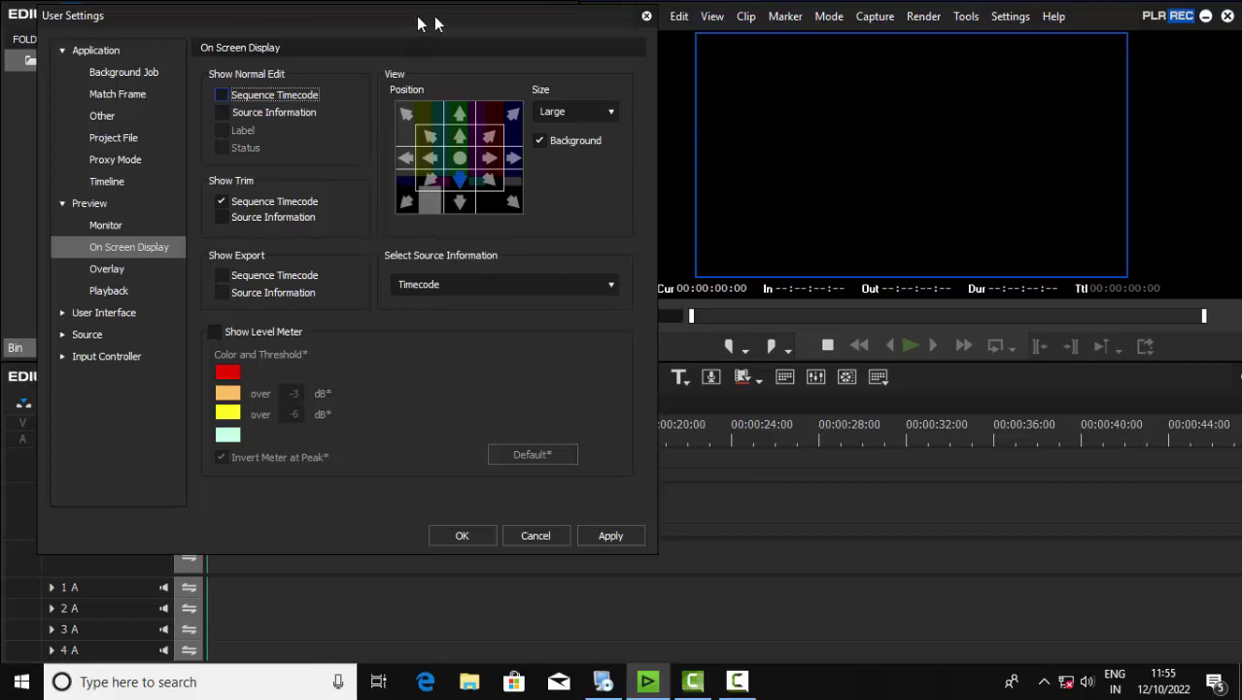
pyautogui.moveTo(421, 18); pyautogui.dragTo(673, 43)
pyautogui.click(472, 227)
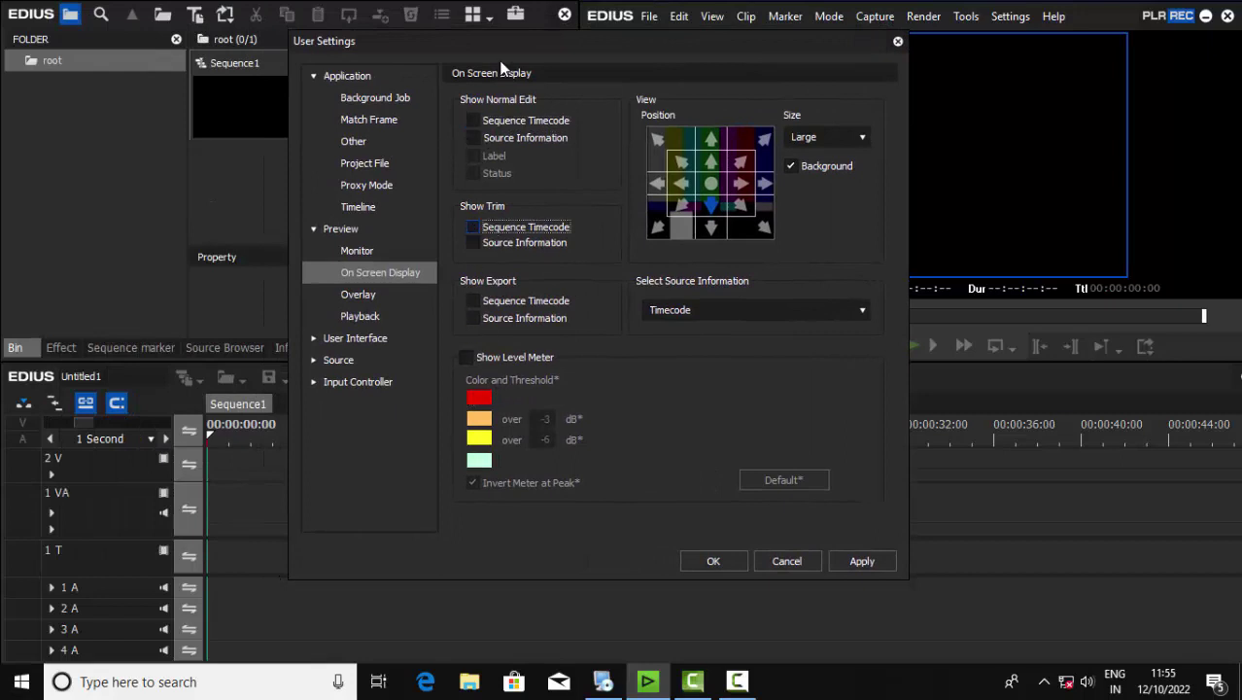
pyautogui.click(473, 233)
pyautogui.moveTo(652, 41); pyautogui.dragTo(555, 48)
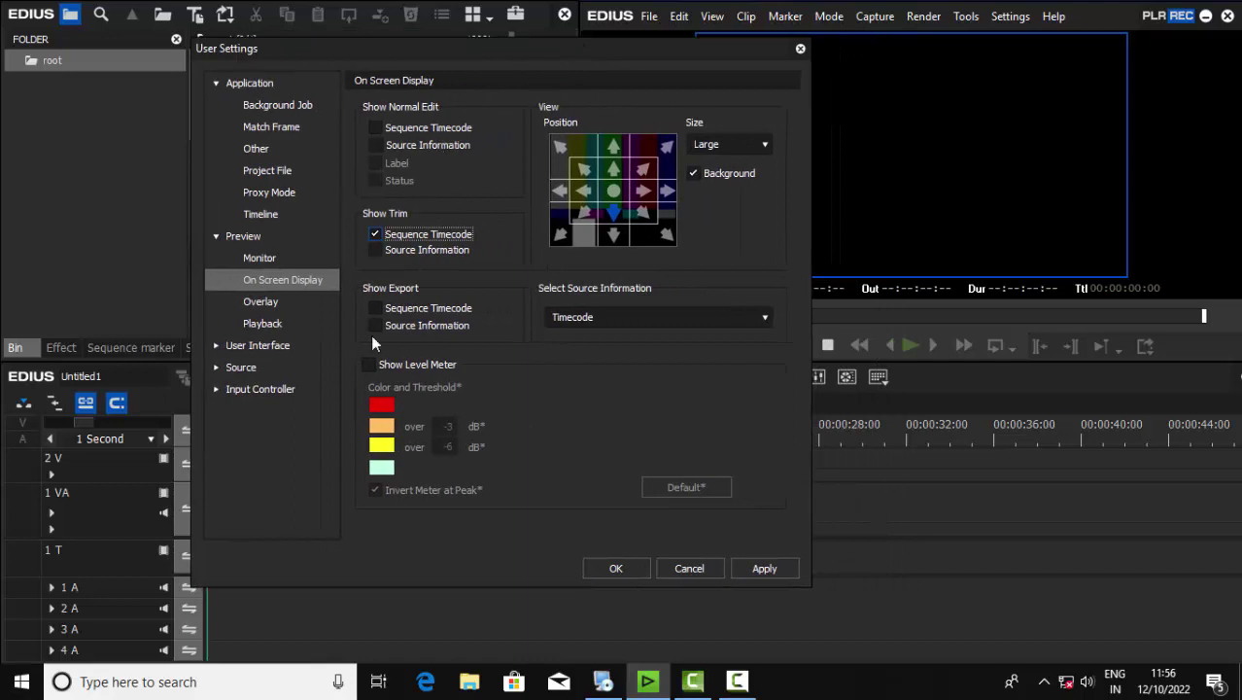
pyautogui.moveTo(643, 60); pyautogui.dragTo(874, 51)
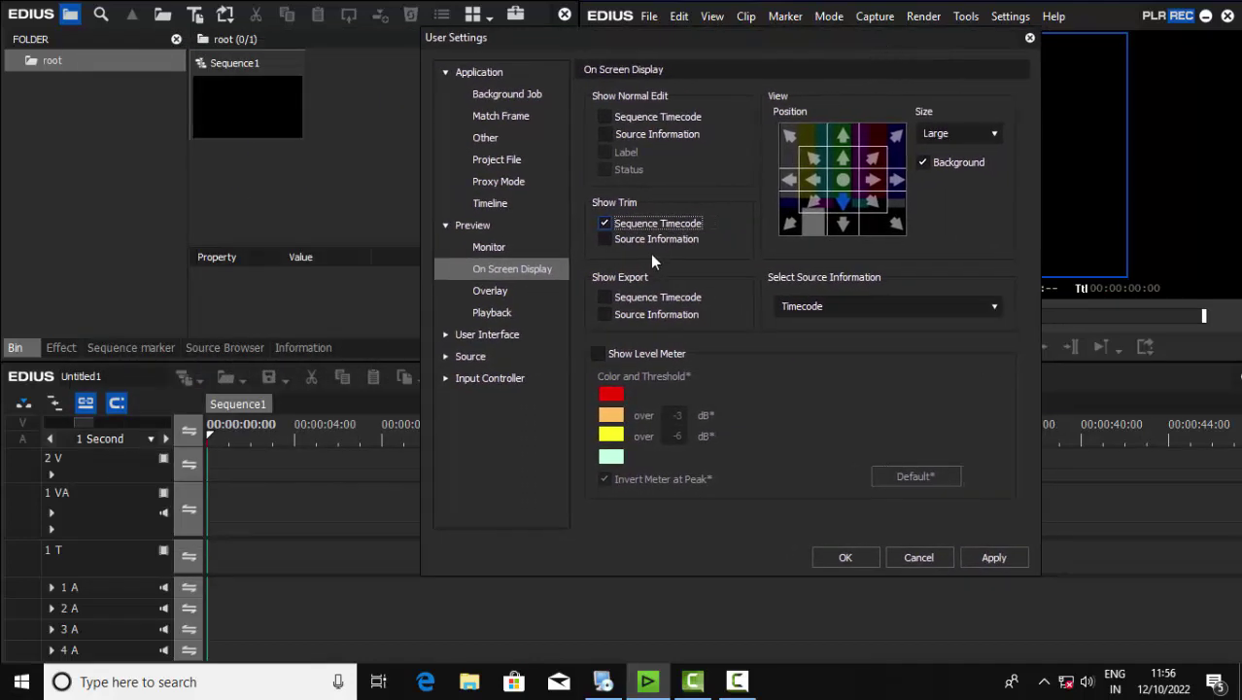
# Examine the Playback settings and the Bin, Button, Keyboard Shortcut and Window Color pages under User Interface.
pyautogui.click(494, 312)
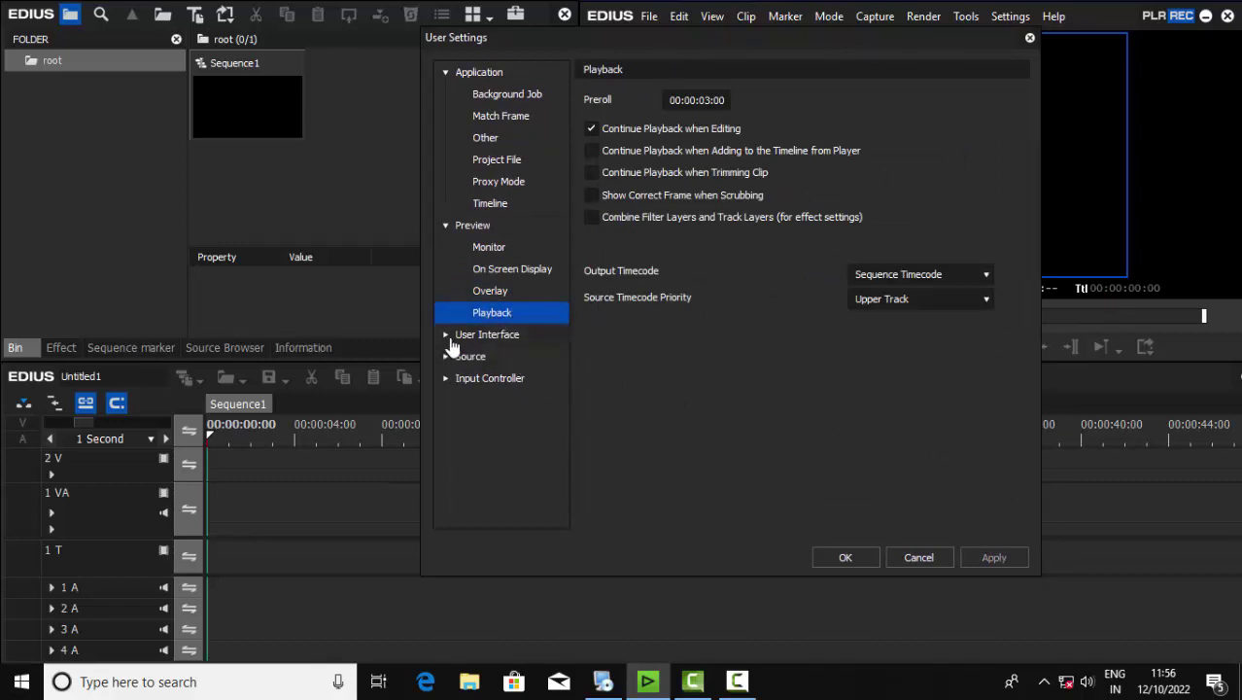
pyautogui.click(446, 335)
pyautogui.click(486, 360)
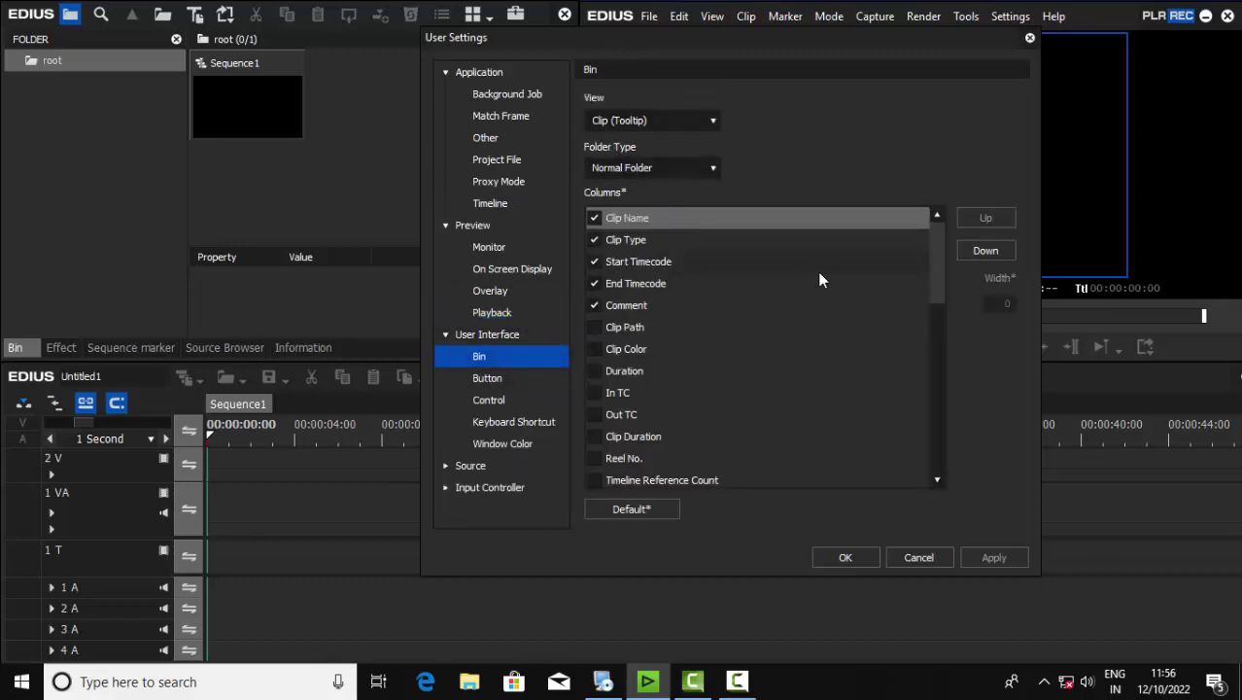
pyautogui.moveTo(938, 292); pyautogui.dragTo(929, 325)
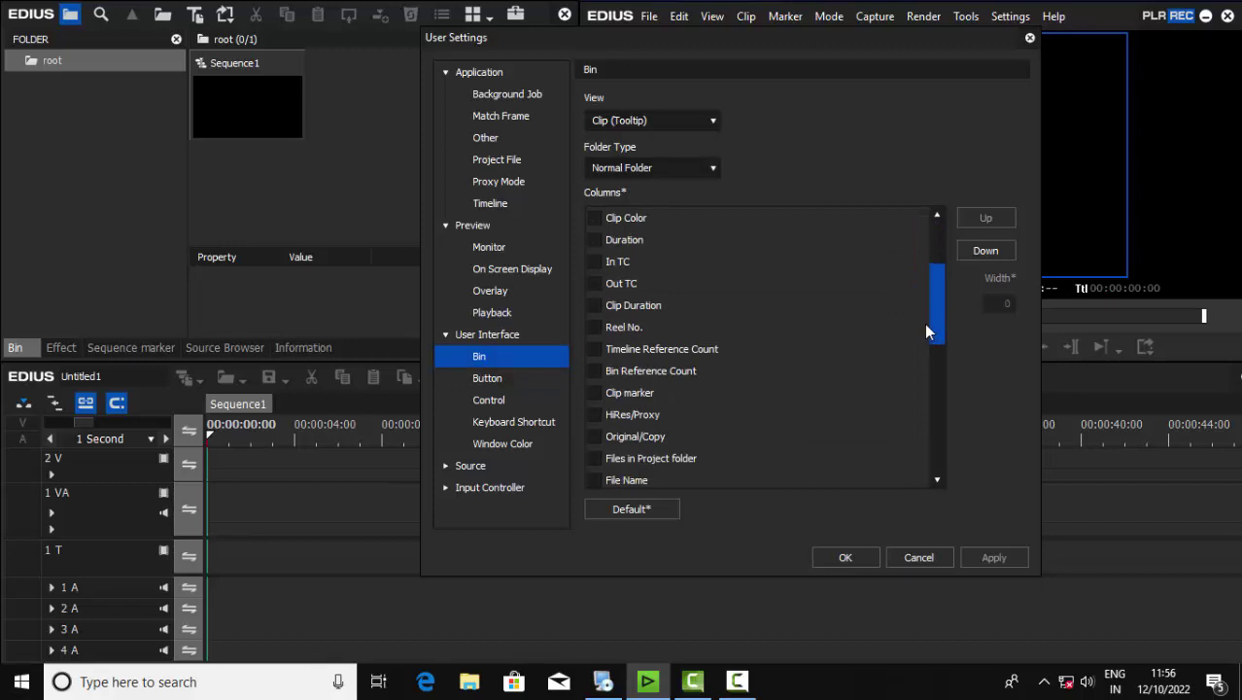
pyautogui.click(482, 379)
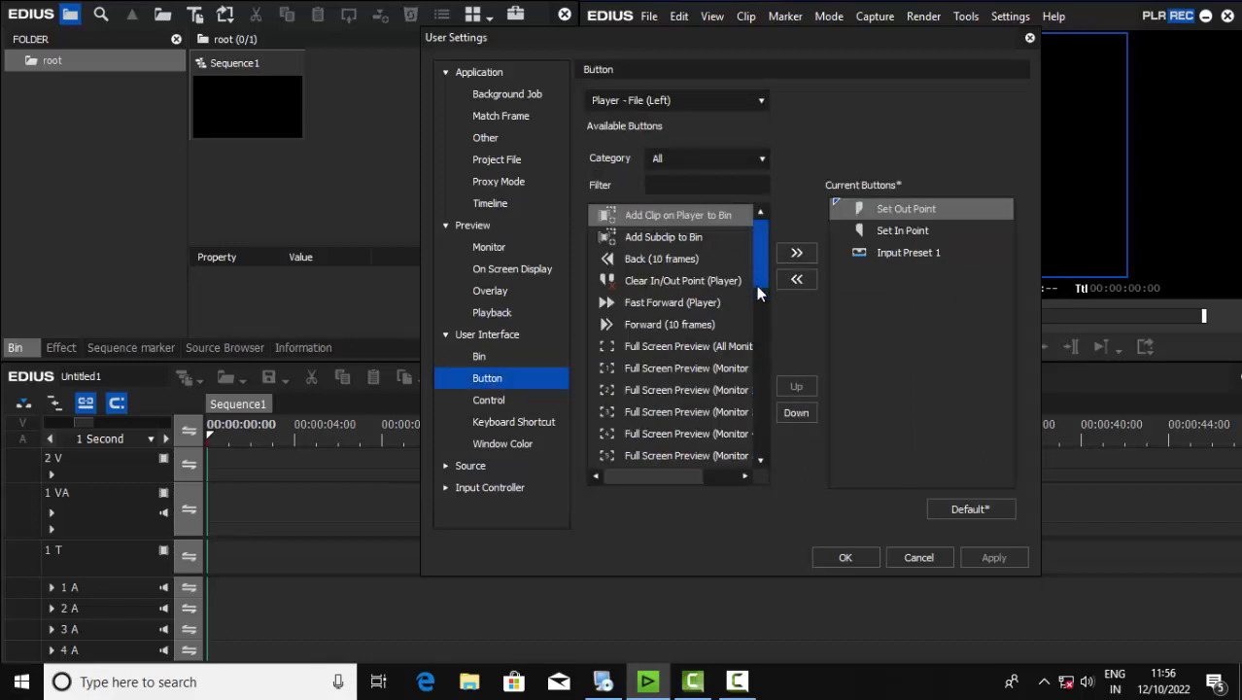
pyautogui.moveTo(756, 286); pyautogui.dragTo(756, 327)
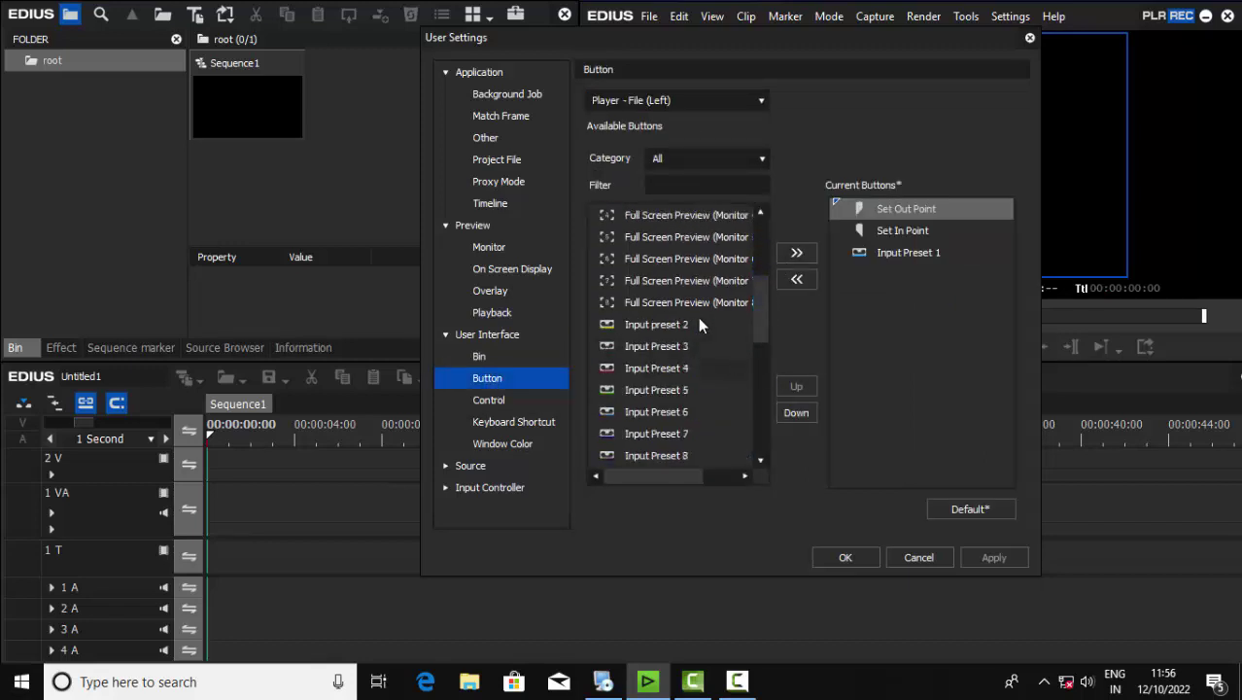
pyautogui.click(515, 423)
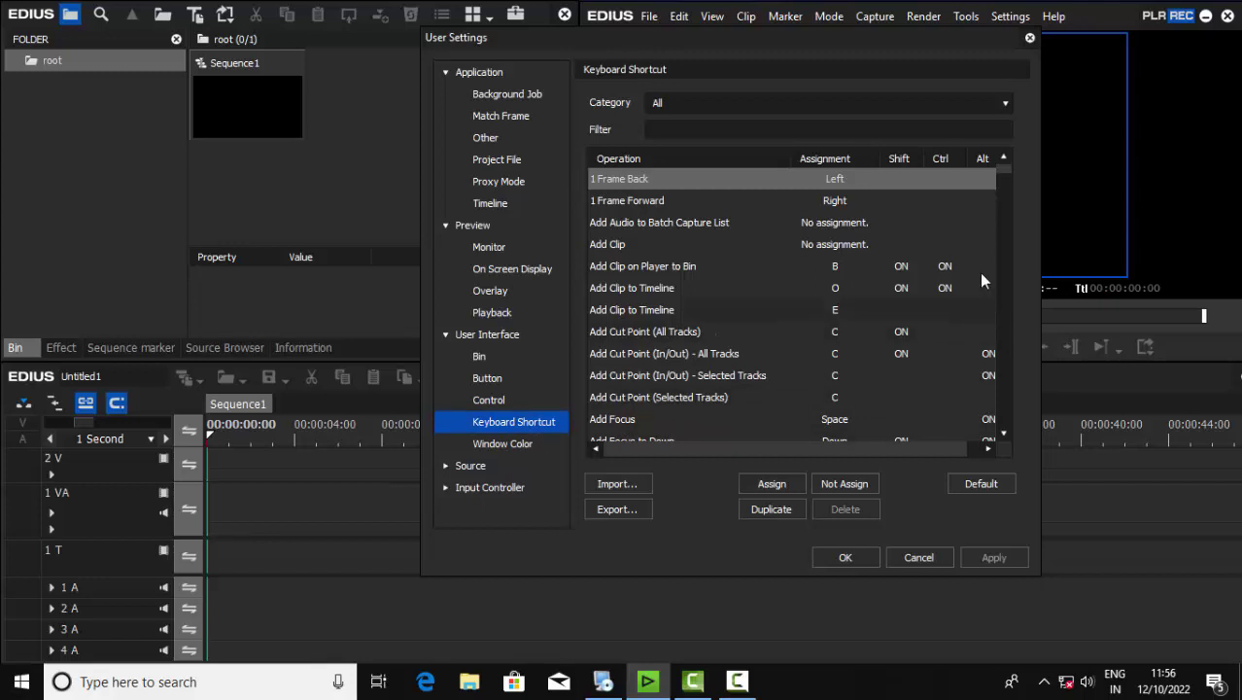
pyautogui.scroll(-10, 978, 273)
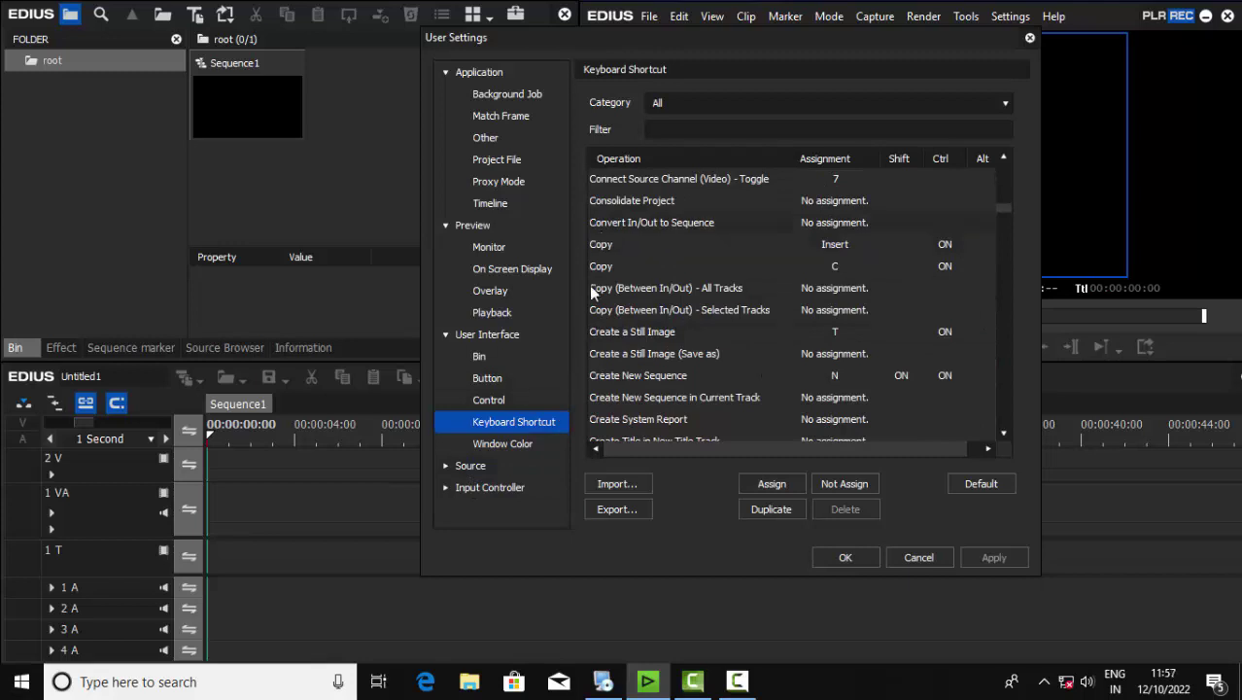
pyautogui.click(504, 447)
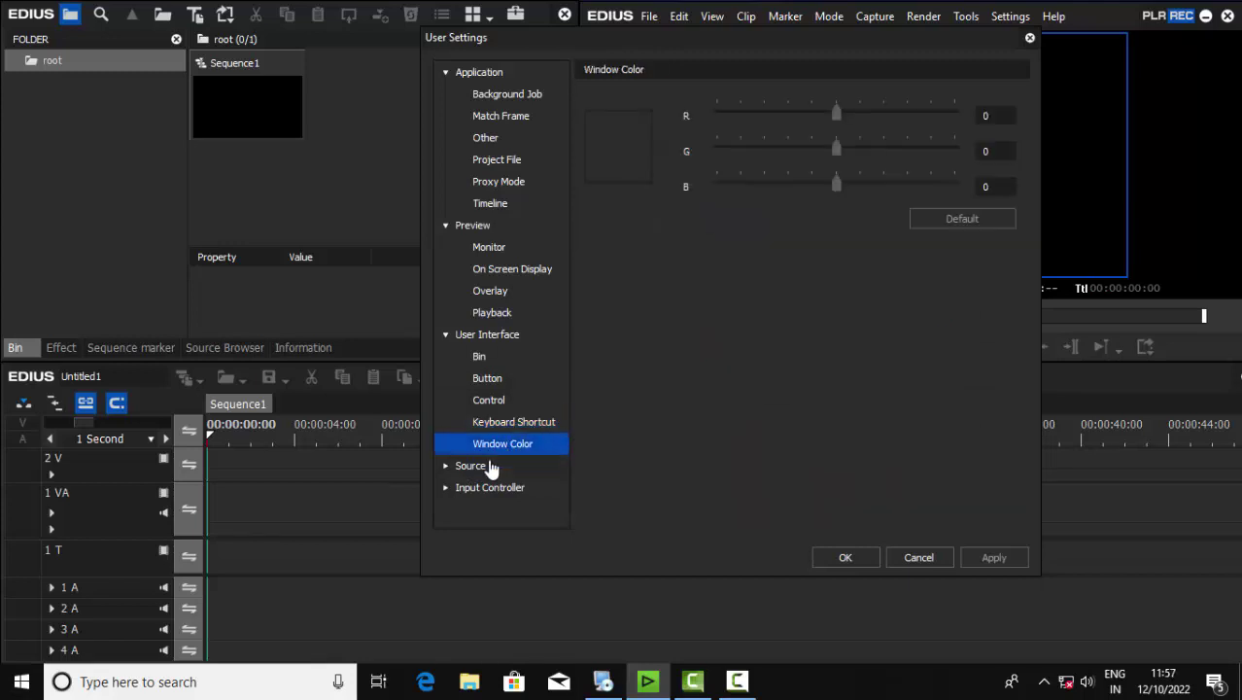
# View the Input Controller settings, dismiss the Behringer BCF2000 preset selection and accept the User Settings.
pyautogui.click(491, 468)
pyautogui.click(479, 487)
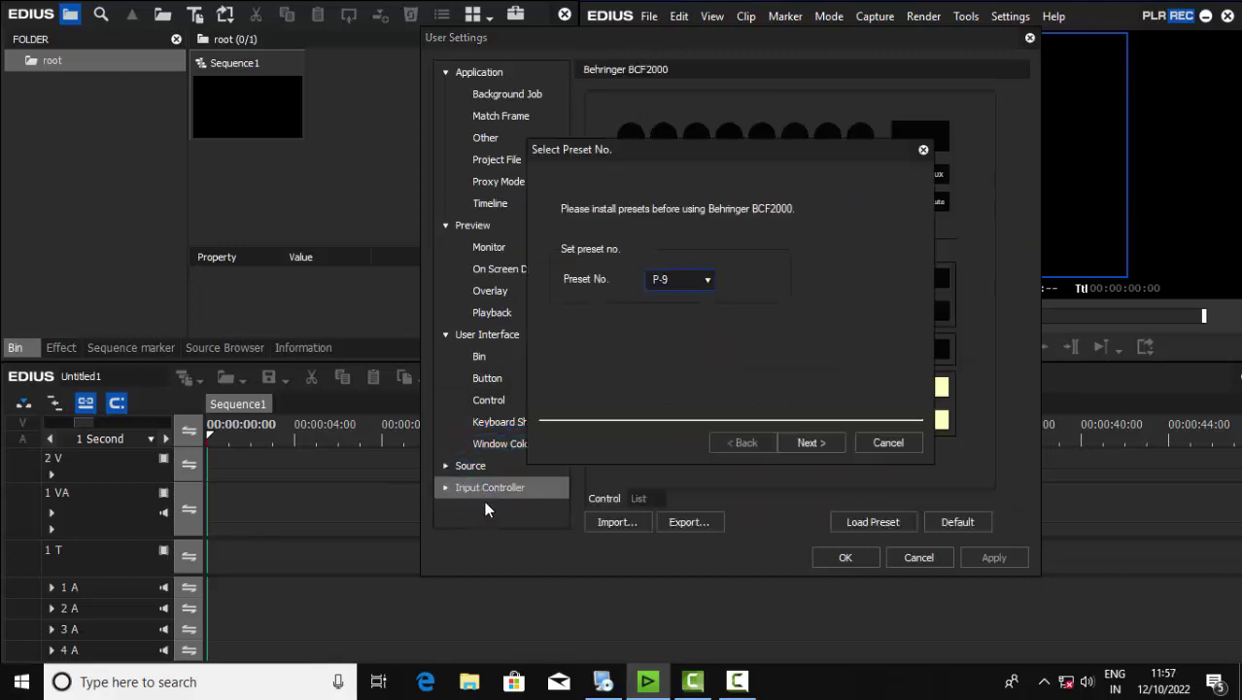
pyautogui.click(880, 444)
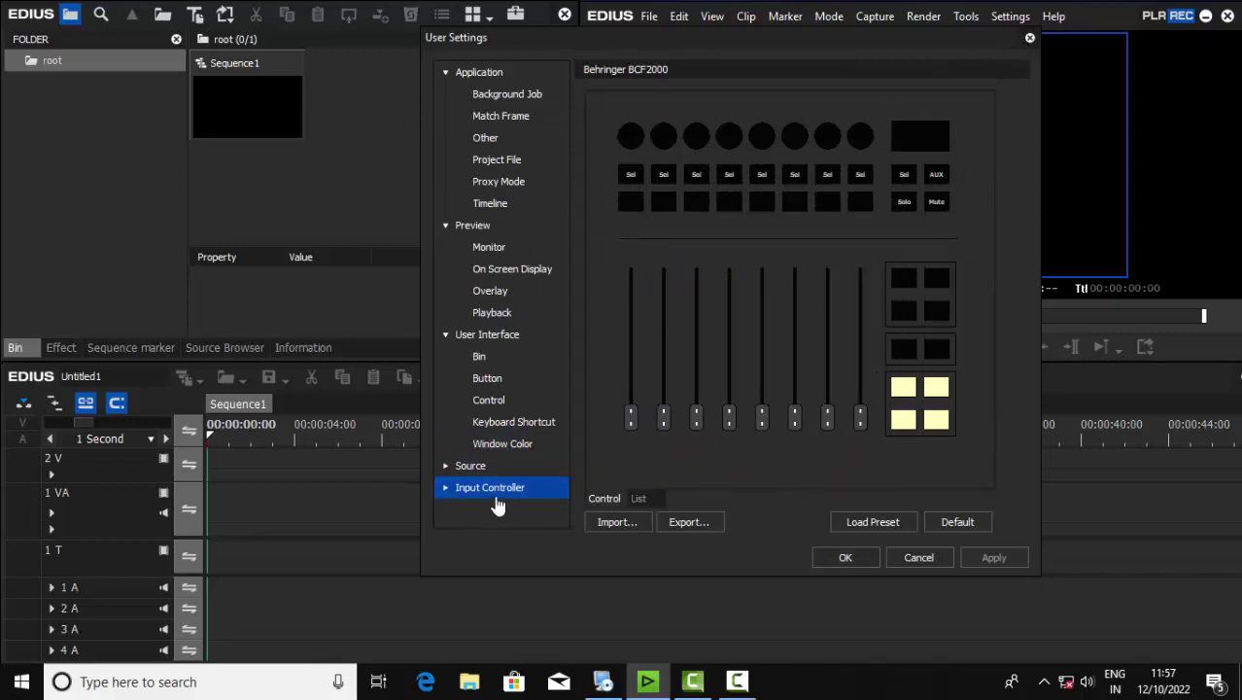
pyautogui.click(862, 560)
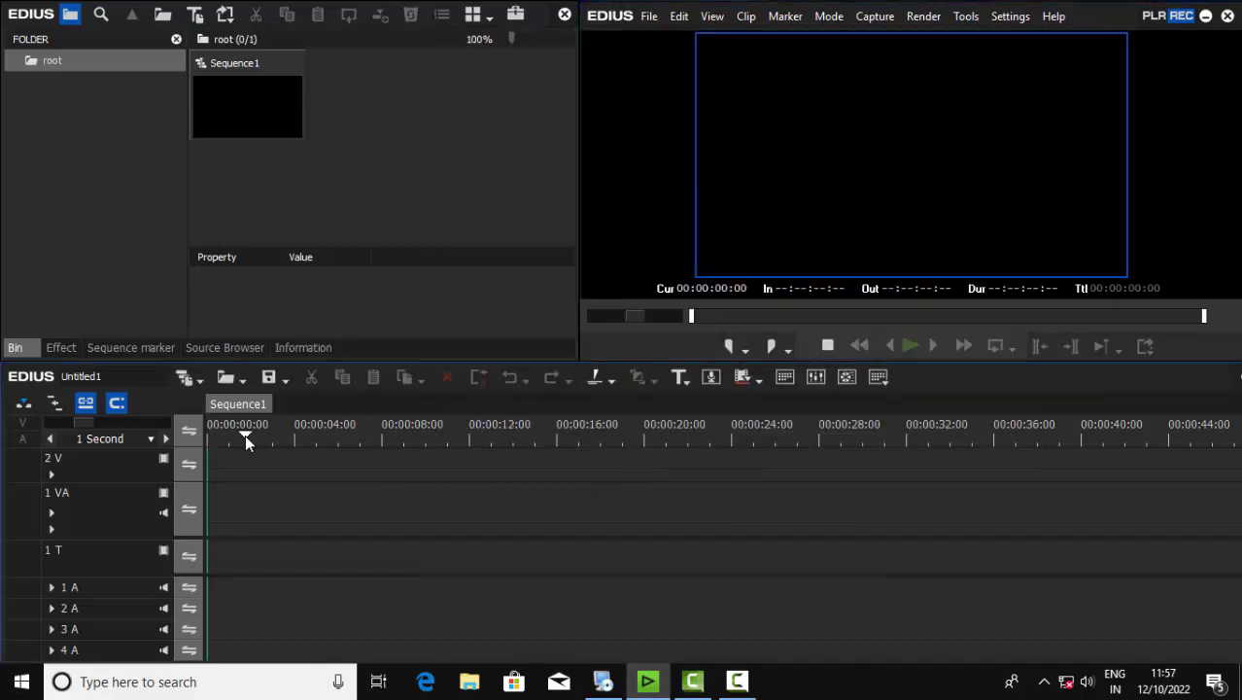
pyautogui.moveTo(245, 441); pyautogui.dragTo(75, 453)
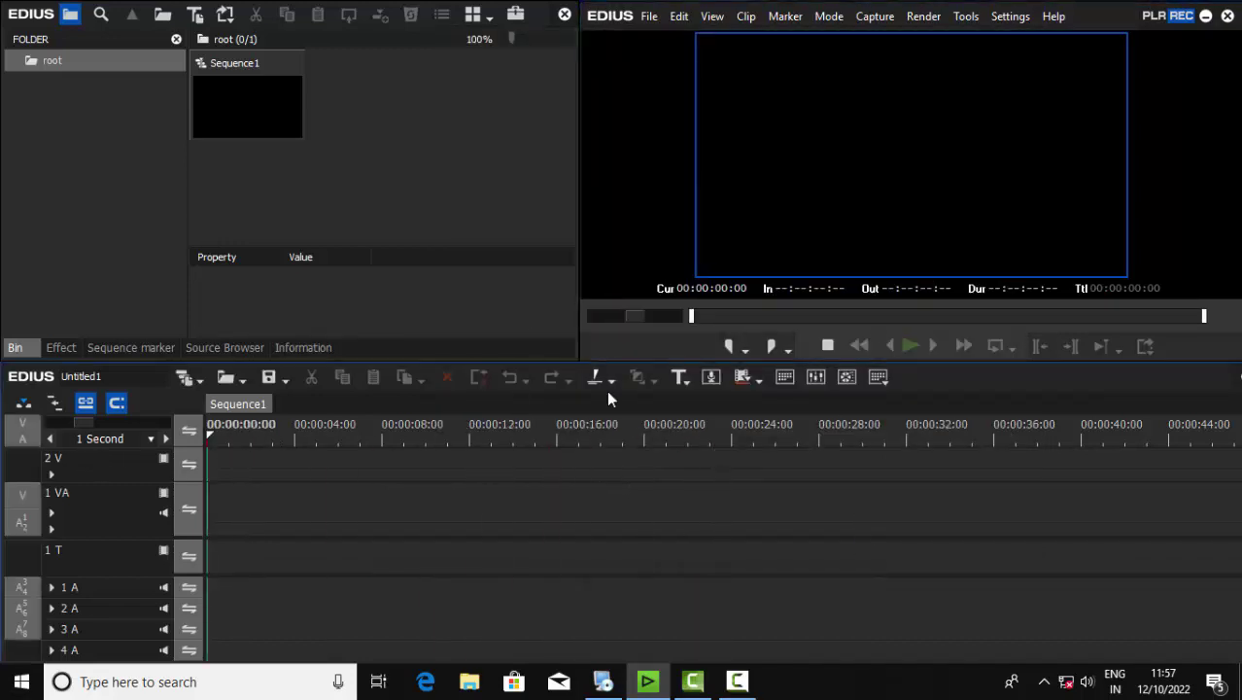